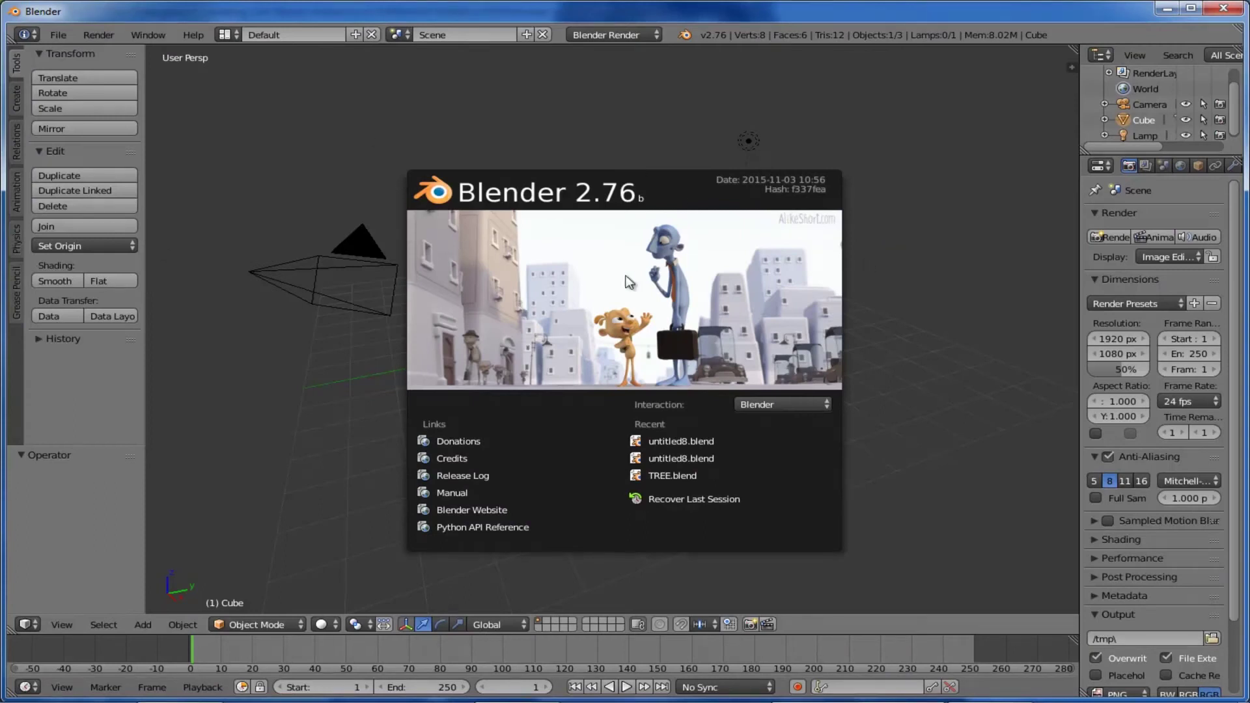
Delete the default cube, lamp and camera from the scene
{"action": "left_click", "coordinate": [564, 222]}
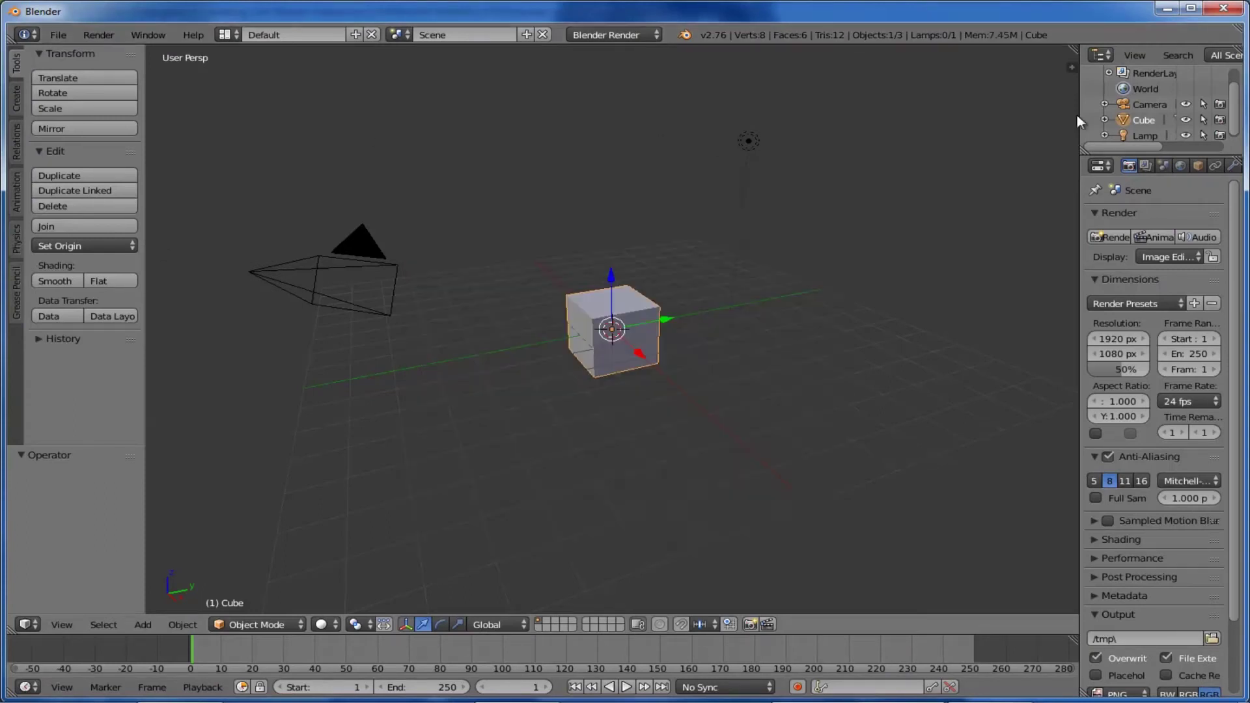
{"action": "key", "text": "x"}
{"action": "left_click", "coordinate": [636, 310]}
{"action": "right_click", "coordinate": [748, 141]}
{"action": "key", "text": "x"}
{"action": "left_click", "coordinate": [729, 145]}
{"action": "right_click", "coordinate": [335, 256]}
{"action": "key", "text": "x"}
{"action": "left_click", "coordinate": [338, 244]}
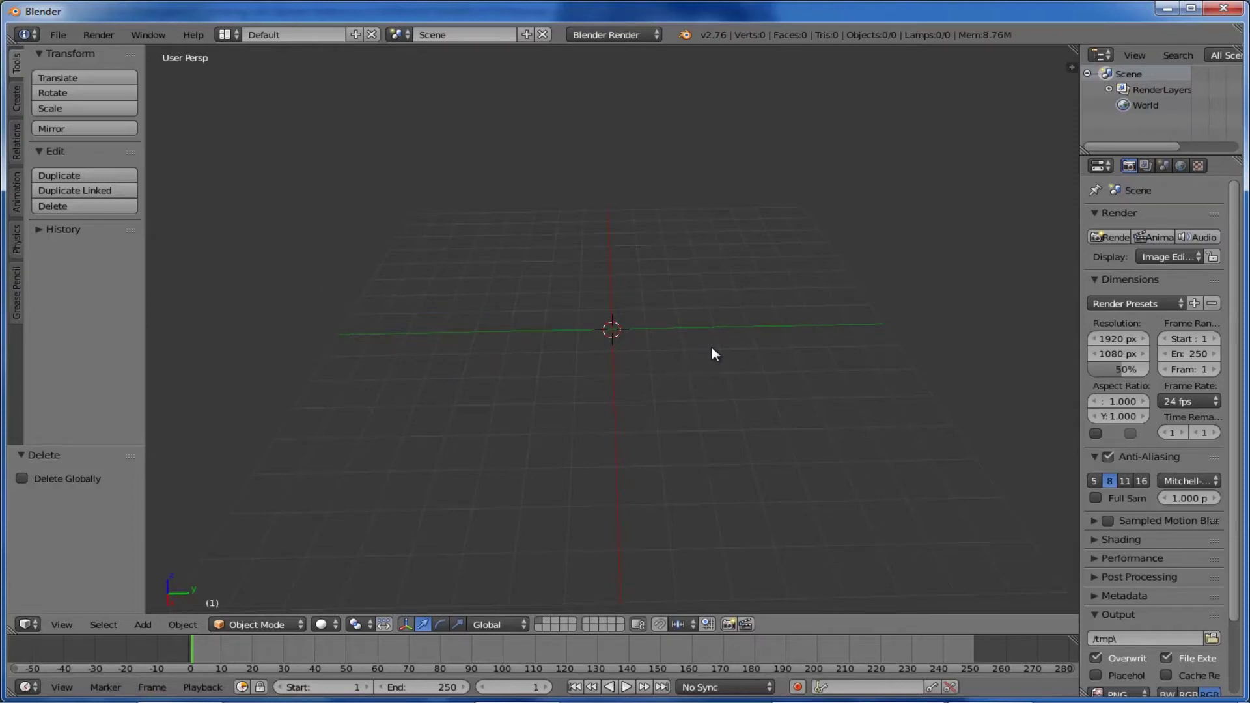
Add a plane, enlarge it, and rescale it along X and along Y by about 1.49
{"action": "key", "text": "shift+a"}
{"action": "mouse_move", "coordinate": [589, 333]}
{"action": "left_click", "coordinate": [651, 333]}
{"action": "key", "text": "s"}
{"action": "left_click", "coordinate": [861, 403]}
{"action": "key", "text": "s"}
{"action": "key", "text": "x"}
{"action": "left_click", "coordinate": [745, 360]}
{"action": "key", "text": "s"}
{"action": "key", "text": "y"}
{"action": "left_click", "coordinate": [812, 368]}
Reshape the plane in top view into a wide rectangle, scaling X by about 4.72, all axes by 1.07 and Y by 0.93
{"action": "key", "text": "KP_7"}
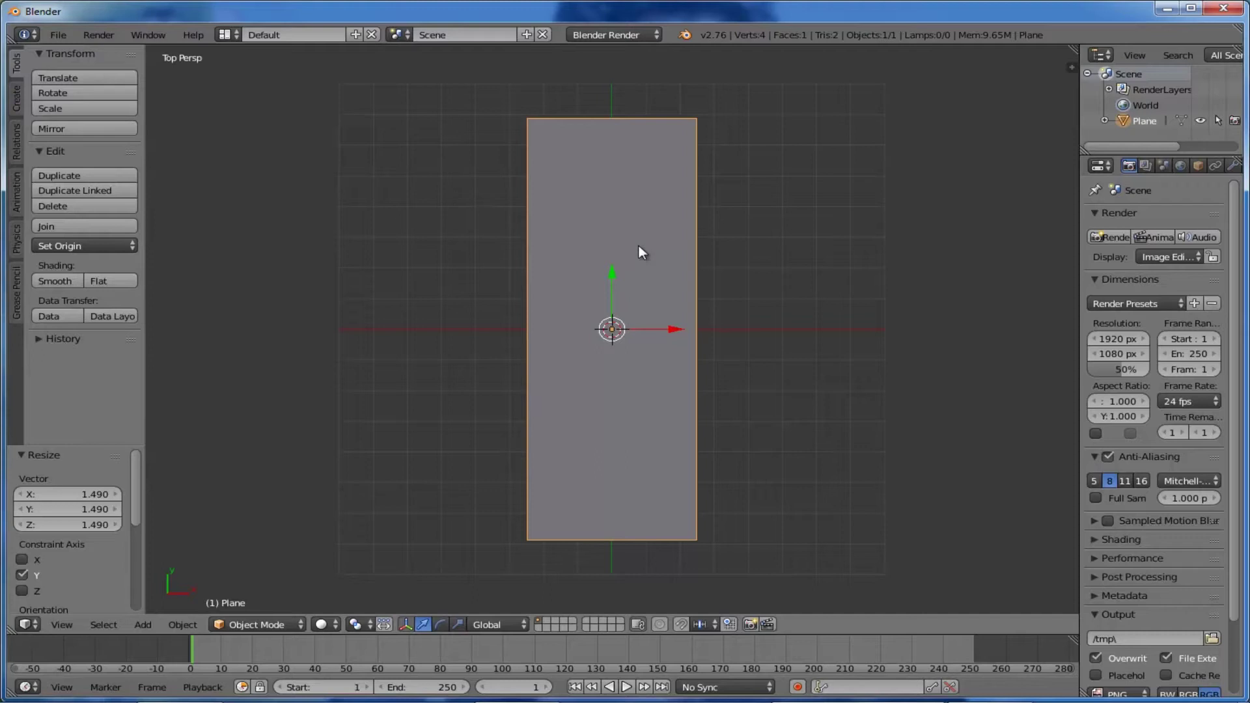
{"action": "key", "text": "s"}
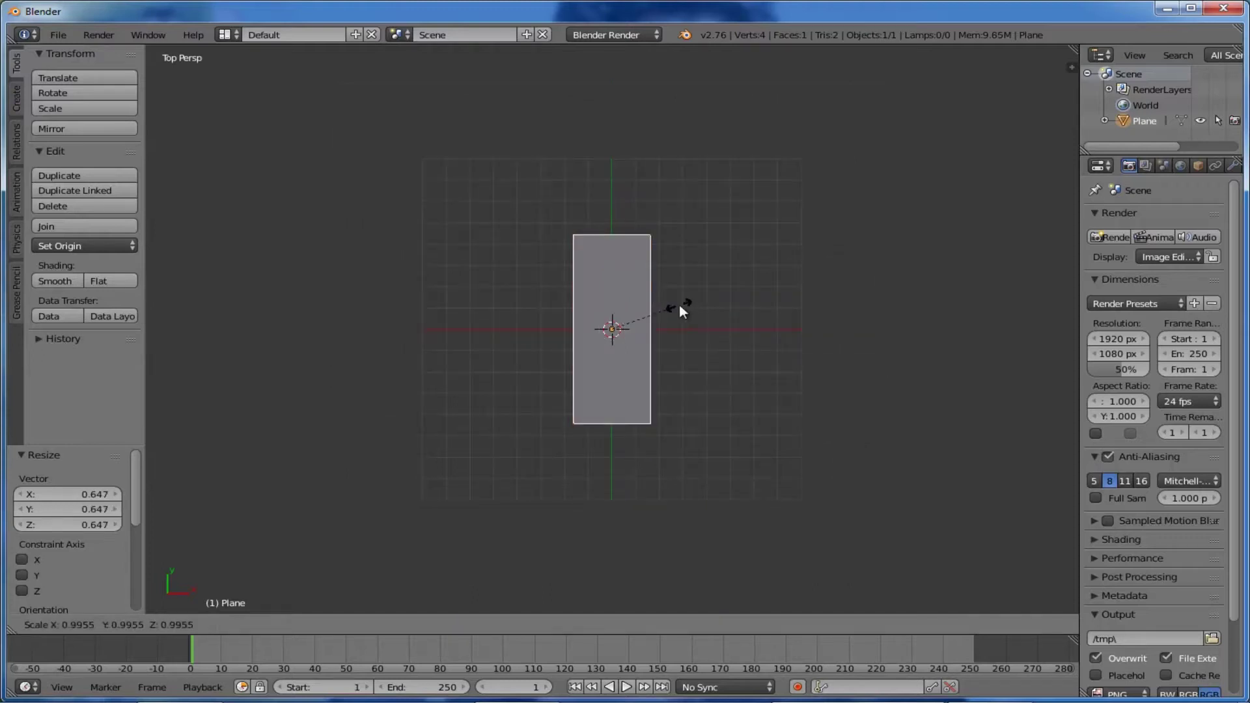
{"action": "key", "text": "x"}
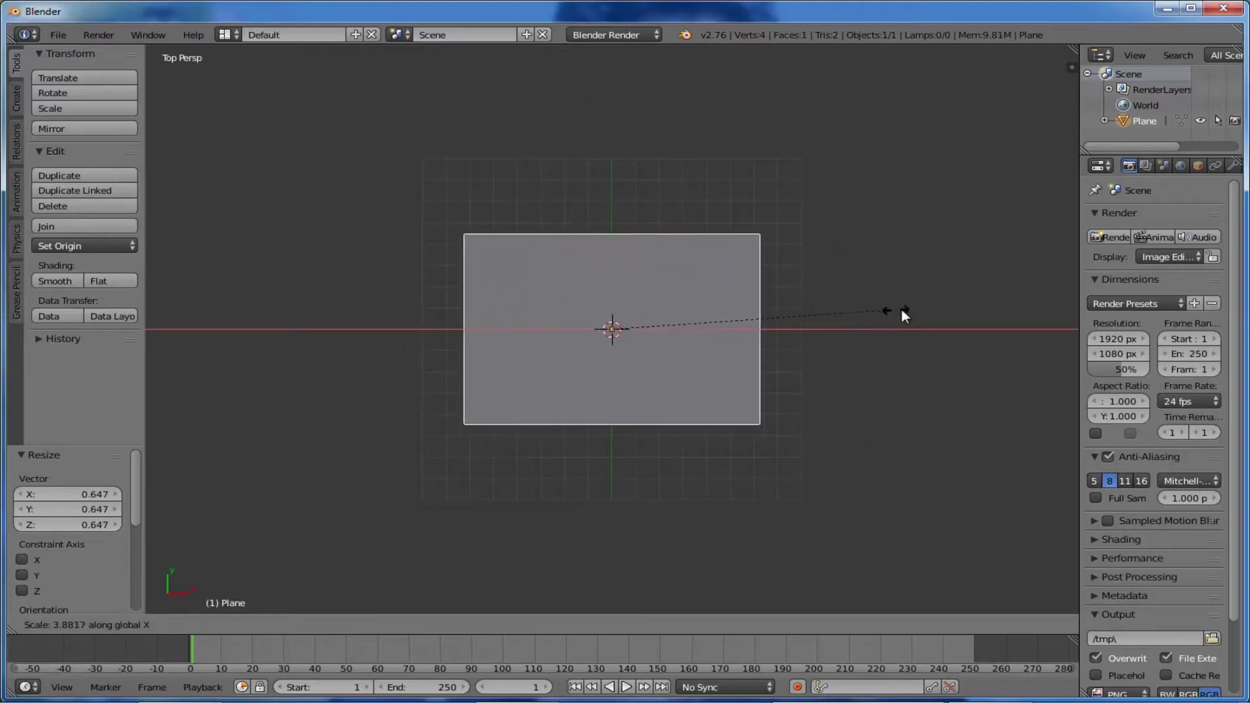
{"action": "left_click", "coordinate": [953, 313]}
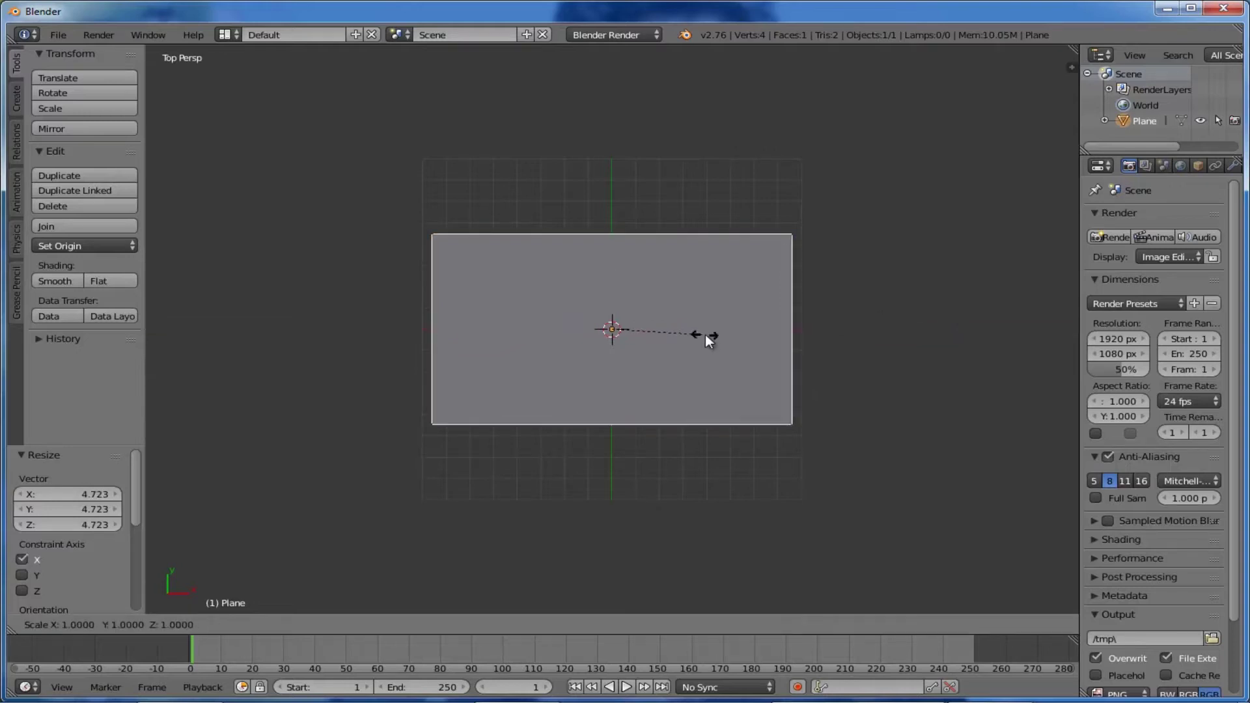
{"action": "key", "text": "s"}
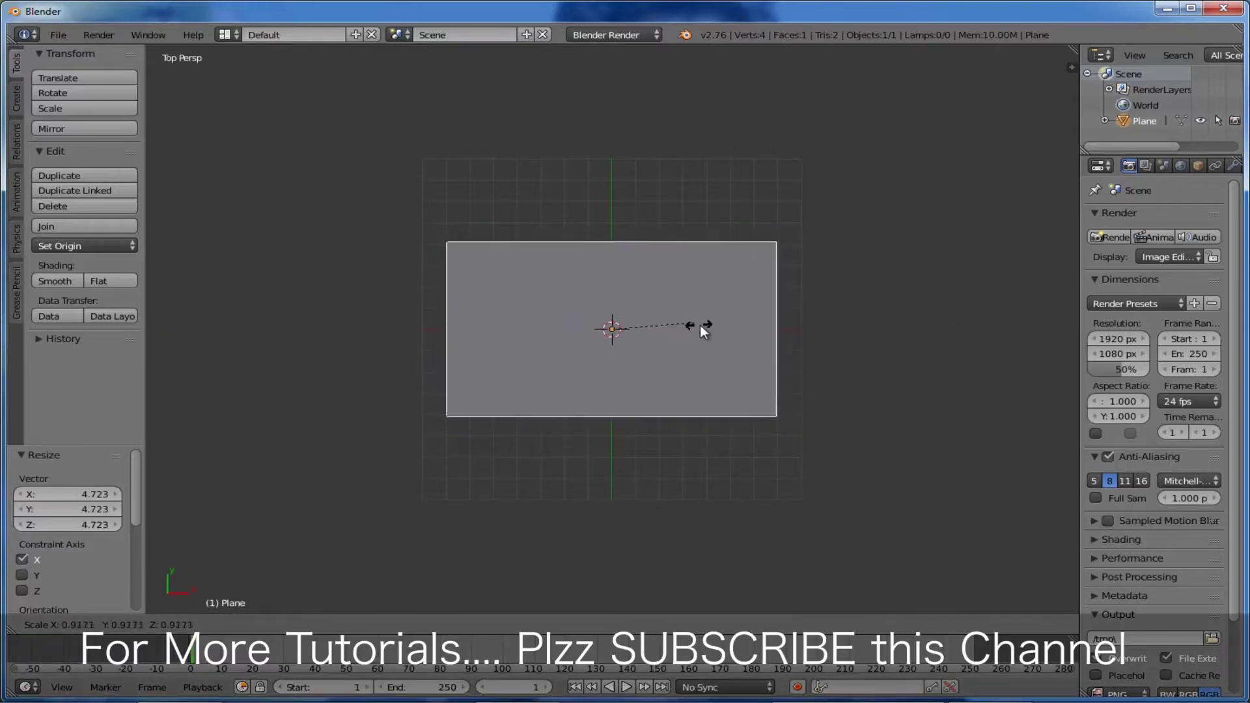
{"action": "left_click", "coordinate": [714, 329]}
{"action": "key", "text": "s"}
{"action": "key", "text": "y"}
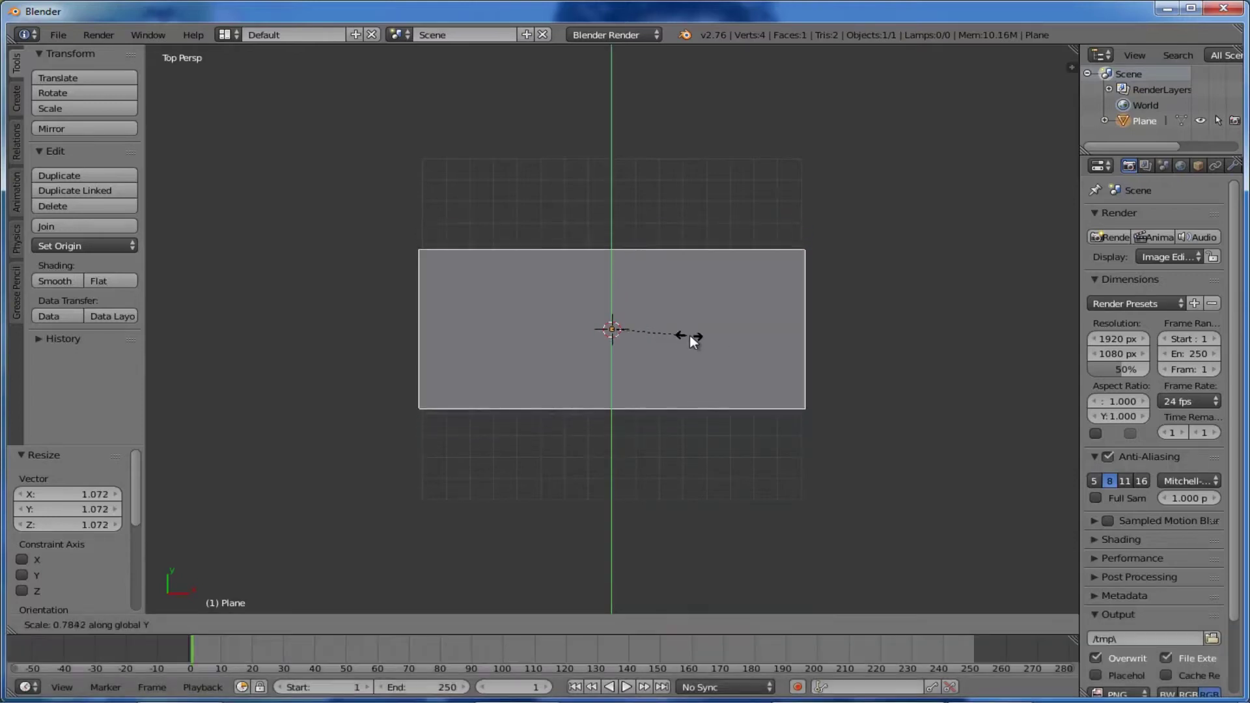
{"action": "left_click", "coordinate": [702, 343]}
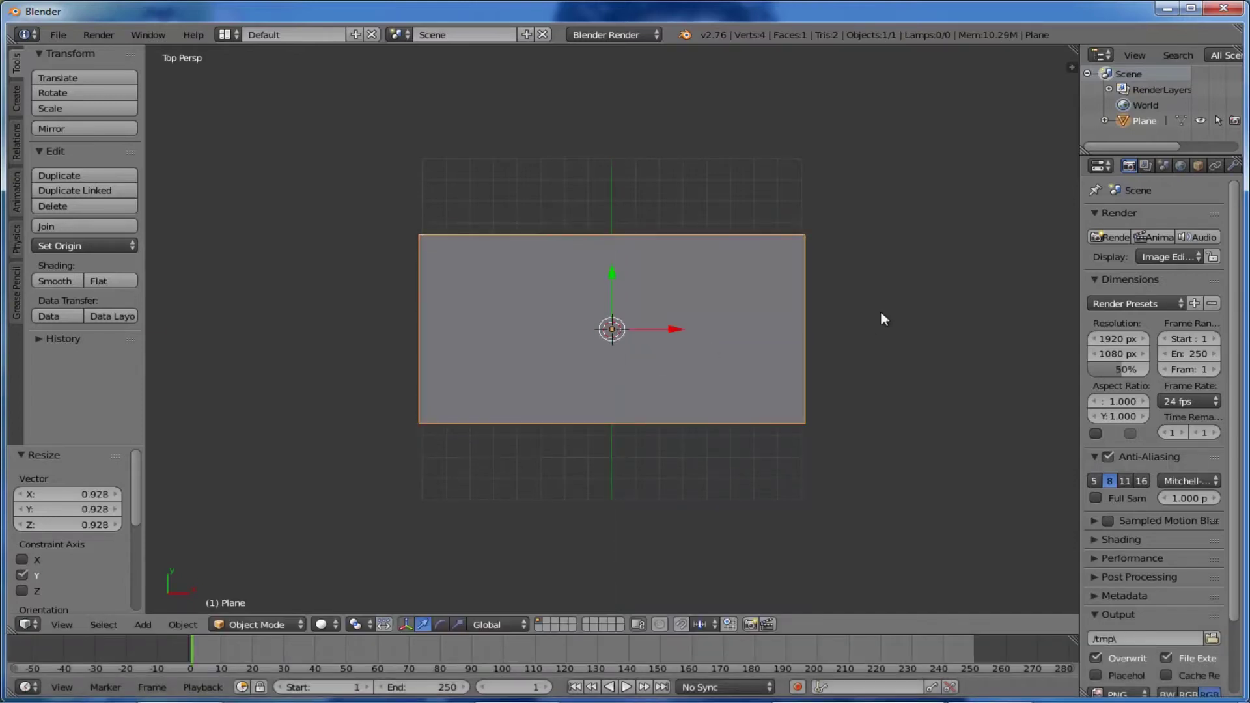
Import TREE_SMALL_ROOT.obj from the TREE 01 folder as a Wavefront model
{"action": "key", "text": "KP_5"}
{"action": "middle_click_drag", "start_coordinate": [868, 326], "coordinate": [850, 241]}
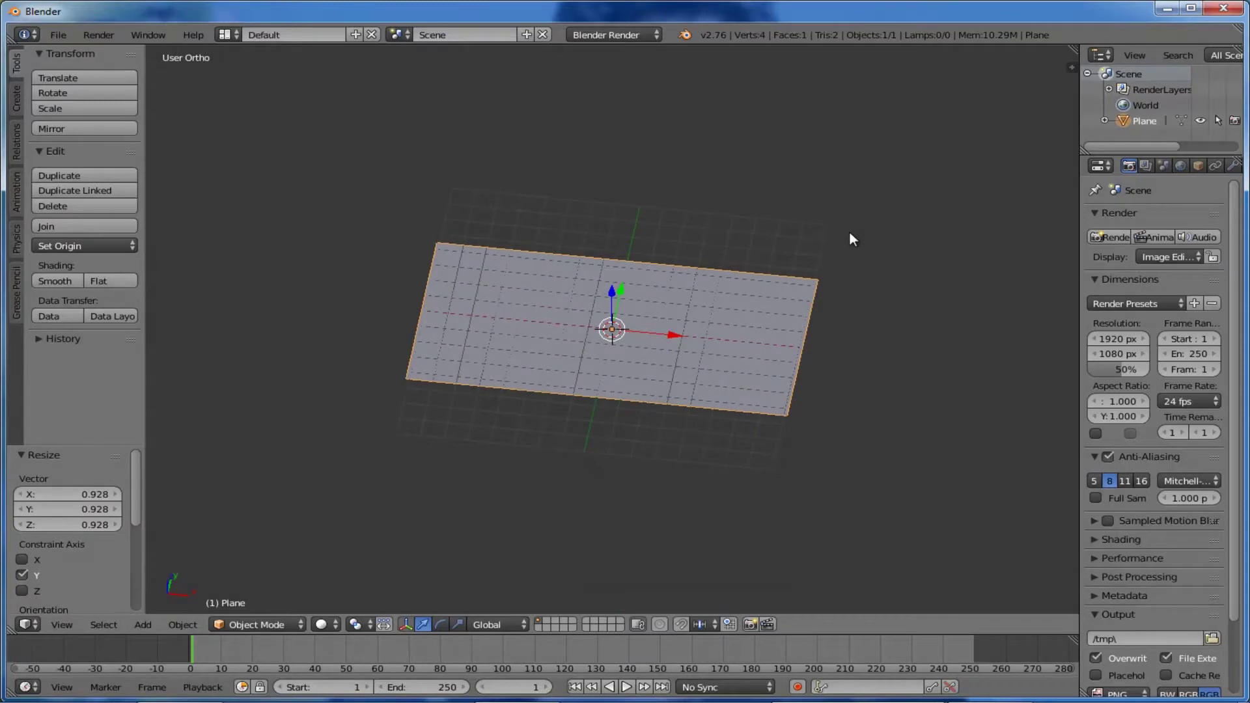
{"action": "key", "text": "KP_5"}
{"action": "middle_click_drag", "start_coordinate": [789, 382], "coordinate": [557, 185]}
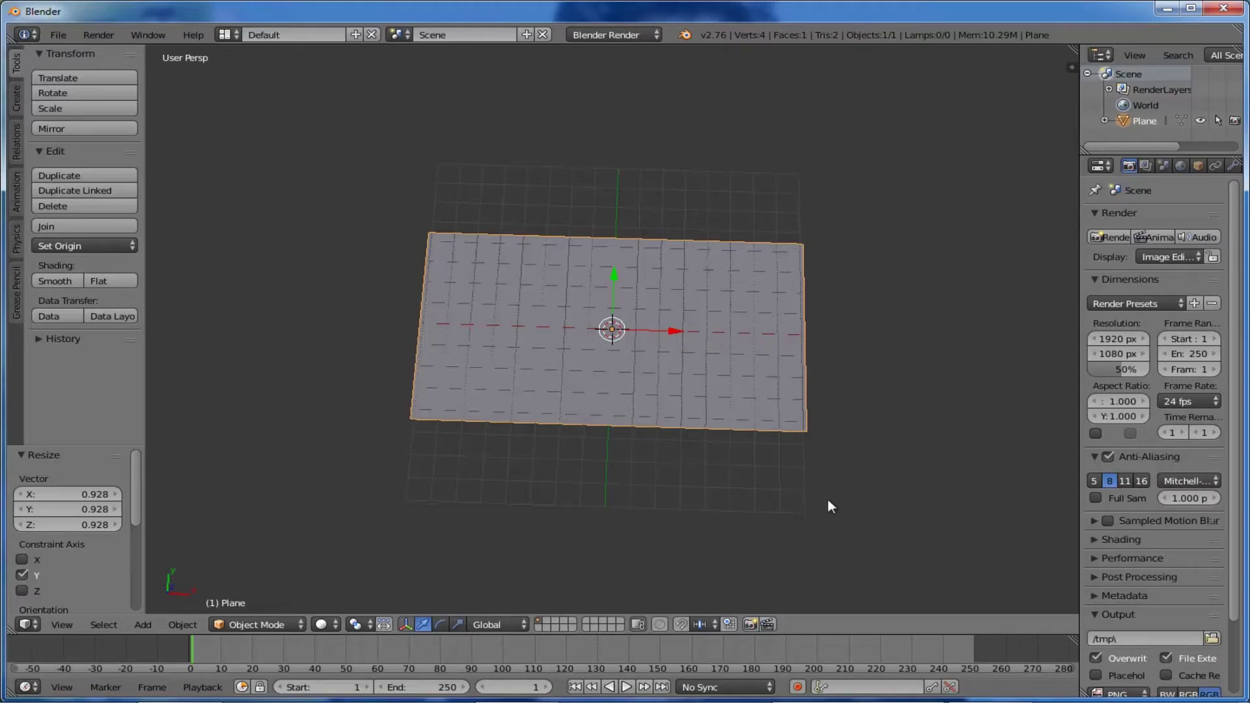
{"action": "left_click", "coordinate": [59, 34]}
{"action": "mouse_move", "coordinate": [132, 350]}
{"action": "mouse_move", "coordinate": [128, 318]}
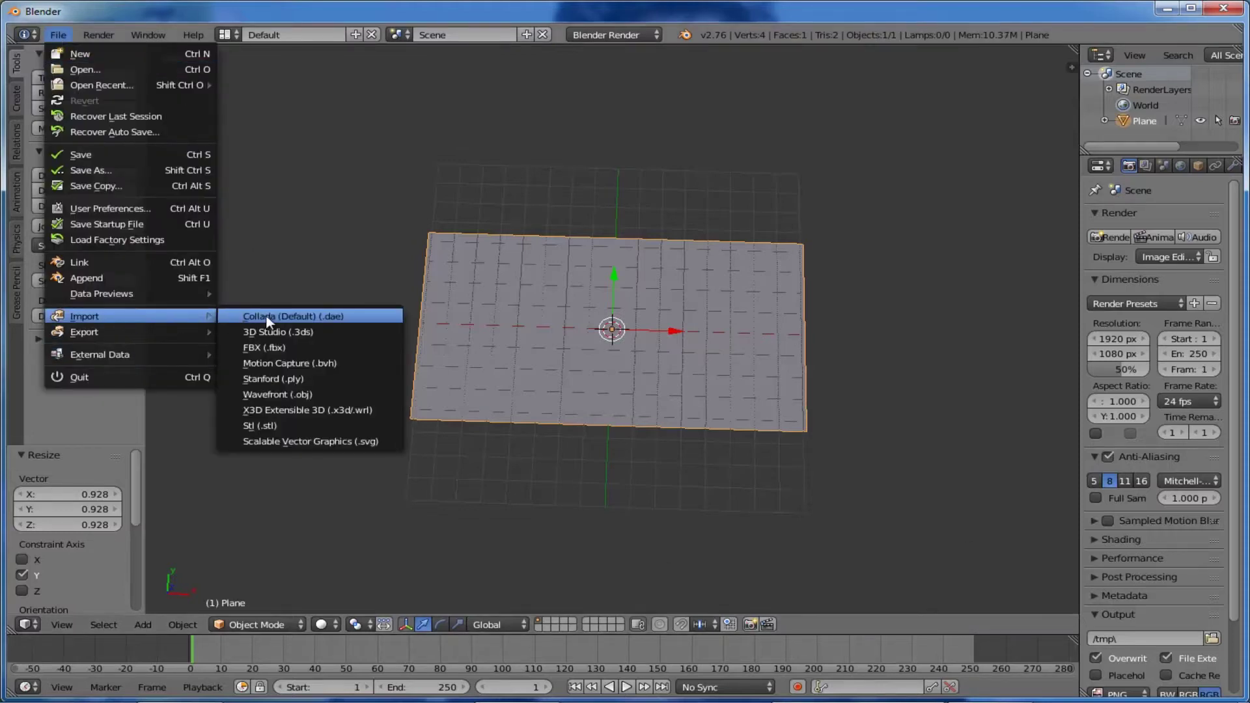
{"action": "left_click", "coordinate": [277, 394]}
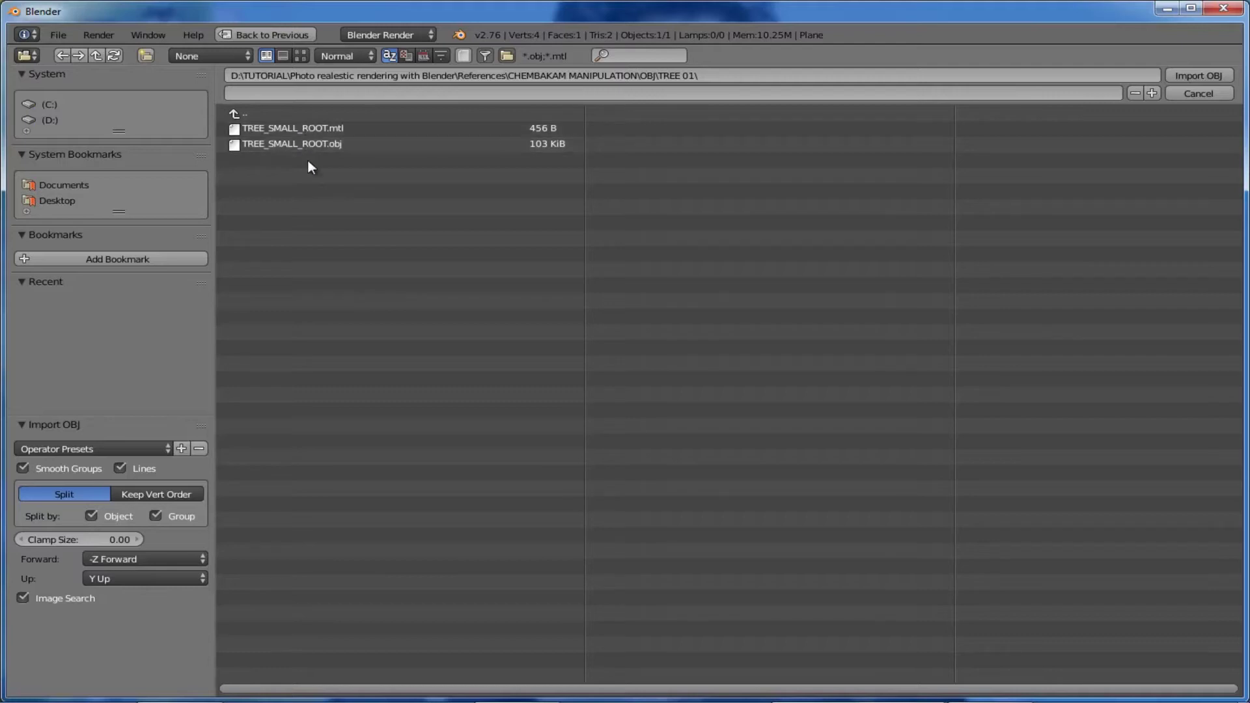
{"action": "left_click", "coordinate": [304, 143]}
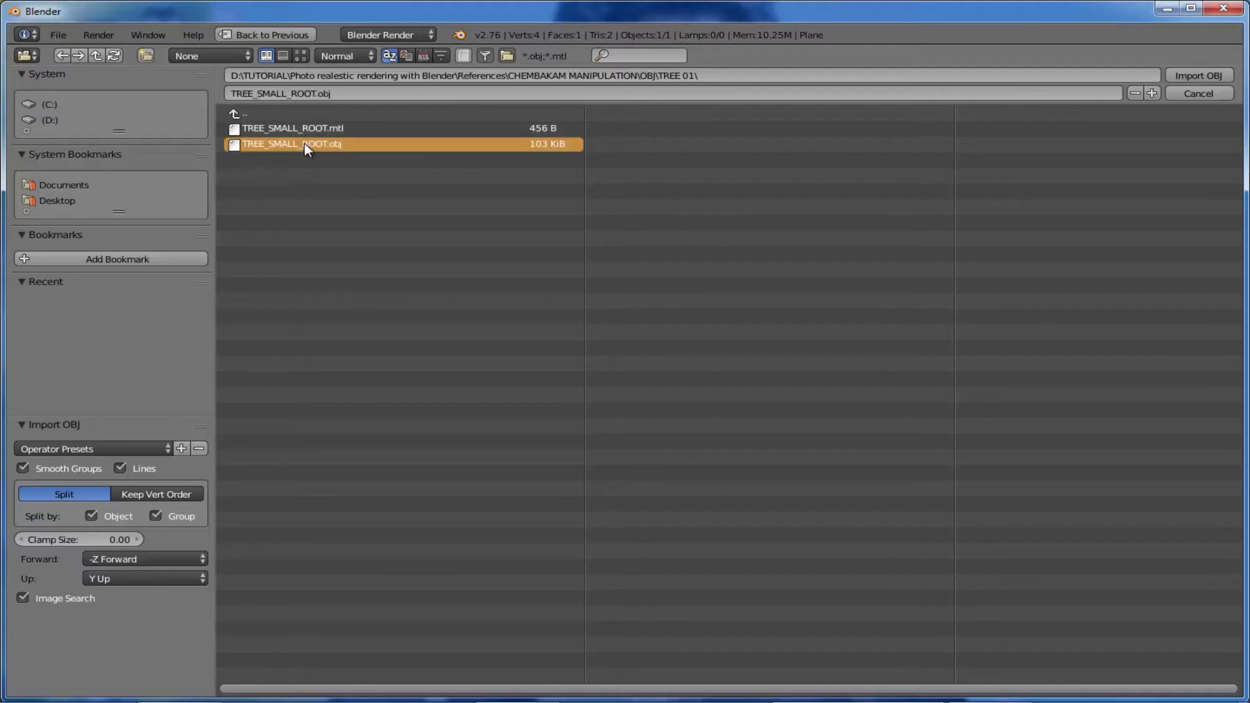
{"action": "left_click", "coordinate": [1181, 77]}
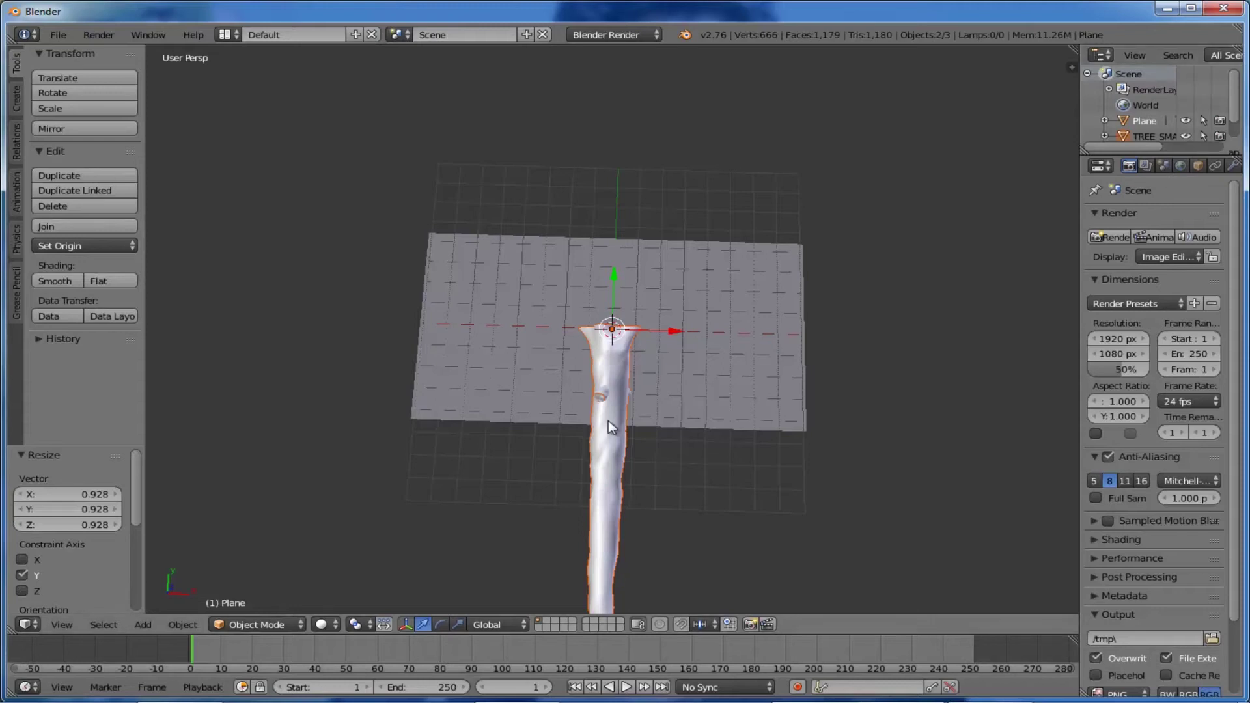
Rotate the imported tree trunk upright by about 90° in the right side view
{"action": "scroll", "coordinate": [643, 417], "scroll_direction": "down", "scroll_amount": 5}
{"action": "scroll", "coordinate": [638, 401], "scroll_direction": "up", "scroll_amount": 5}
{"action": "key", "text": "KP_3"}
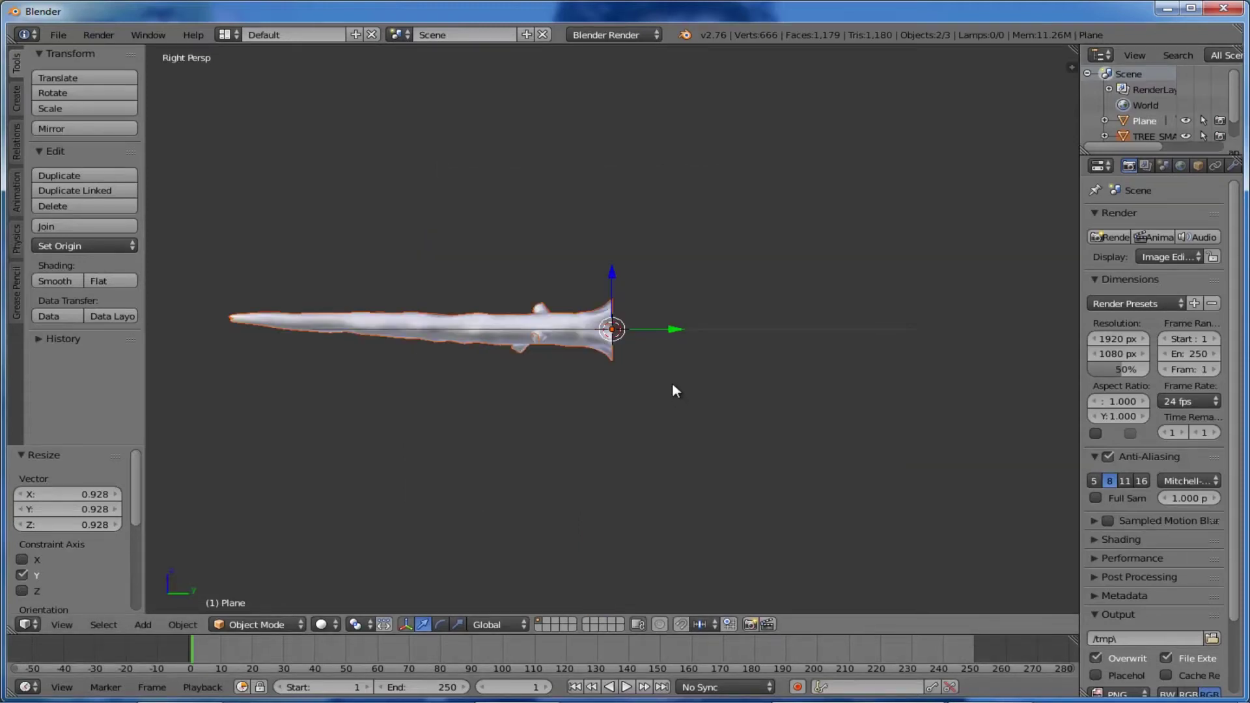
{"action": "key", "text": "r"}
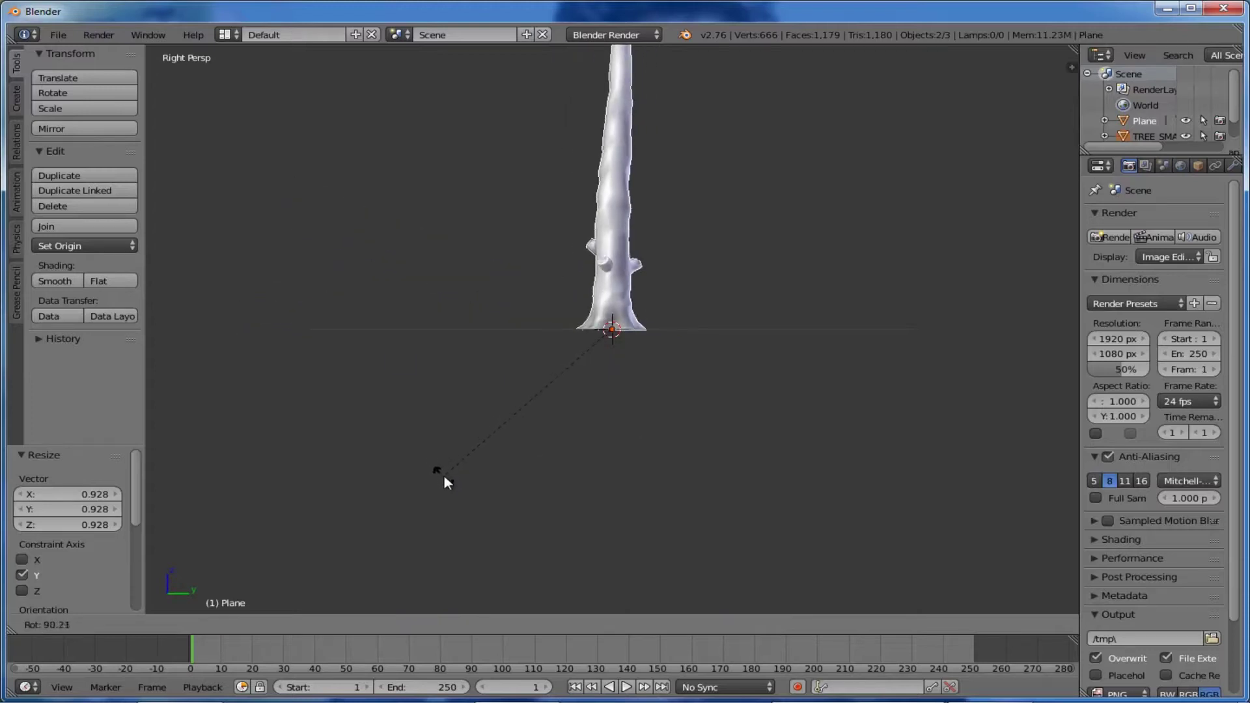
{"action": "left_click", "coordinate": [444, 477]}
Move the trunk about 6.6 along X and 3.4 along Y to the plane's rear corner, and assign it to layer 2
{"action": "middle_click_drag", "start_coordinate": [675, 424], "coordinate": [694, 468]}
{"action": "key", "text": "KP_7"}
{"action": "key", "text": "g"}
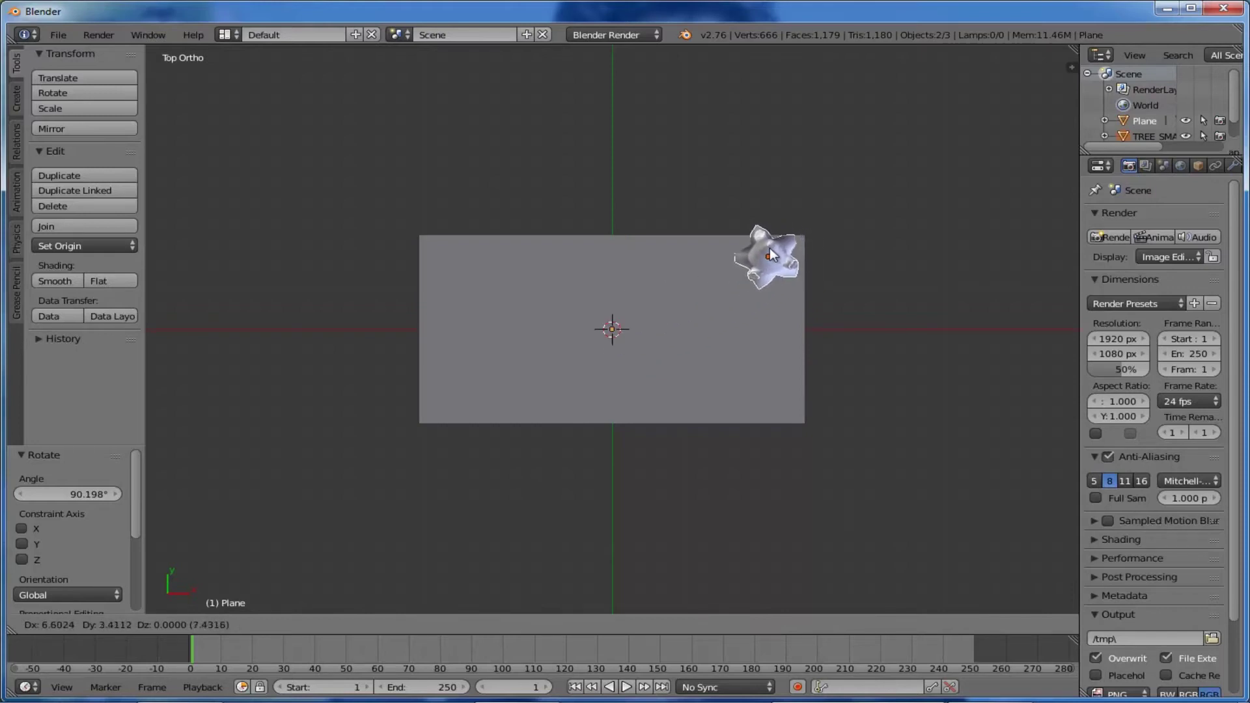
{"action": "left_click", "coordinate": [770, 259]}
{"action": "middle_click_drag", "start_coordinate": [854, 444], "coordinate": [838, 248]}
{"action": "key", "text": "m"}
{"action": "left_click", "coordinate": [994, 277]}
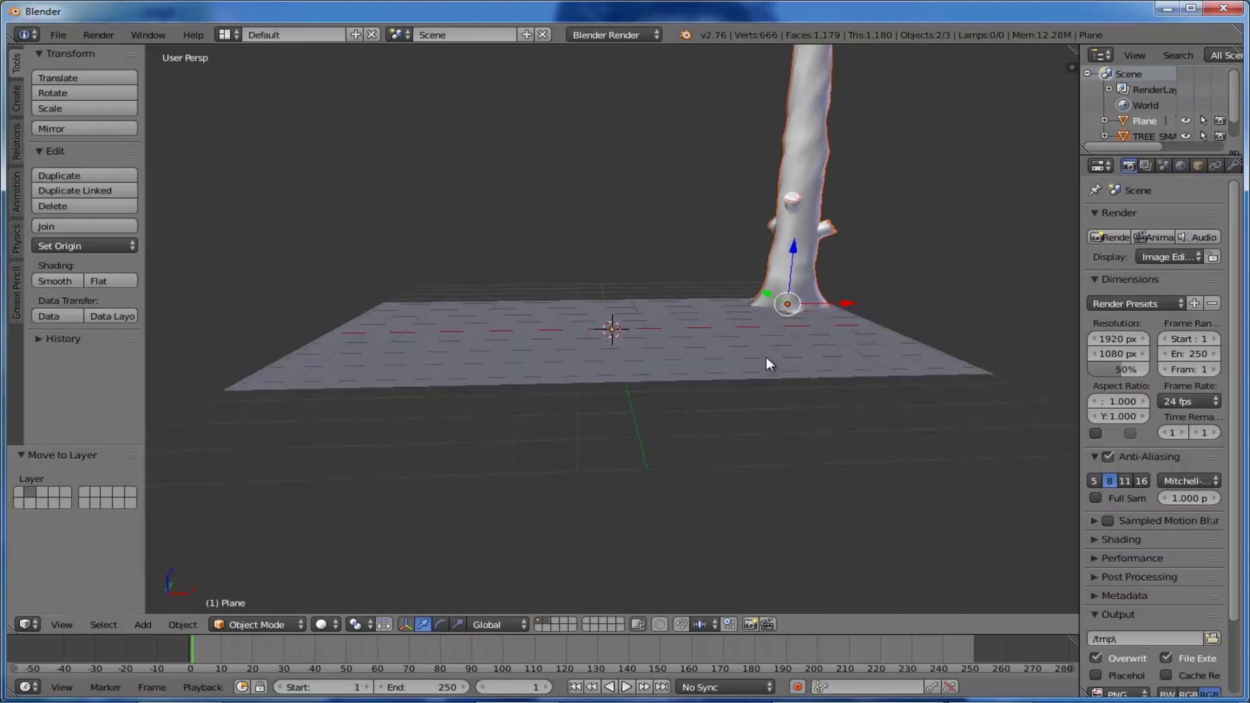
Import the branching tree with spreading roots from its Wavefront OBJ file
{"action": "middle_click_drag", "start_coordinate": [769, 356], "coordinate": [684, 352]}
{"action": "left_click", "coordinate": [58, 35]}
{"action": "mouse_move", "coordinate": [146, 333]}
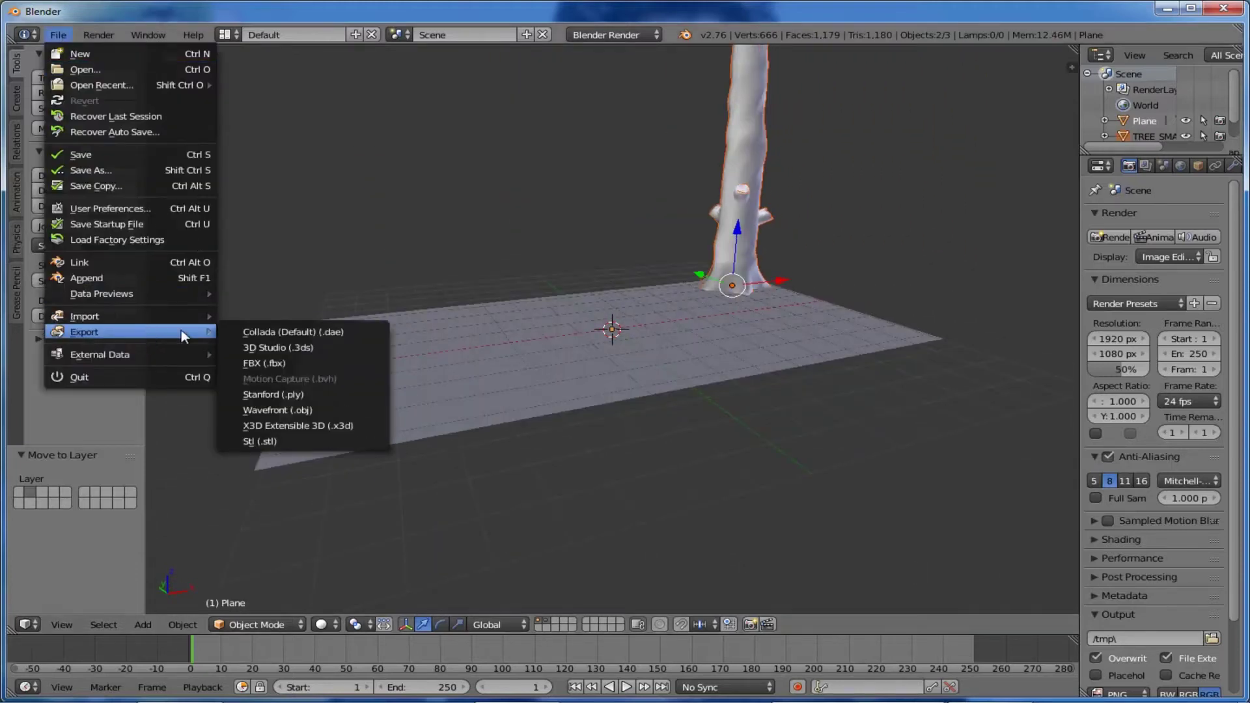
{"action": "left_click", "coordinate": [293, 394]}
{"action": "left_click", "coordinate": [391, 145]}
{"action": "left_click", "coordinate": [1196, 78]}
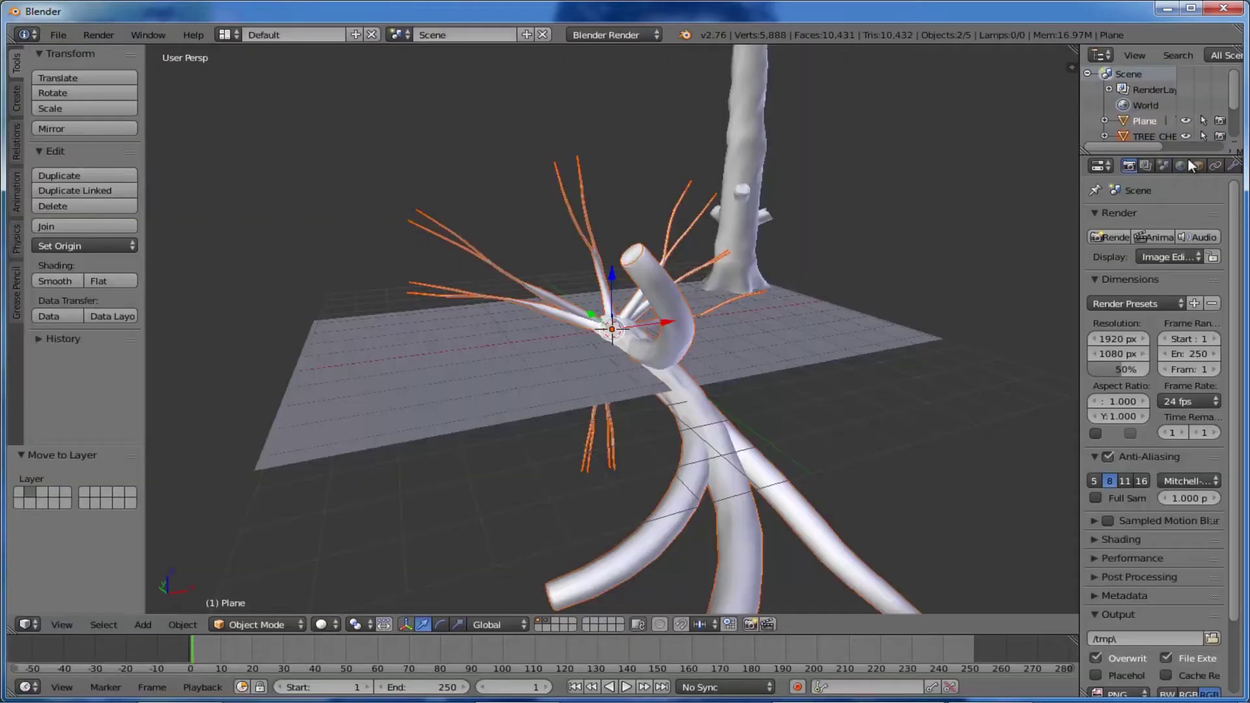
Rotate the imported branching tree upright by about 94° in the right side view
{"action": "middle_click_drag", "start_coordinate": [826, 409], "coordinate": [677, 357]}
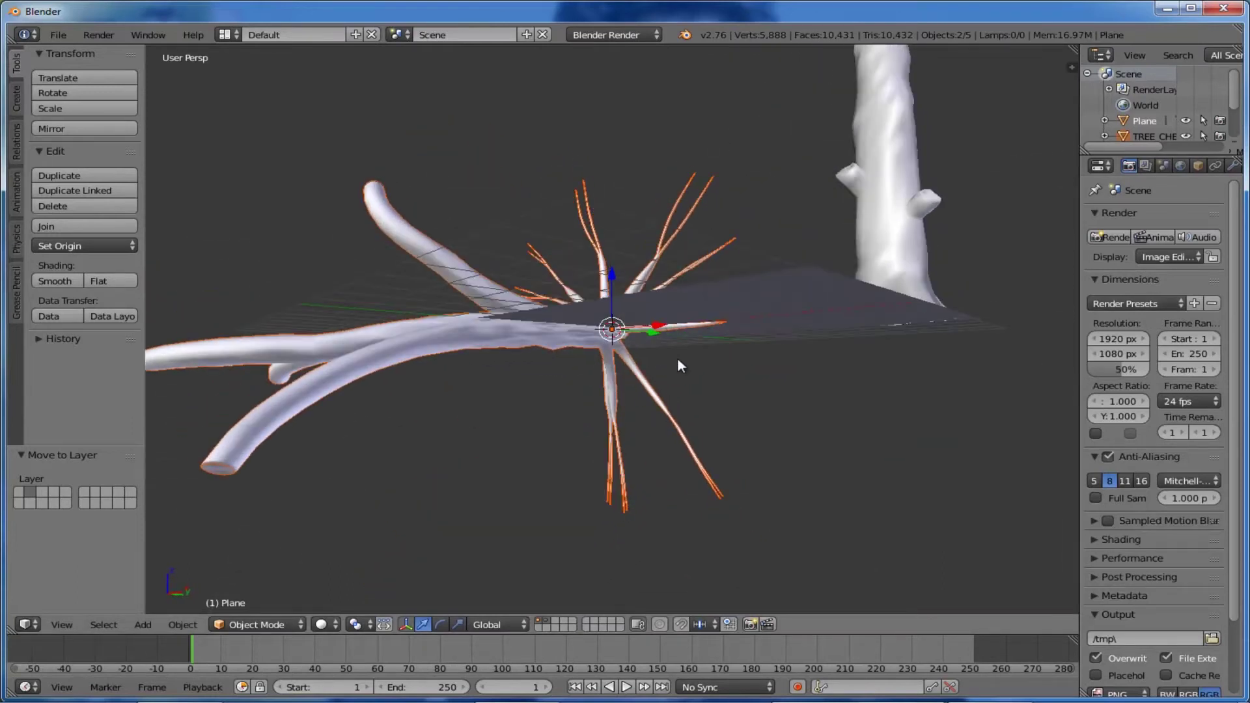
{"action": "key", "text": "KP_3"}
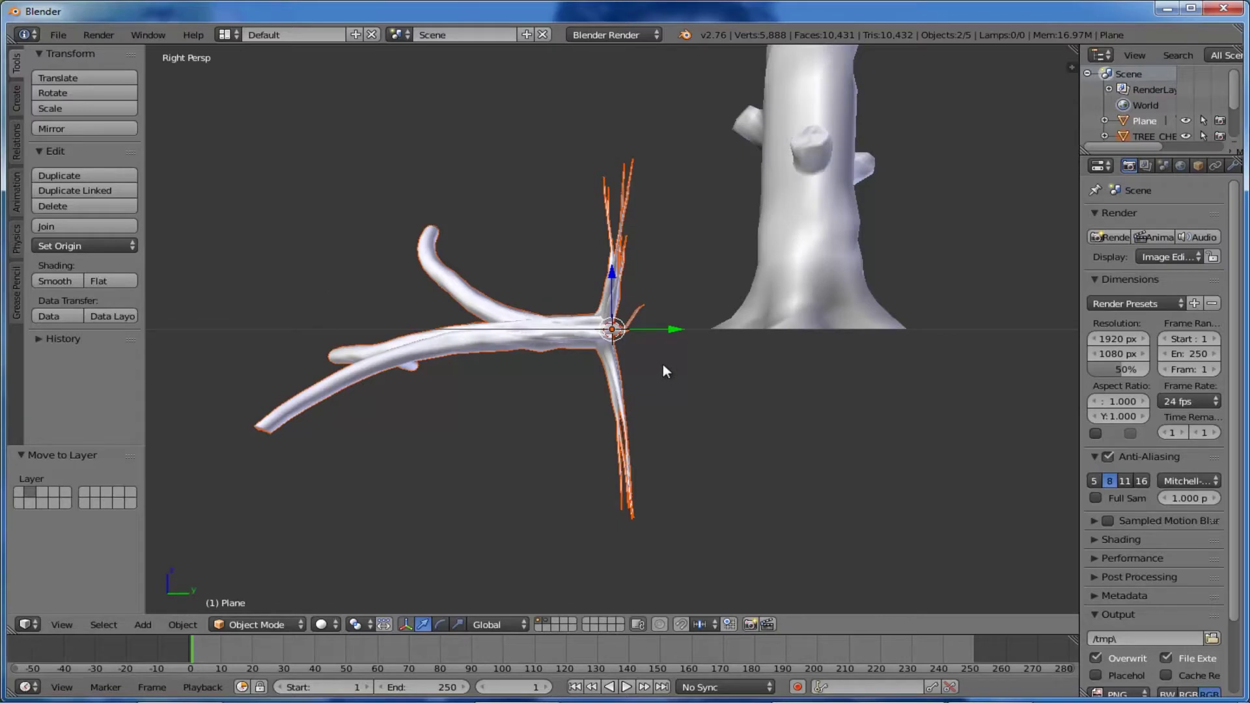
{"action": "key", "text": "r"}
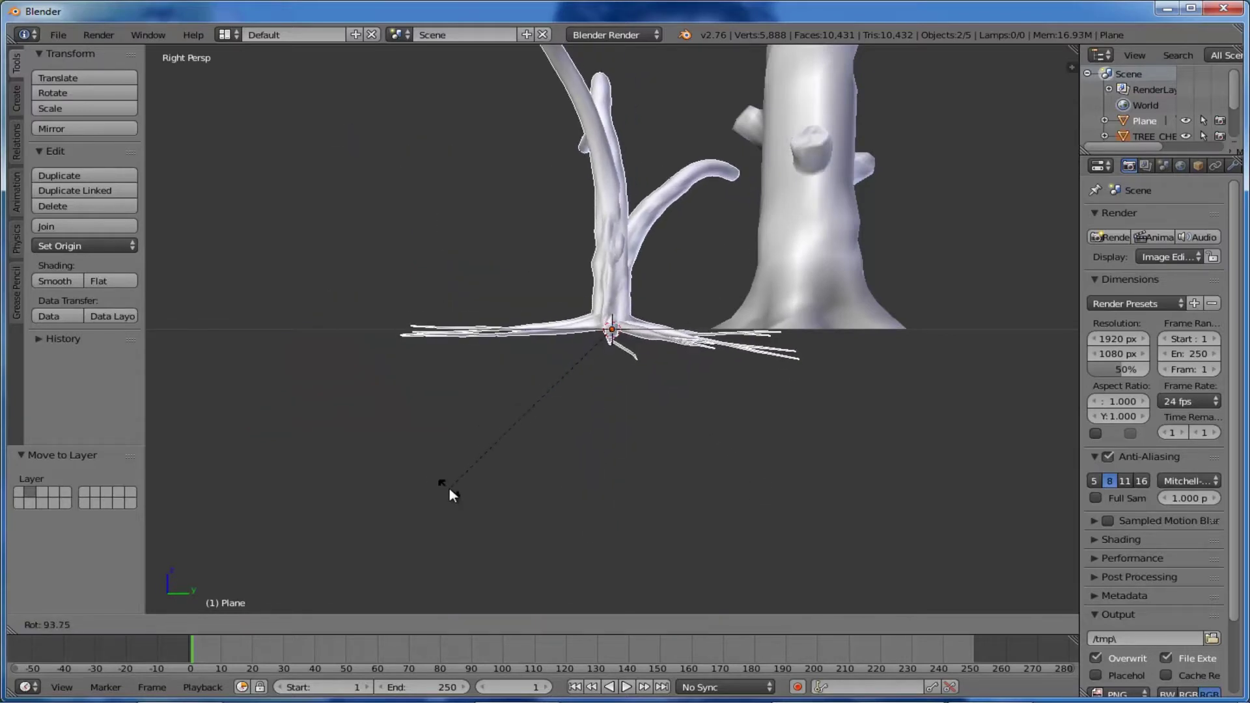
{"action": "left_click", "coordinate": [449, 489]}
Move the branching tree along X to the end of the plane opposite the first trunk
{"action": "key", "text": "KP_1"}
{"action": "left_click_drag", "start_coordinate": [668, 331], "coordinate": [427, 330]}
{"action": "key", "text": "KP_5"}
{"action": "middle_click_drag", "start_coordinate": [691, 426], "coordinate": [713, 440]}
{"action": "left_click_drag", "start_coordinate": [441, 341], "coordinate": [498, 335]}
{"action": "middle_click_drag", "start_coordinate": [599, 362], "coordinate": [542, 347]}
{"action": "scroll", "coordinate": [542, 346], "scroll_direction": "up", "scroll_amount": 3}
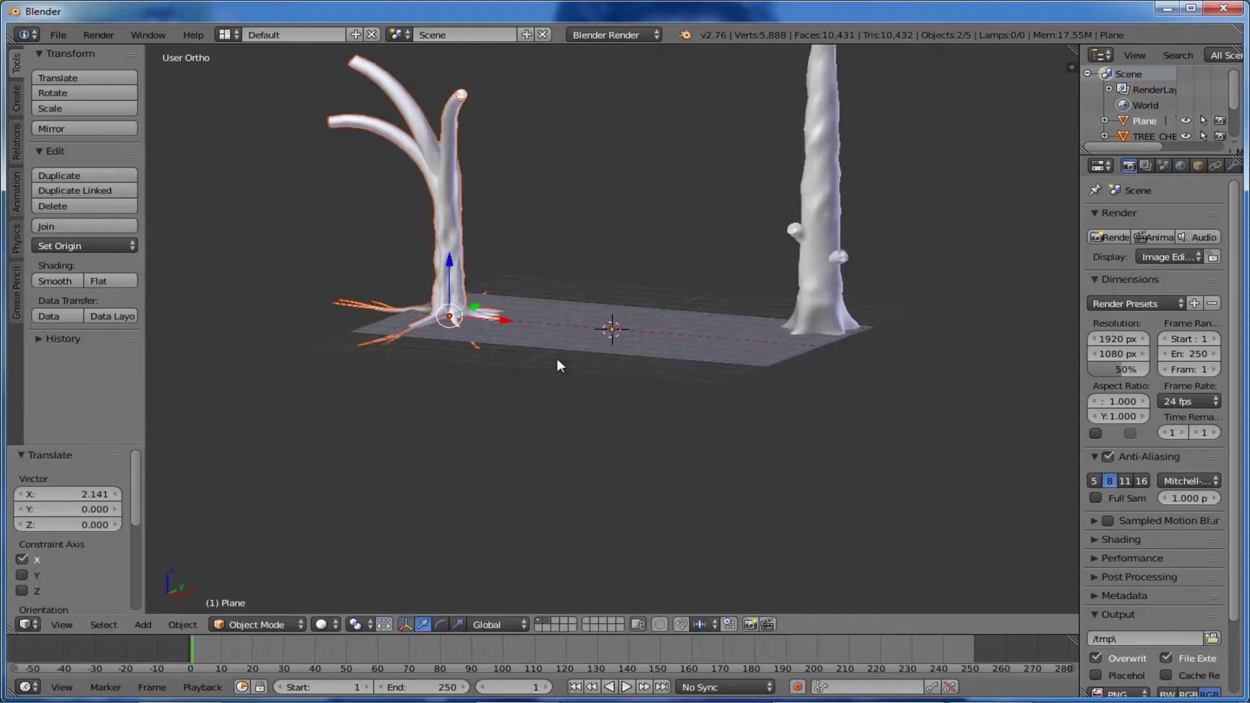
Shift the branching tree along negative Y to the plane's front corner, with a final move of about 2.14
{"action": "key", "text": "KP_7"}
{"action": "left_click_drag", "start_coordinate": [355, 280], "coordinate": [356, 306]}
{"action": "scroll", "coordinate": [631, 355], "scroll_direction": "down", "scroll_amount": 2}
{"action": "middle_click_drag", "start_coordinate": [749, 412], "coordinate": [851, 413]}
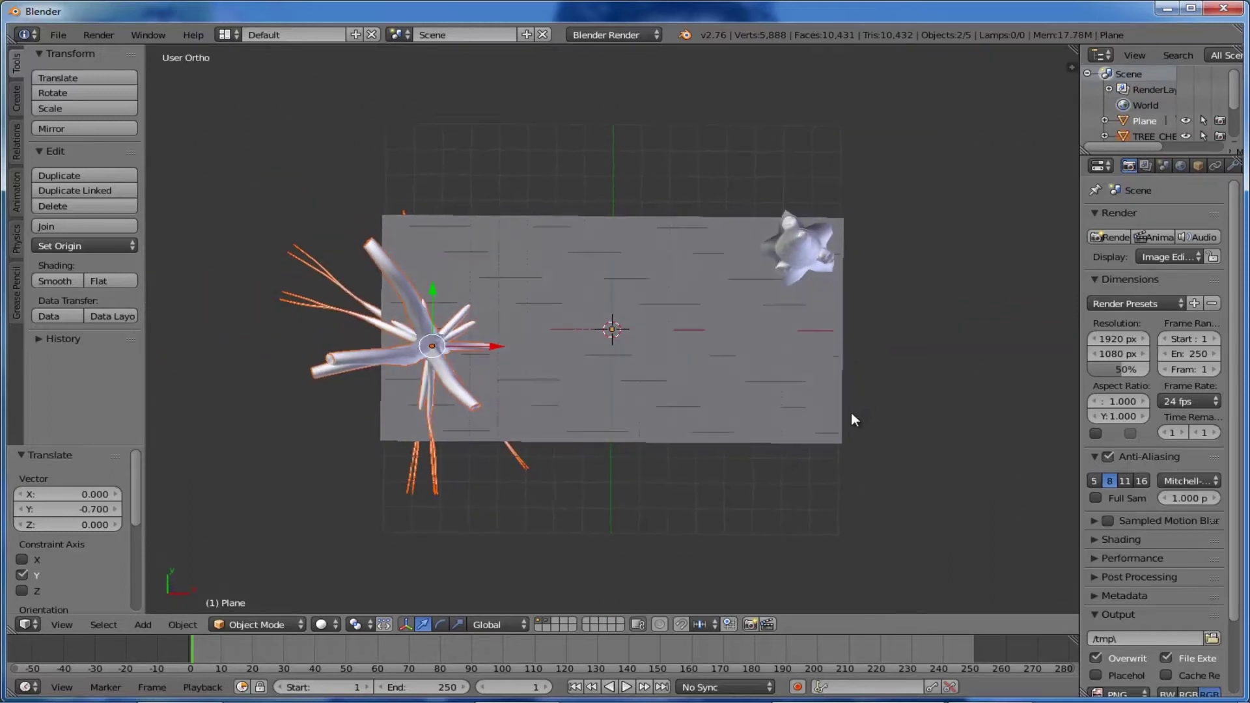
{"action": "key", "text": "KP_7"}
{"action": "left_click_drag", "start_coordinate": [432, 289], "coordinate": [432, 344]}
{"action": "scroll", "coordinate": [577, 350], "scroll_direction": "up", "scroll_amount": 2}
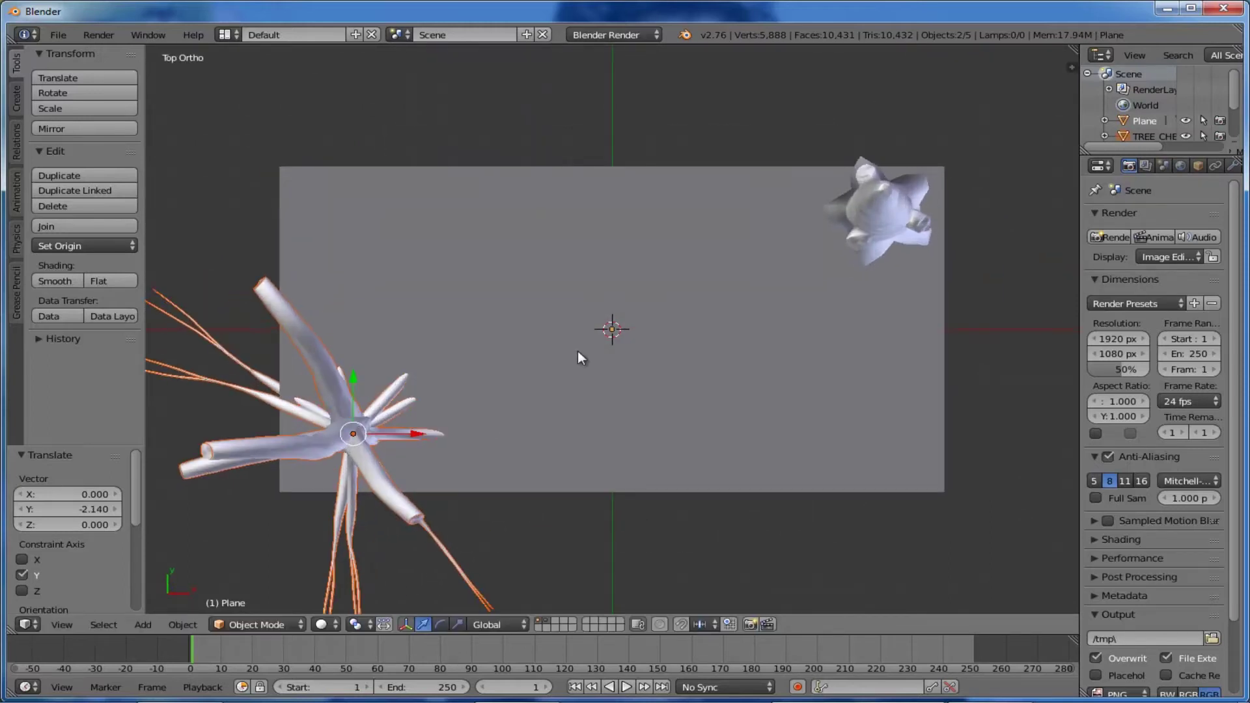
Rotate the branching tree about 39° around its vertical axis in top view
{"action": "key", "text": "r"}
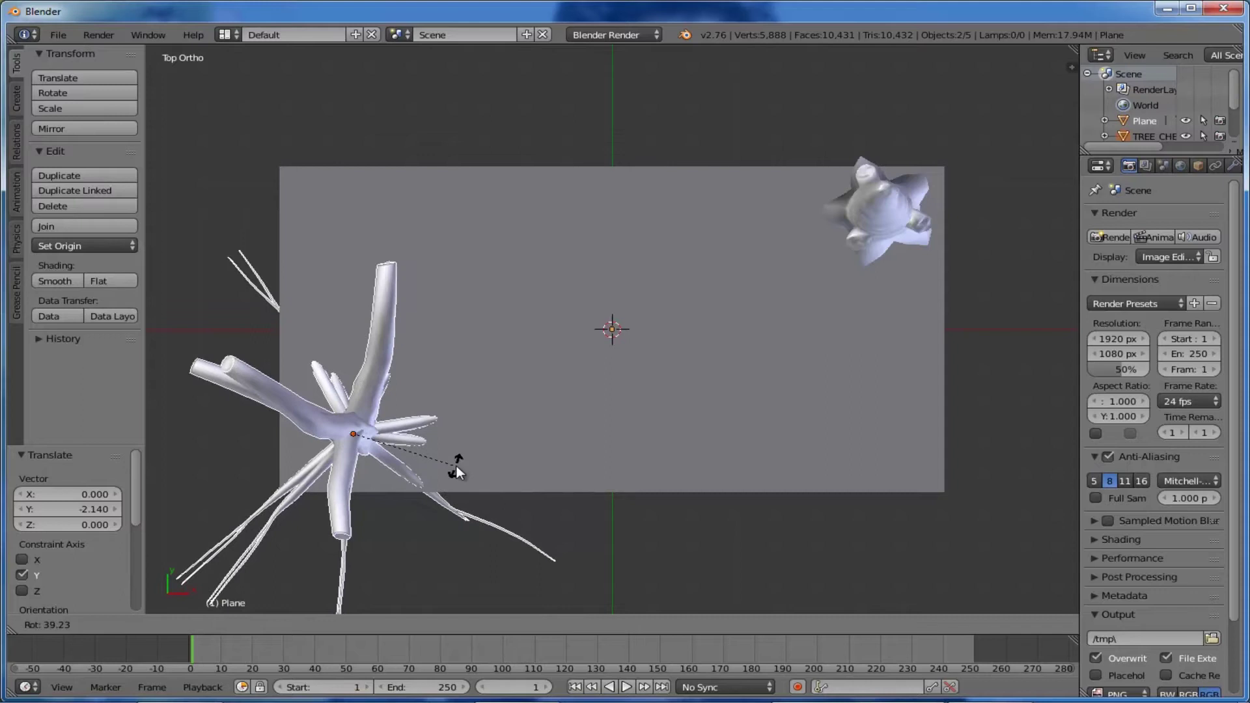
{"action": "left_click", "coordinate": [456, 466]}
{"action": "middle_click_drag", "start_coordinate": [456, 467], "coordinate": [659, 326]}
{"action": "middle_click_drag", "start_coordinate": [334, 480], "coordinate": [651, 345]}
Assign the branching tree to layer 3 and make that layer visible alongside the others
{"action": "key", "text": "m"}
{"action": "left_click", "coordinate": [493, 342]}
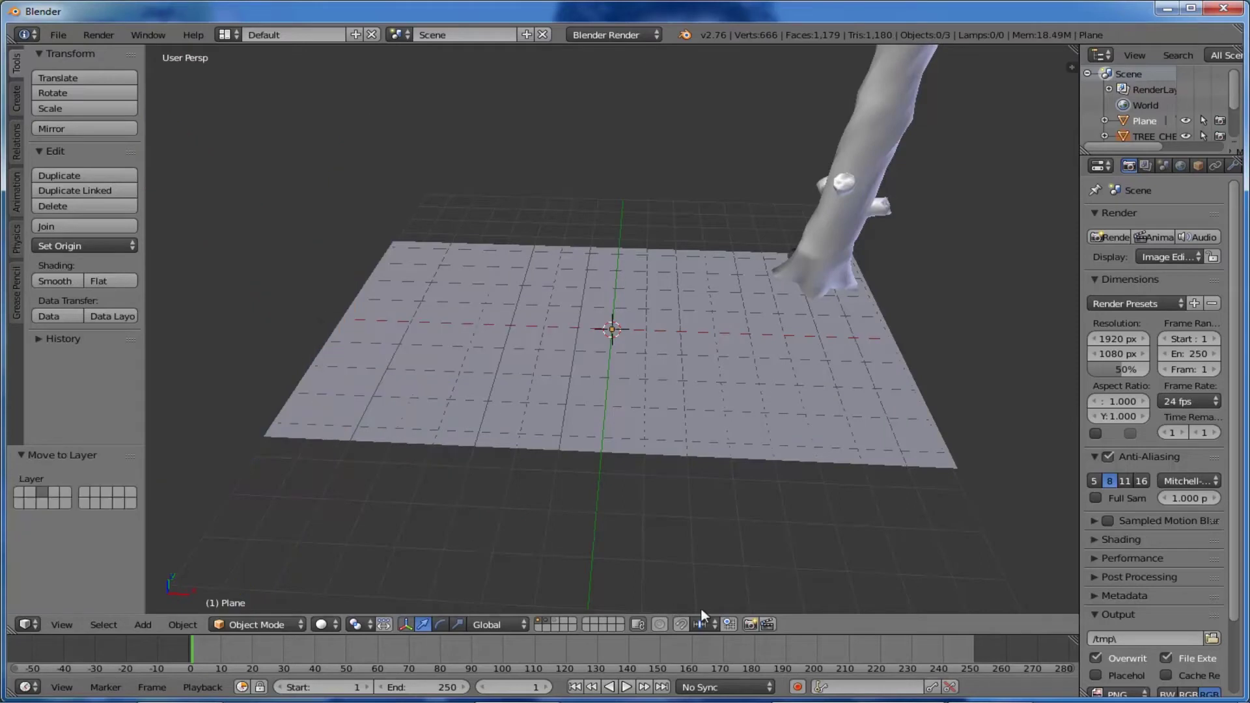
{"action": "left_click", "coordinate": [554, 621], "text": "shift"}
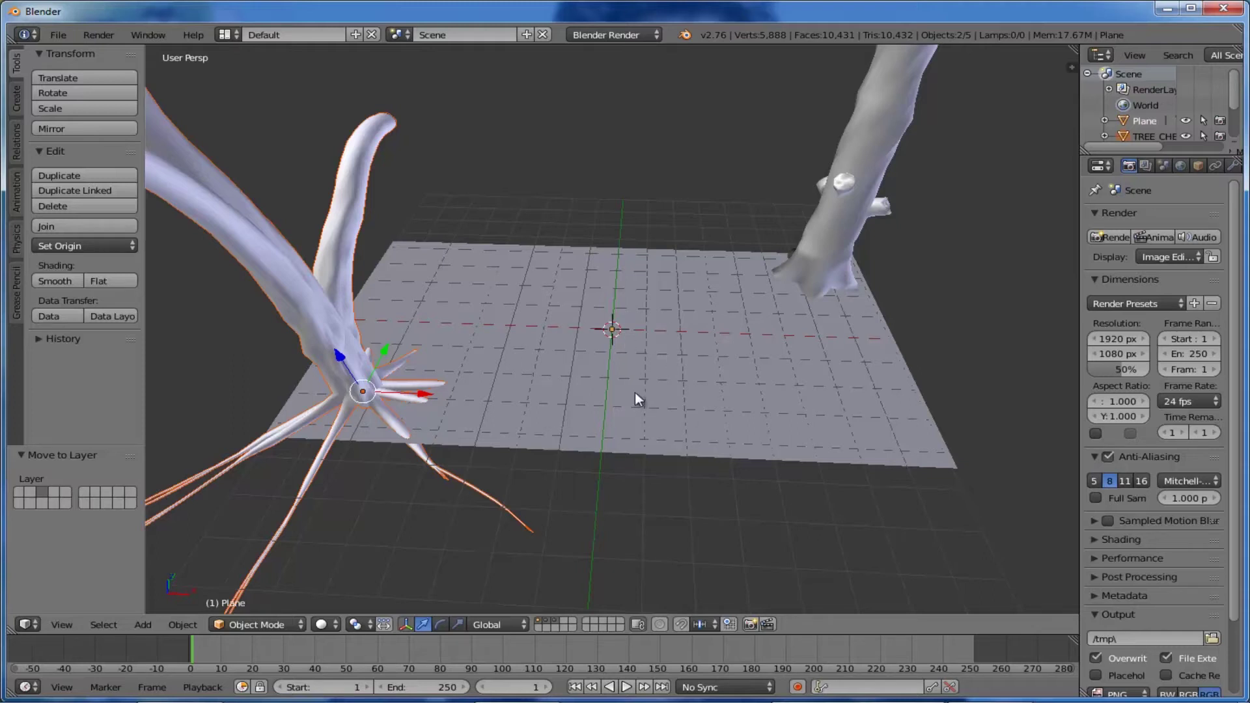
Import the flower model from its Wavefront OBJ file
{"action": "left_click", "coordinate": [58, 34]}
{"action": "mouse_move", "coordinate": [130, 318]}
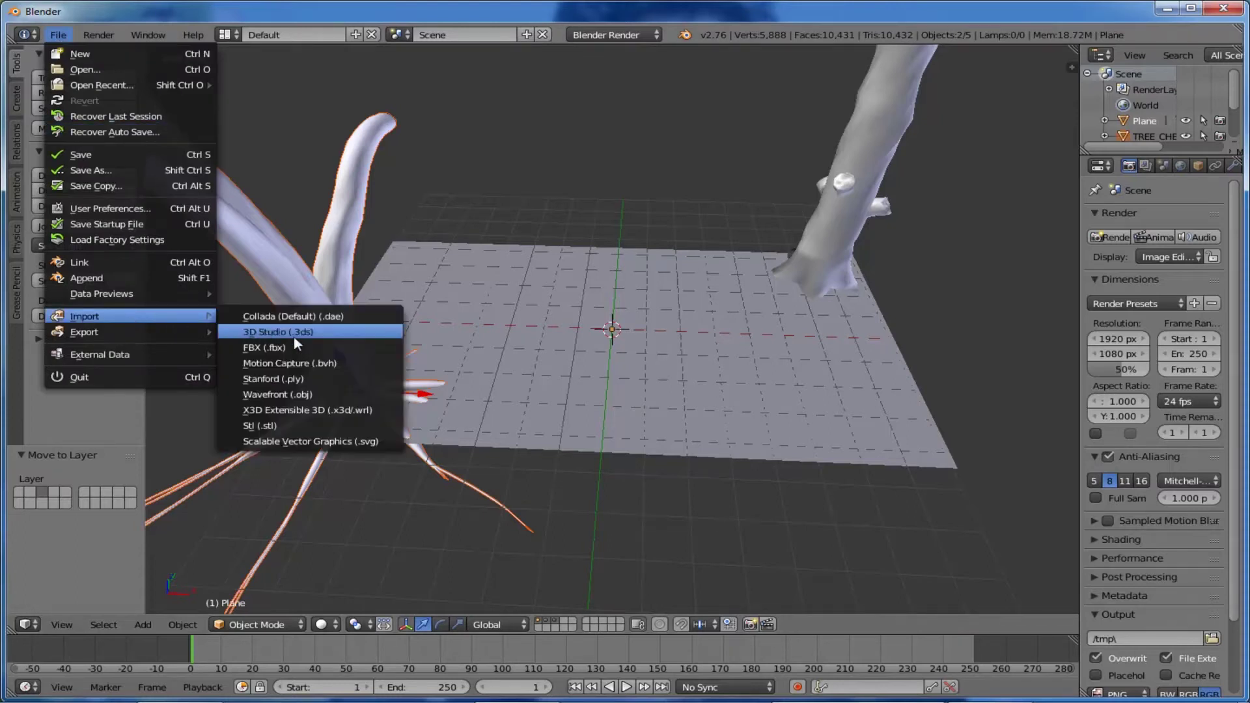
{"action": "left_click", "coordinate": [282, 394]}
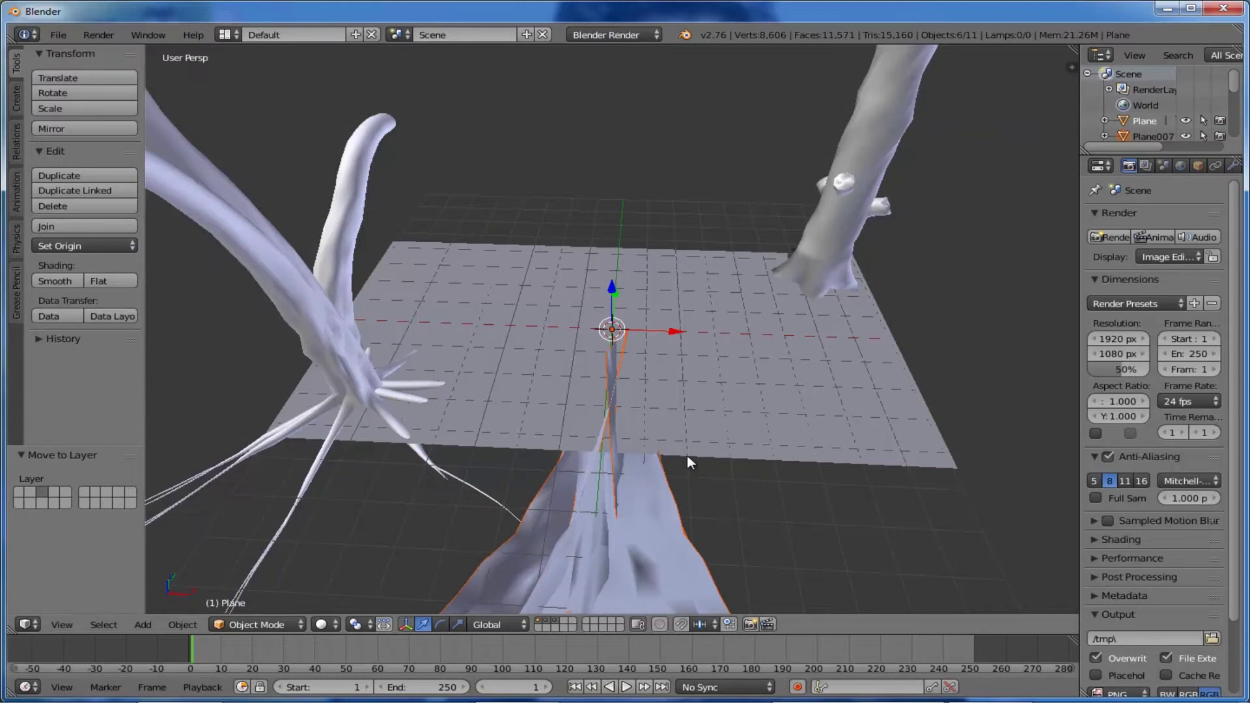
Scale the imported flower down uniformly to about 0.07
{"action": "scroll", "coordinate": [686, 456], "scroll_direction": "down", "scroll_amount": 8}
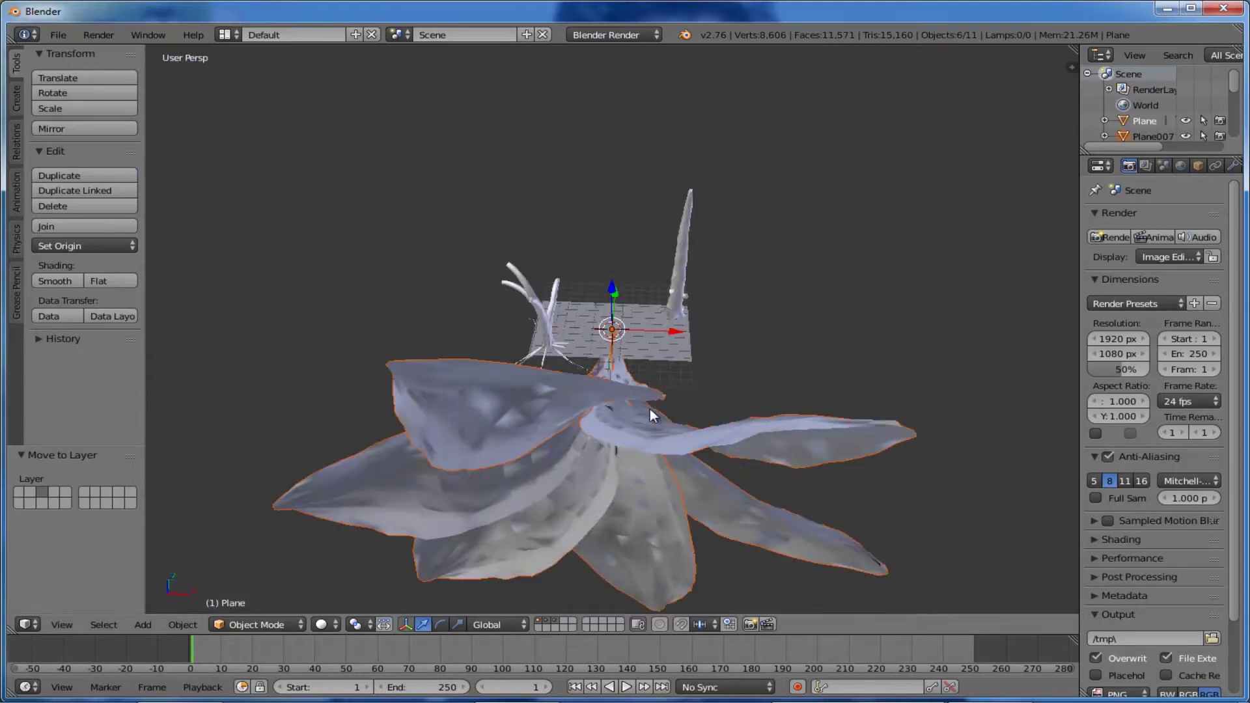
{"action": "key", "text": "s"}
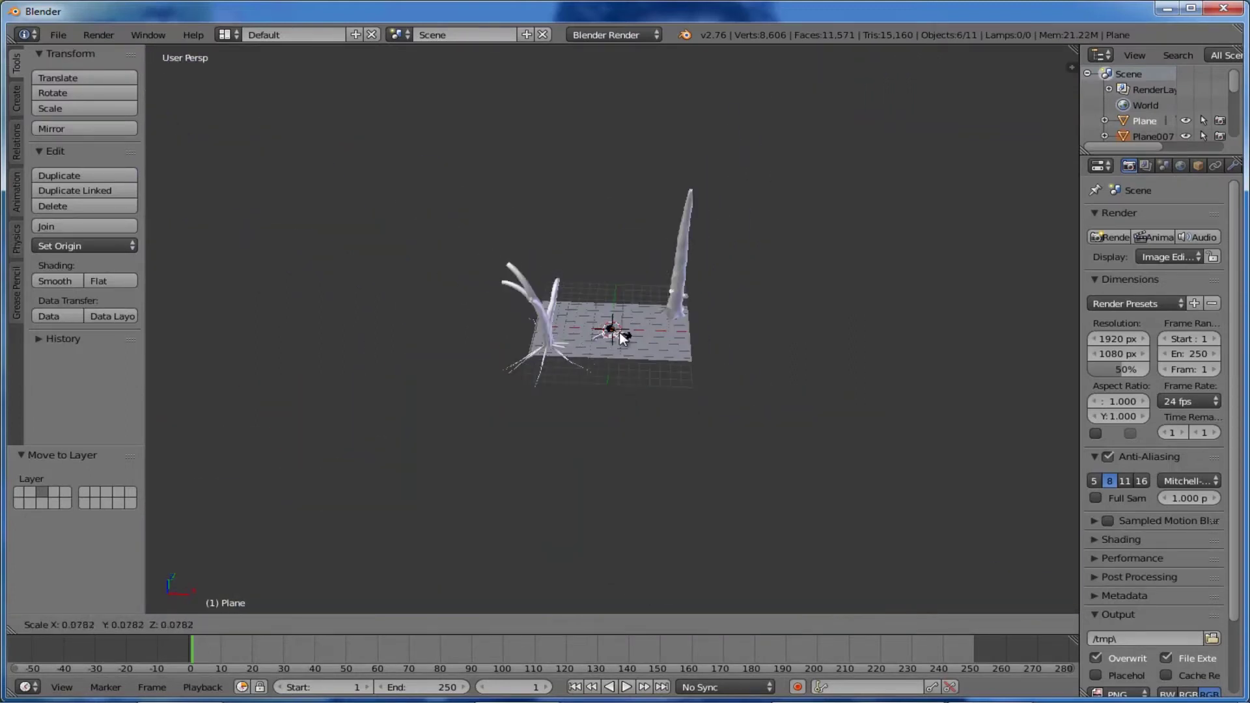
{"action": "left_click", "coordinate": [618, 330]}
Rotate the flower by about 46° in the right side view
{"action": "key", "text": "KP_3"}
{"action": "scroll", "coordinate": [653, 320], "scroll_direction": "up", "scroll_amount": 6}
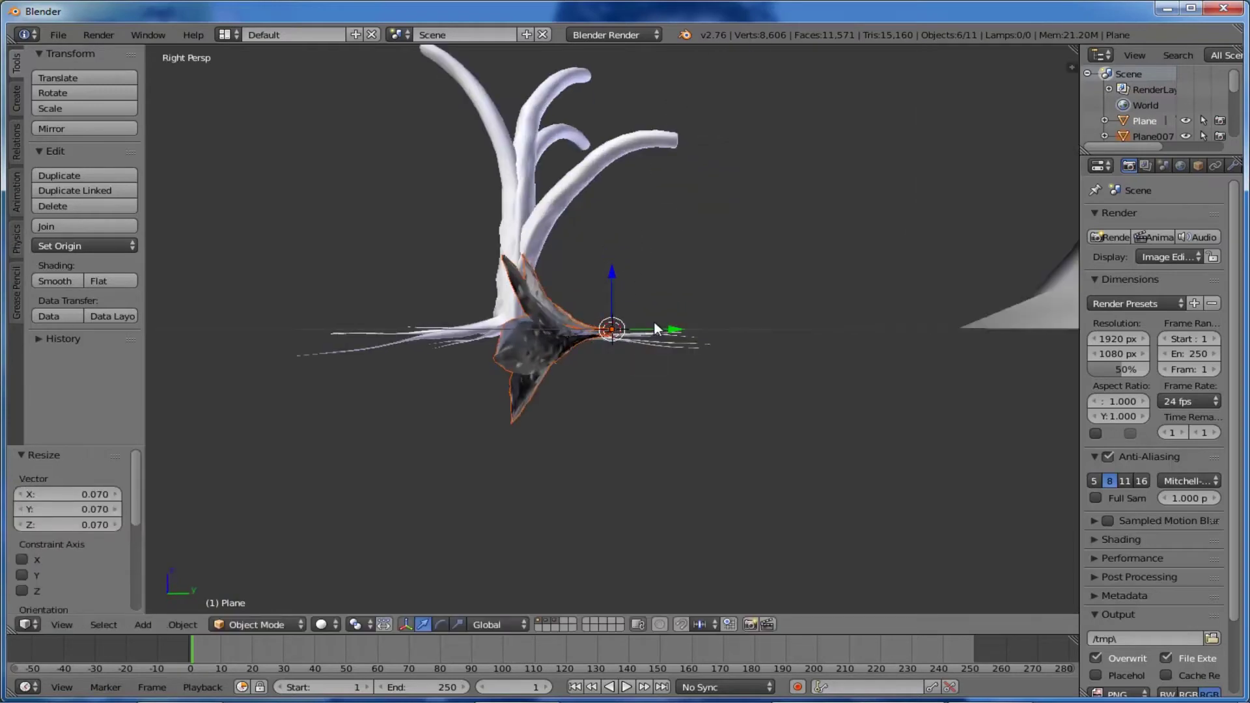
{"action": "key", "text": "r"}
{"action": "left_click", "coordinate": [658, 358]}
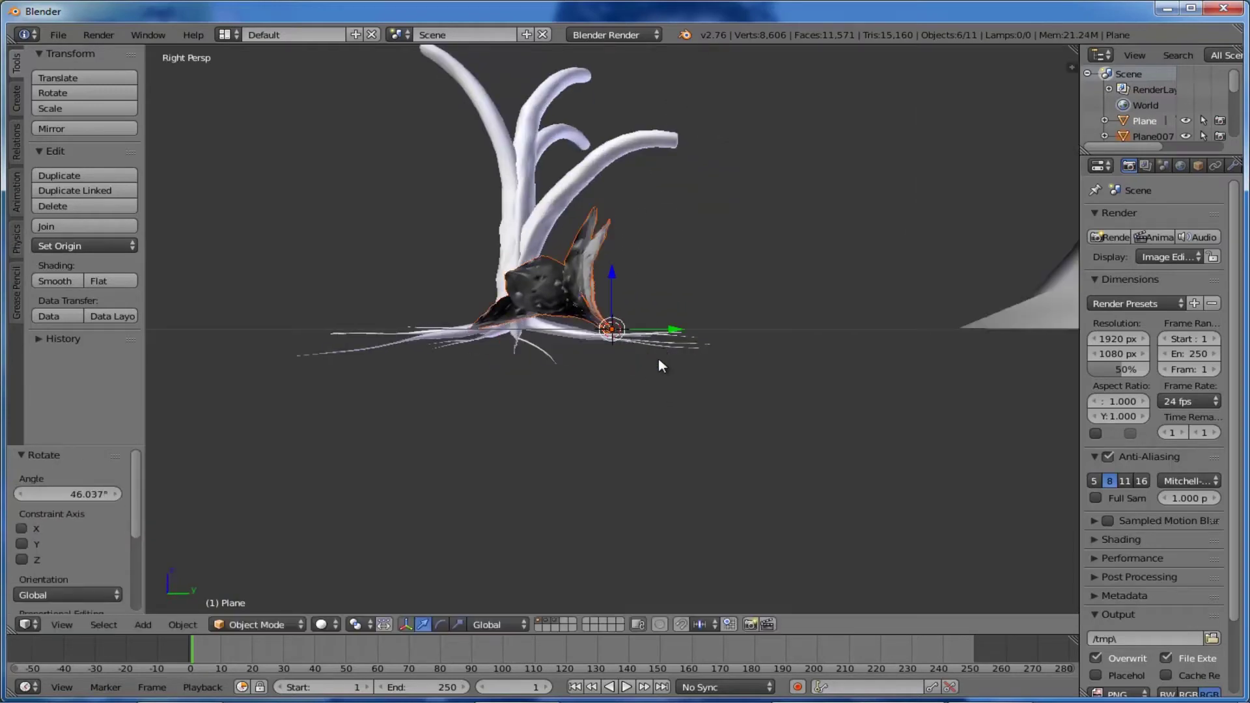
Raise the flower by about 0.084 along Z and adjust its rotation in the right side view
{"action": "scroll", "coordinate": [623, 396], "scroll_direction": "up", "scroll_amount": 5}
{"action": "key", "text": "g"}
{"action": "key", "text": "z"}
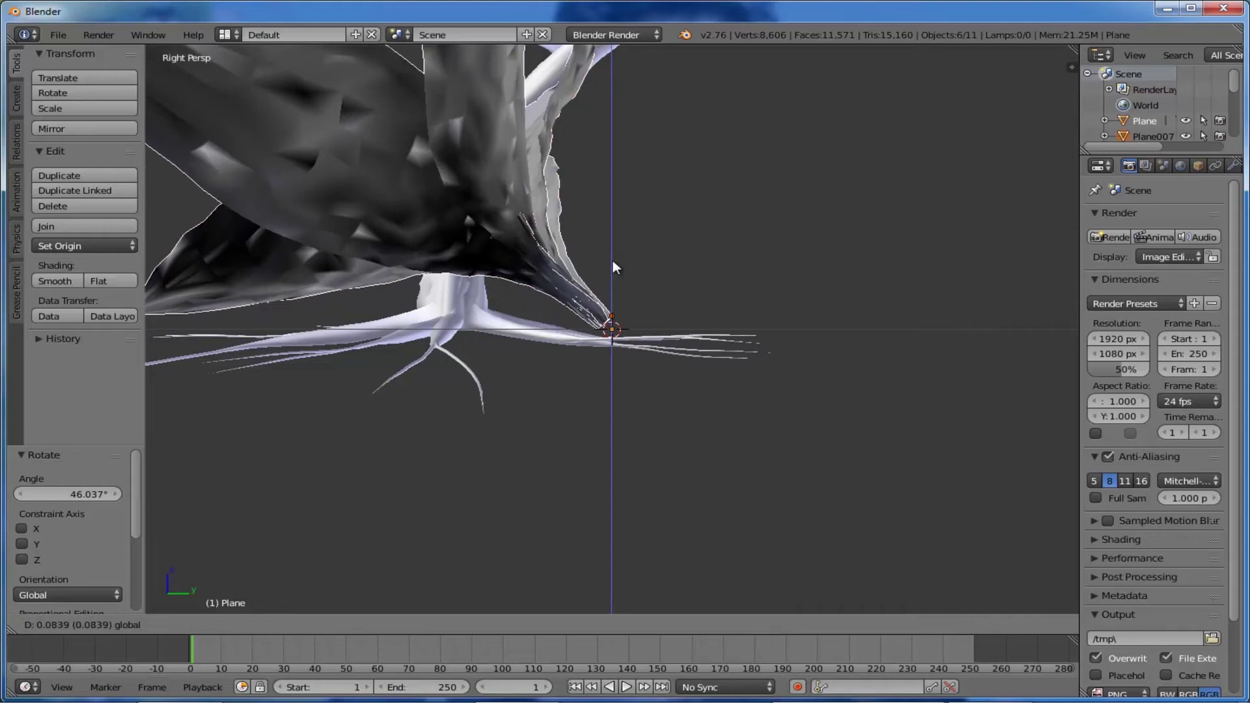
{"action": "left_click", "coordinate": [612, 264]}
{"action": "scroll", "coordinate": [640, 371], "scroll_direction": "down", "scroll_amount": 2}
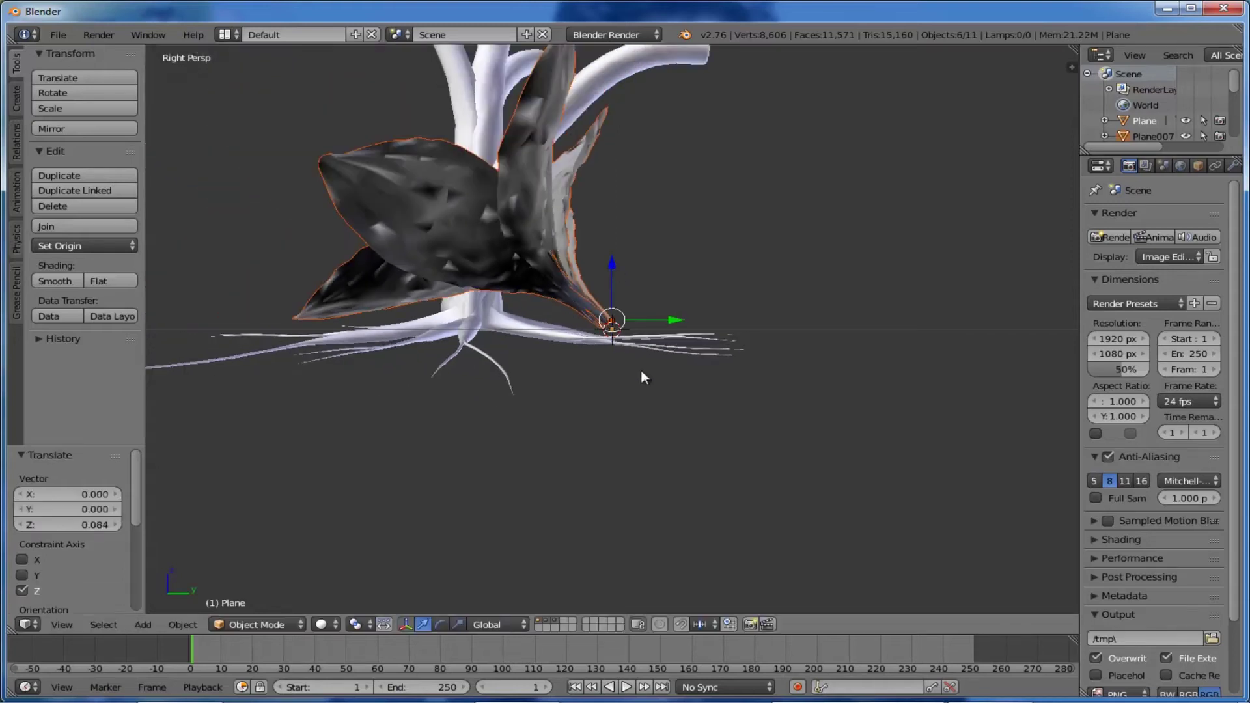
{"action": "key", "text": "r"}
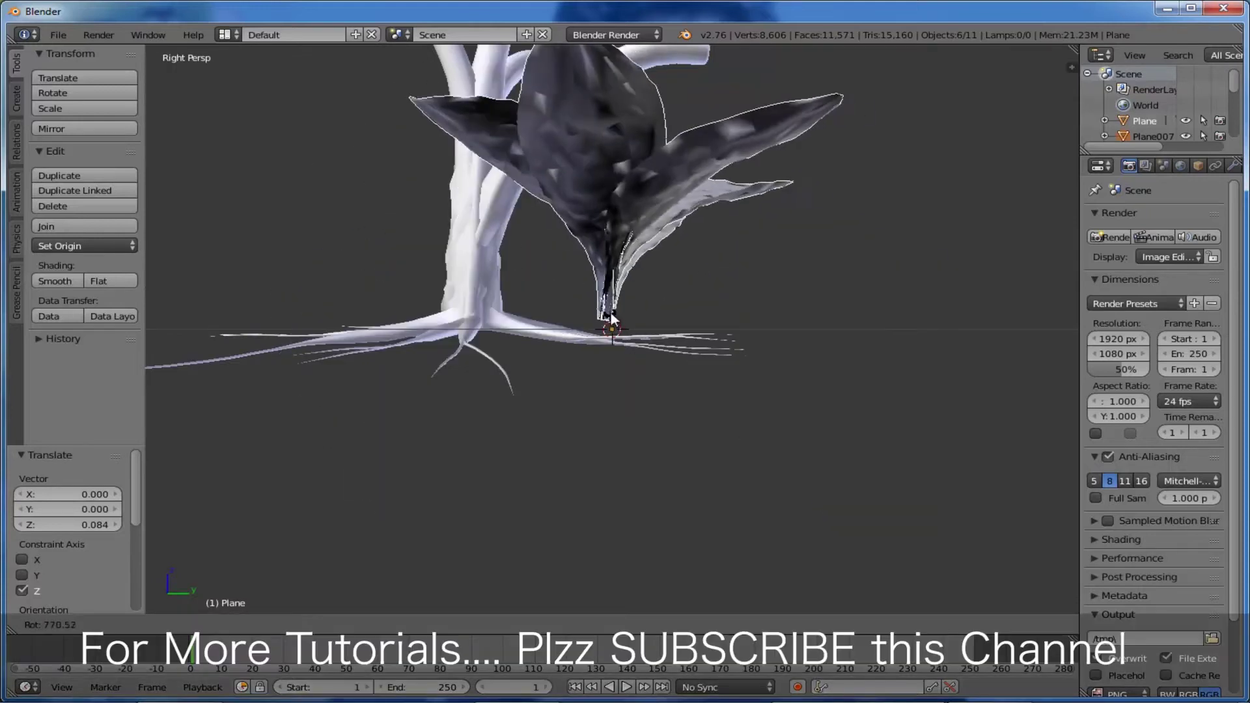
{"action": "left_click", "coordinate": [650, 566]}
Scale the flower down uniformly to about 0.28 and check its size against the trees
{"action": "key", "text": "KP_5"}
{"action": "middle_click_drag", "start_coordinate": [650, 565], "coordinate": [604, 339]}
{"action": "scroll", "coordinate": [704, 288], "scroll_direction": "down", "scroll_amount": 7}
{"action": "scroll", "coordinate": [604, 339], "scroll_direction": "up", "scroll_amount": 5}
{"action": "key", "text": "s"}
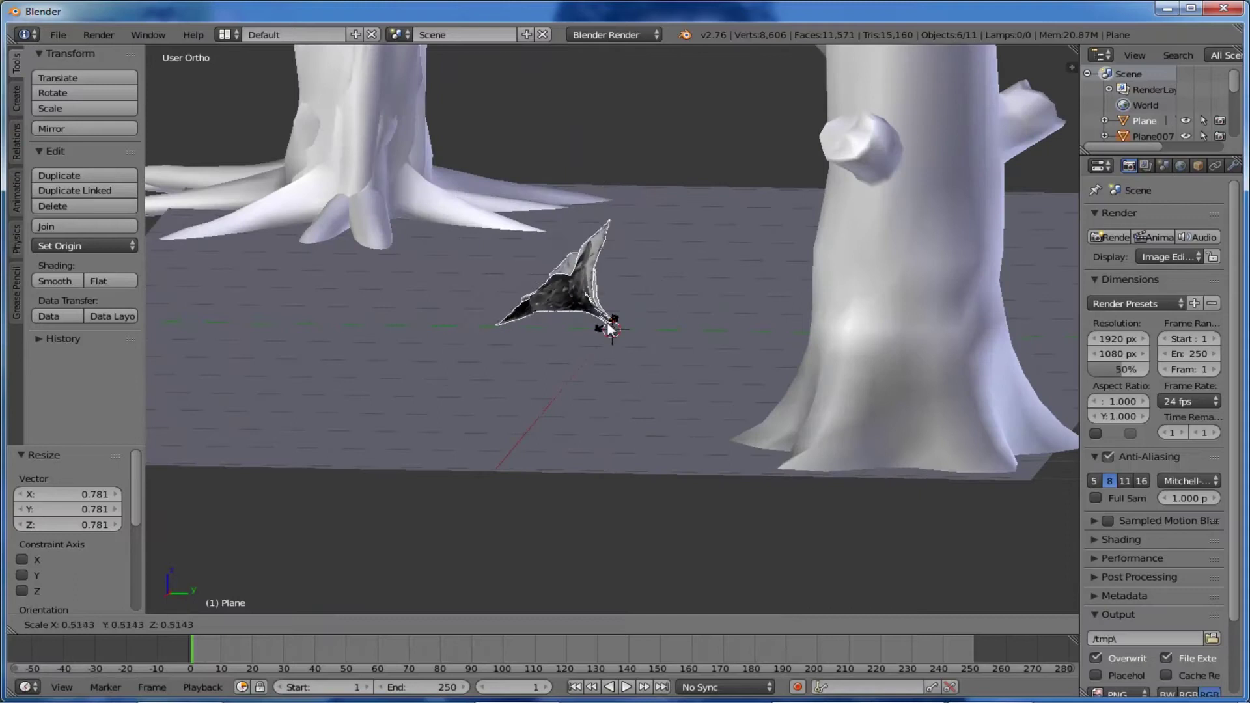
{"action": "left_click", "coordinate": [610, 323]}
{"action": "scroll", "coordinate": [631, 346], "scroll_direction": "up", "scroll_amount": 5}
{"action": "scroll", "coordinate": [606, 390], "scroll_direction": "down", "scroll_amount": 8}
{"action": "middle_click_drag", "start_coordinate": [585, 430], "coordinate": [631, 312]}
{"action": "scroll", "coordinate": [630, 312], "scroll_direction": "up", "scroll_amount": 10}
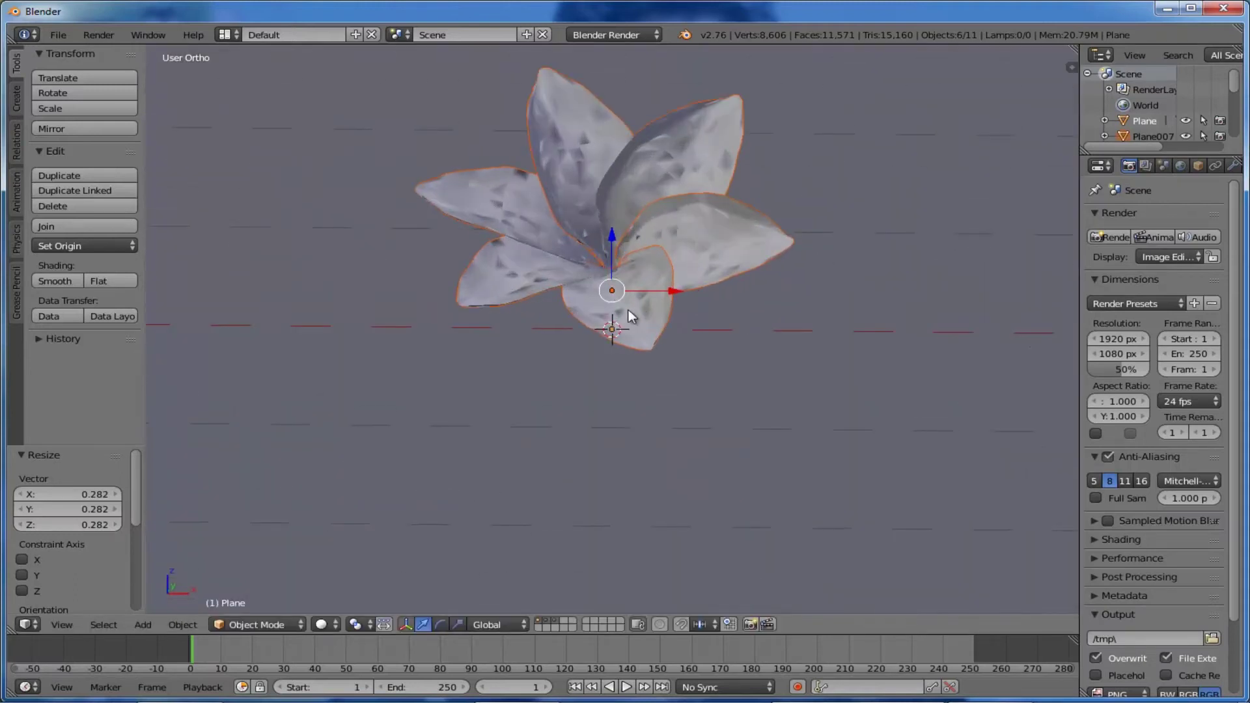
Select one petal, set the render engine to Cycles Render and enable nodes for its 01___Default material
{"action": "left_click", "coordinate": [689, 258]}
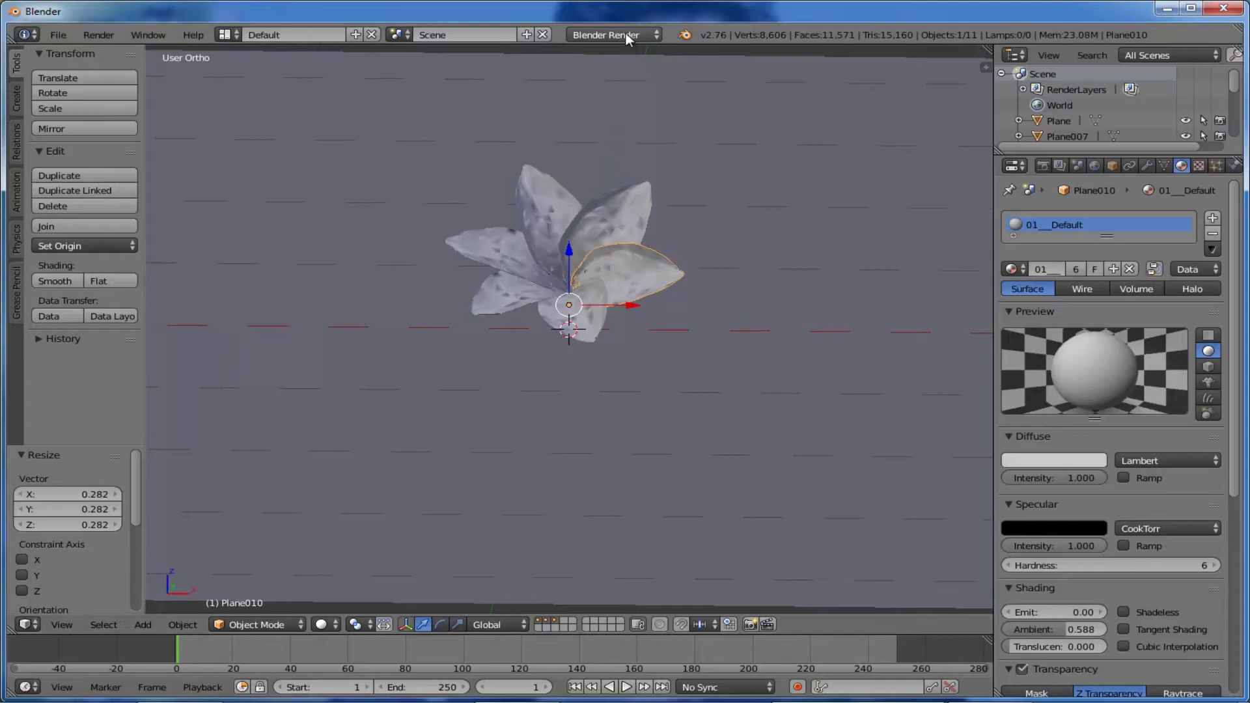
{"action": "left_click", "coordinate": [635, 35]}
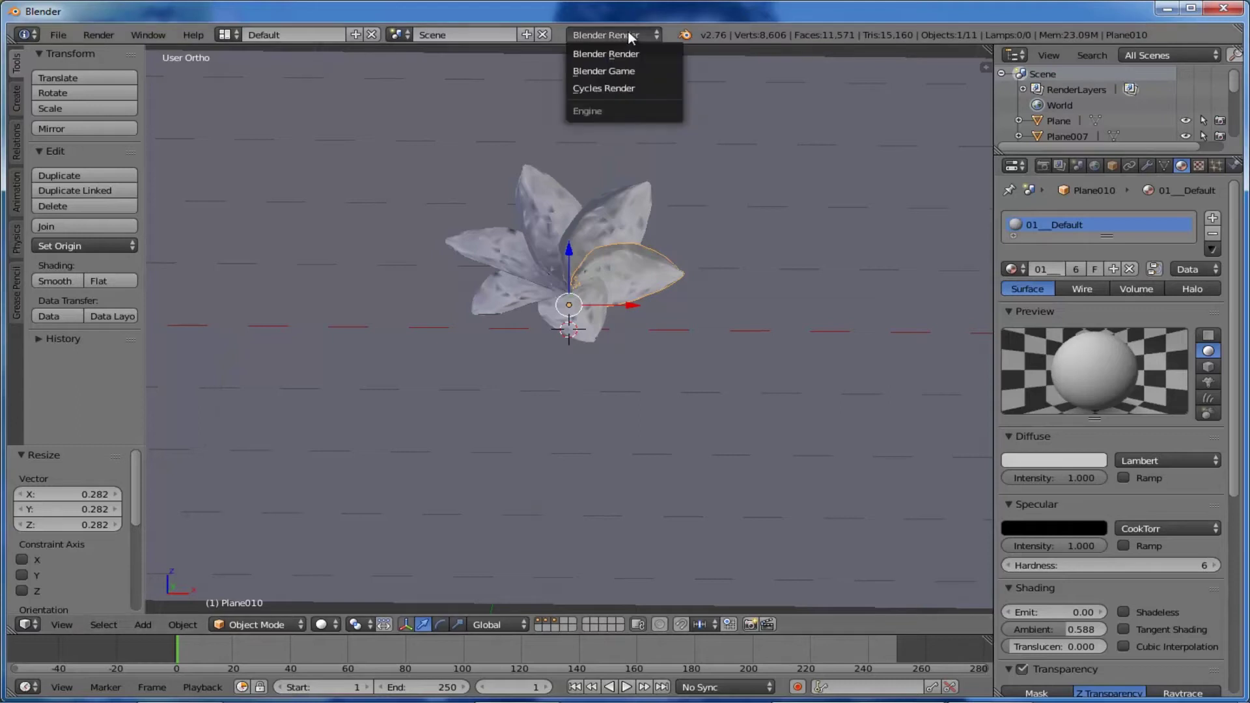
{"action": "left_click", "coordinate": [621, 87]}
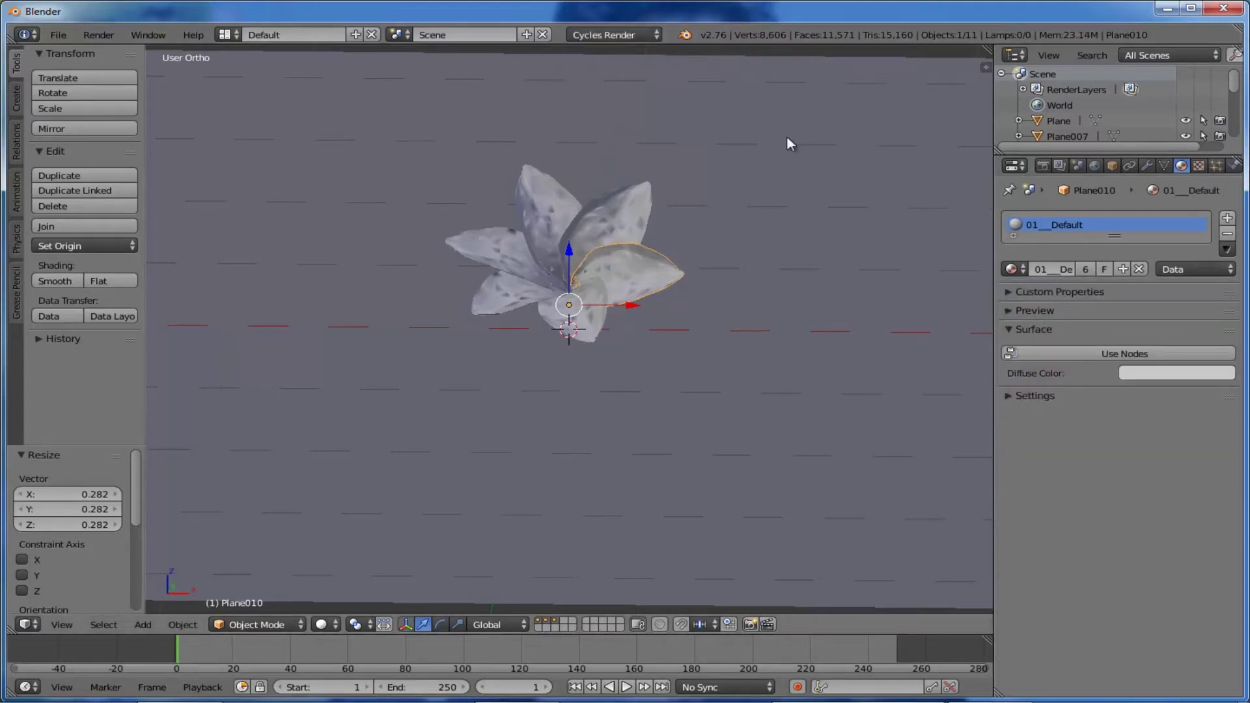
{"action": "left_click", "coordinate": [1111, 351]}
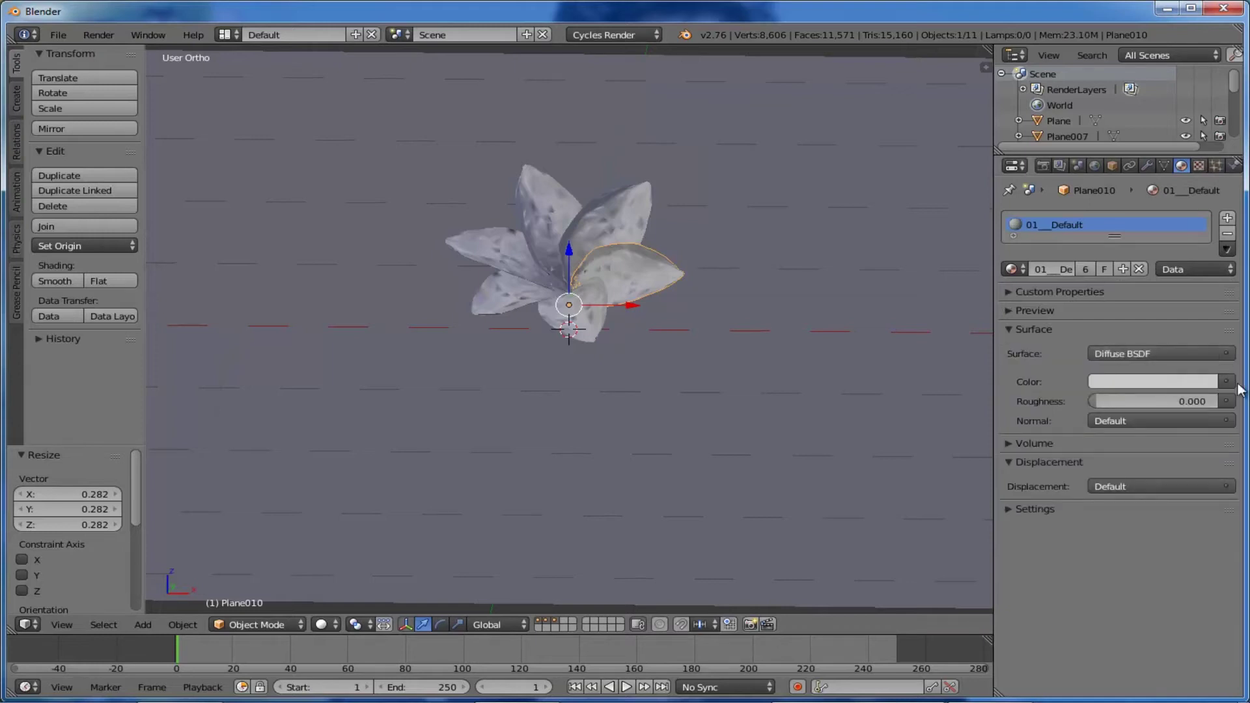
Switch to the Compositing layout and display the petal material's shader nodes
{"action": "left_click", "coordinate": [223, 36]}
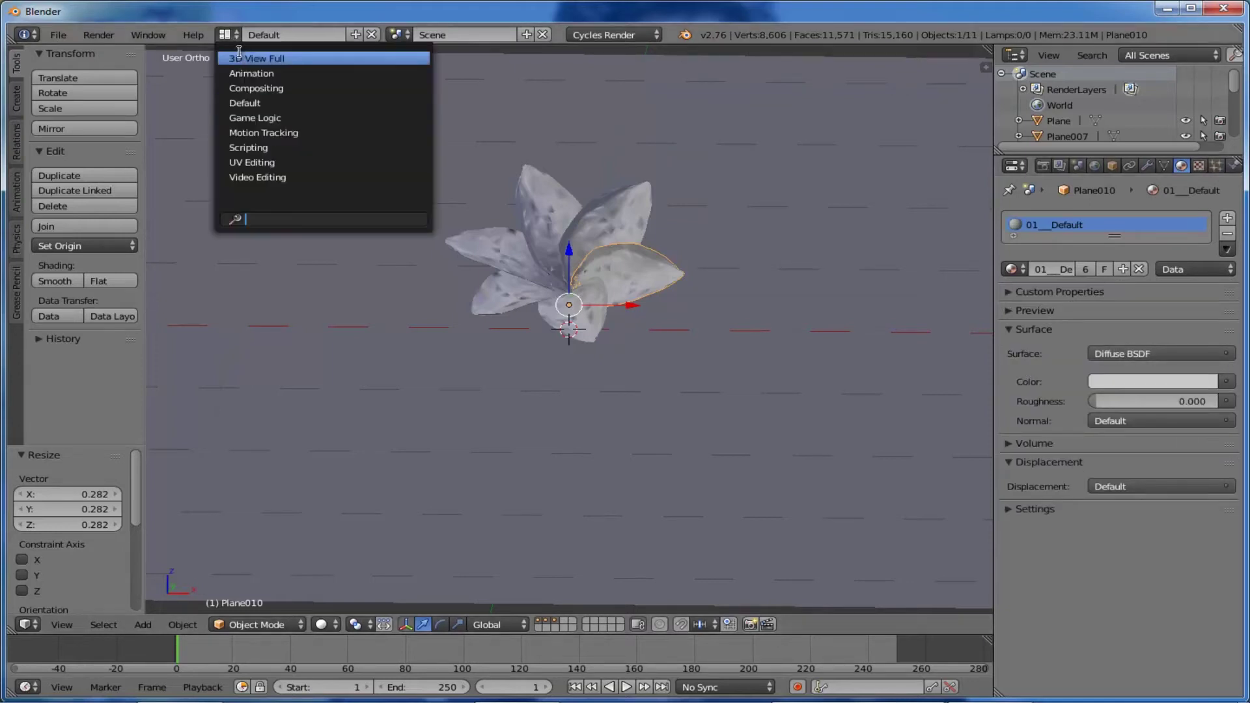
{"action": "left_click", "coordinate": [267, 86]}
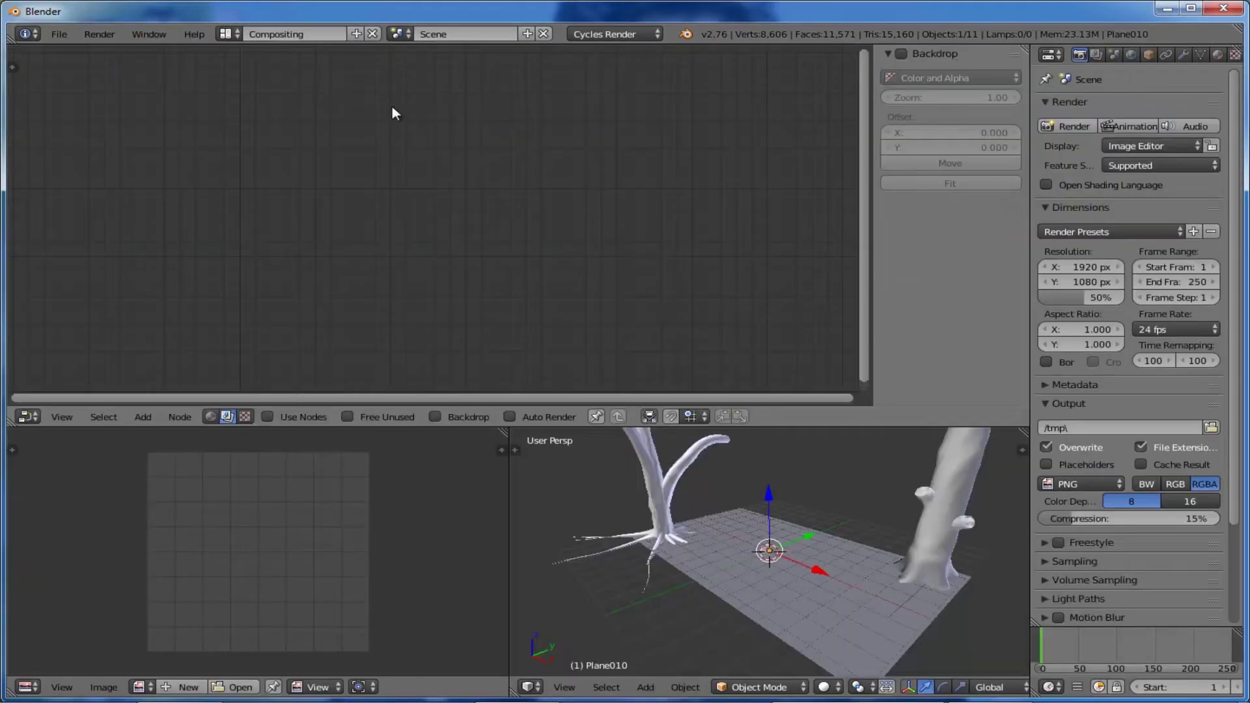
{"action": "left_click", "coordinate": [210, 416]}
{"action": "scroll", "coordinate": [366, 280], "scroll_direction": "up", "scroll_amount": 1}
{"action": "middle_click_drag", "start_coordinate": [381, 274], "coordinate": [429, 280]}
{"action": "scroll", "coordinate": [440, 238], "scroll_direction": "up", "scroll_amount": 4}
{"action": "scroll", "coordinate": [440, 238], "scroll_direction": "up", "scroll_amount": 1}
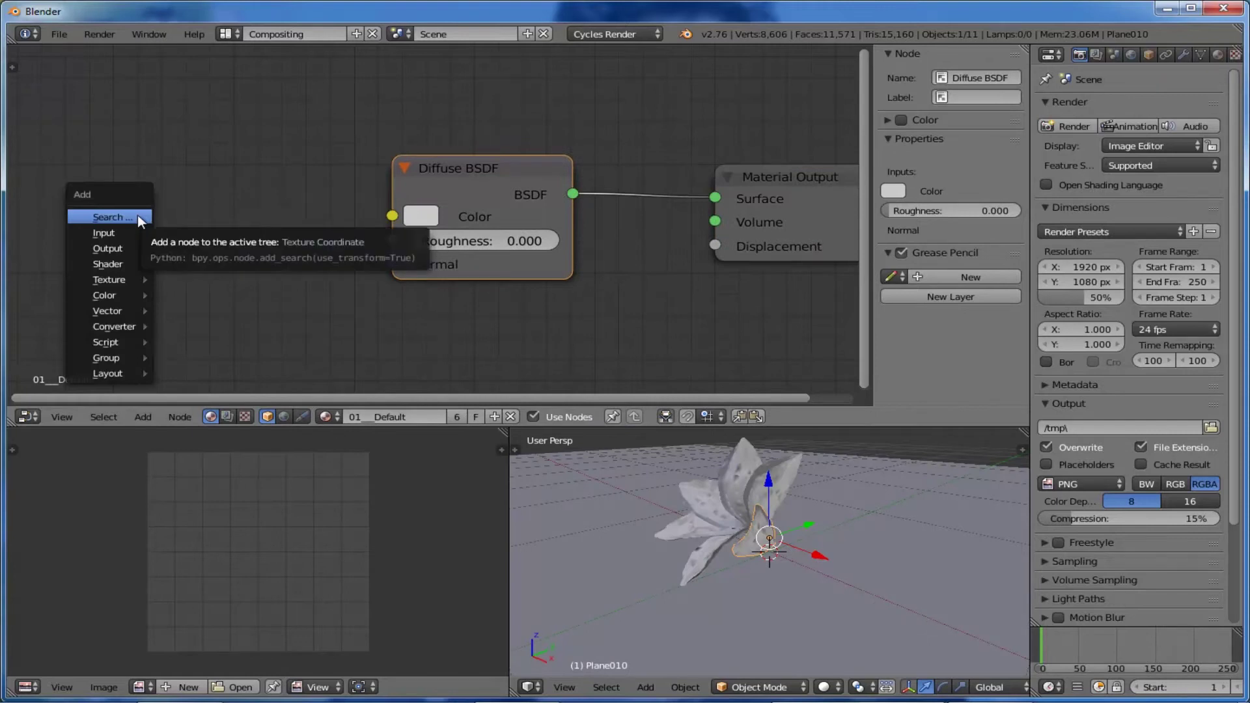
Add an Image Texture node and connect its Color output to the Diffuse BSDF Color input
{"action": "left_click", "coordinate": [138, 215]}
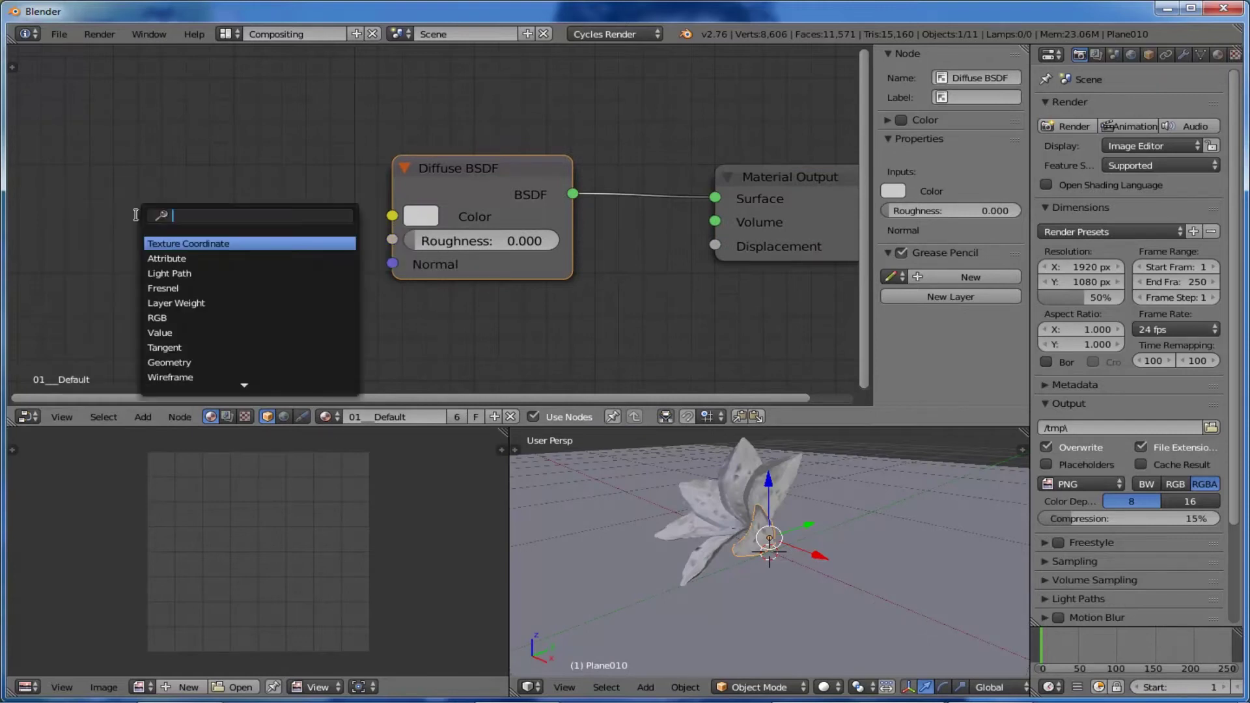
{"action": "type", "text": "ima"}
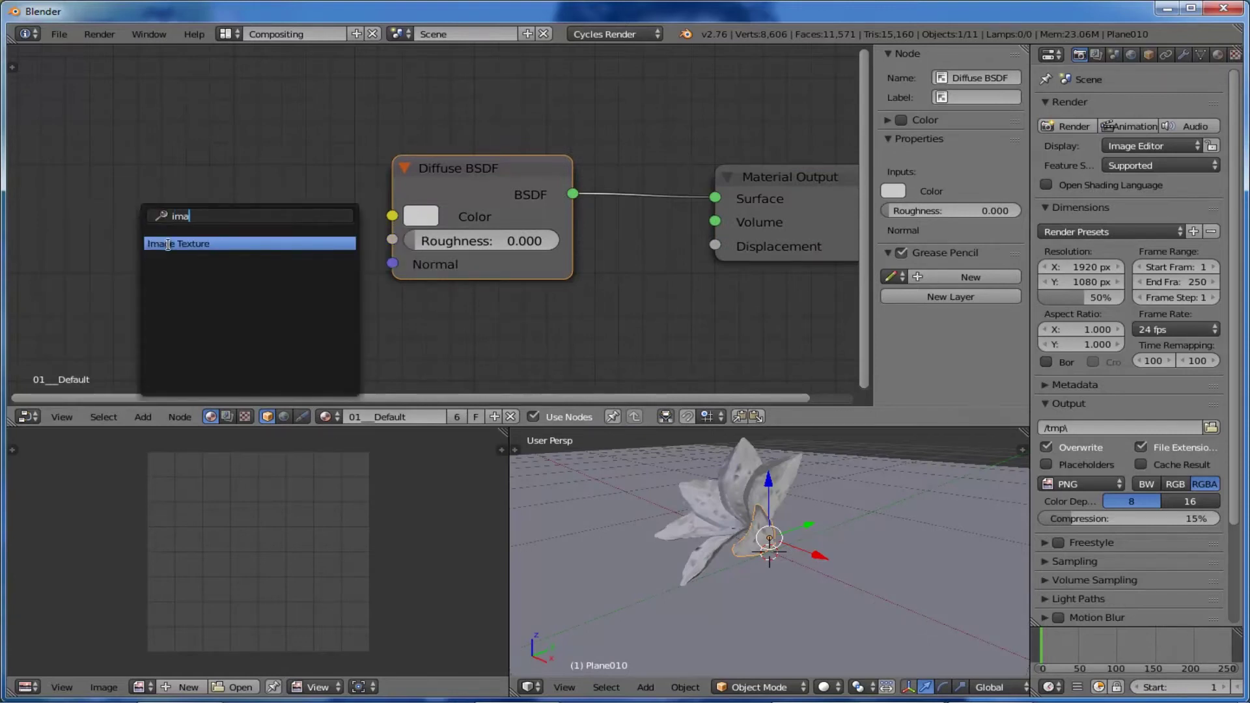
{"action": "left_click", "coordinate": [169, 244]}
{"action": "left_click", "coordinate": [124, 161]}
{"action": "left_click_drag", "start_coordinate": [265, 176], "coordinate": [392, 216]}
{"action": "left_click_drag", "start_coordinate": [231, 144], "coordinate": [187, 135]}
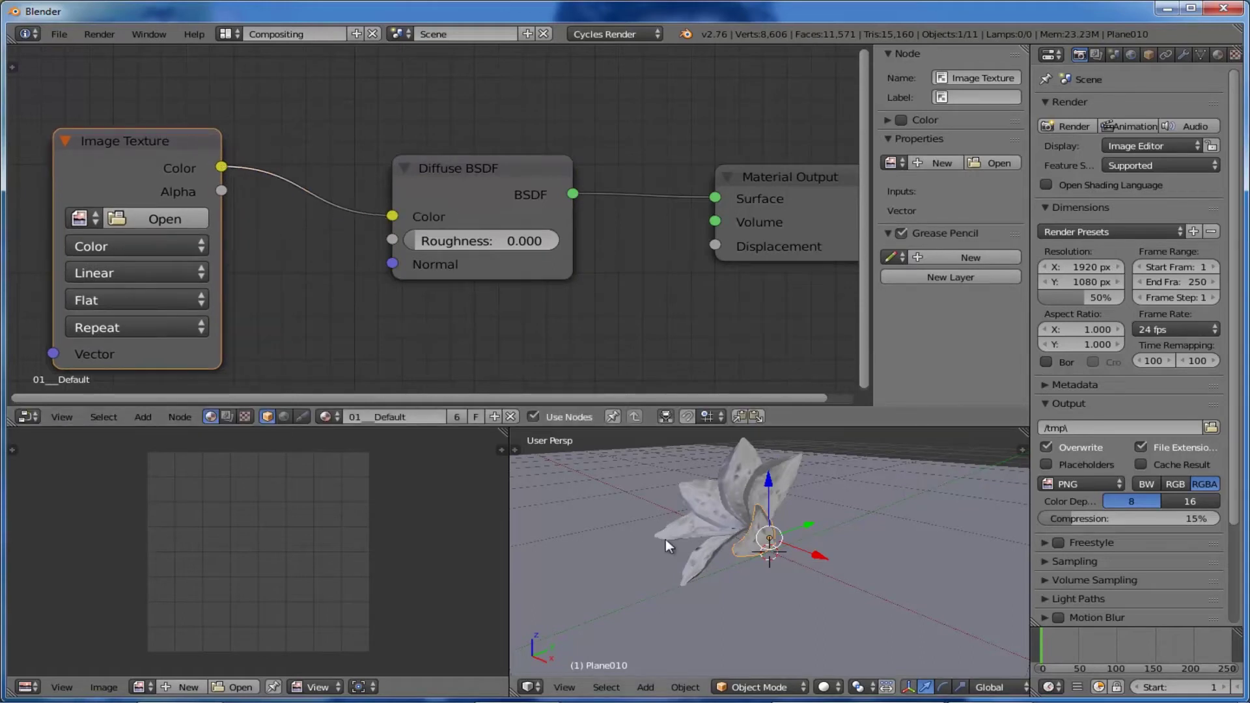
Load the flower's texture image from drive D into the Image Texture node
{"action": "left_click", "coordinate": [164, 218]}
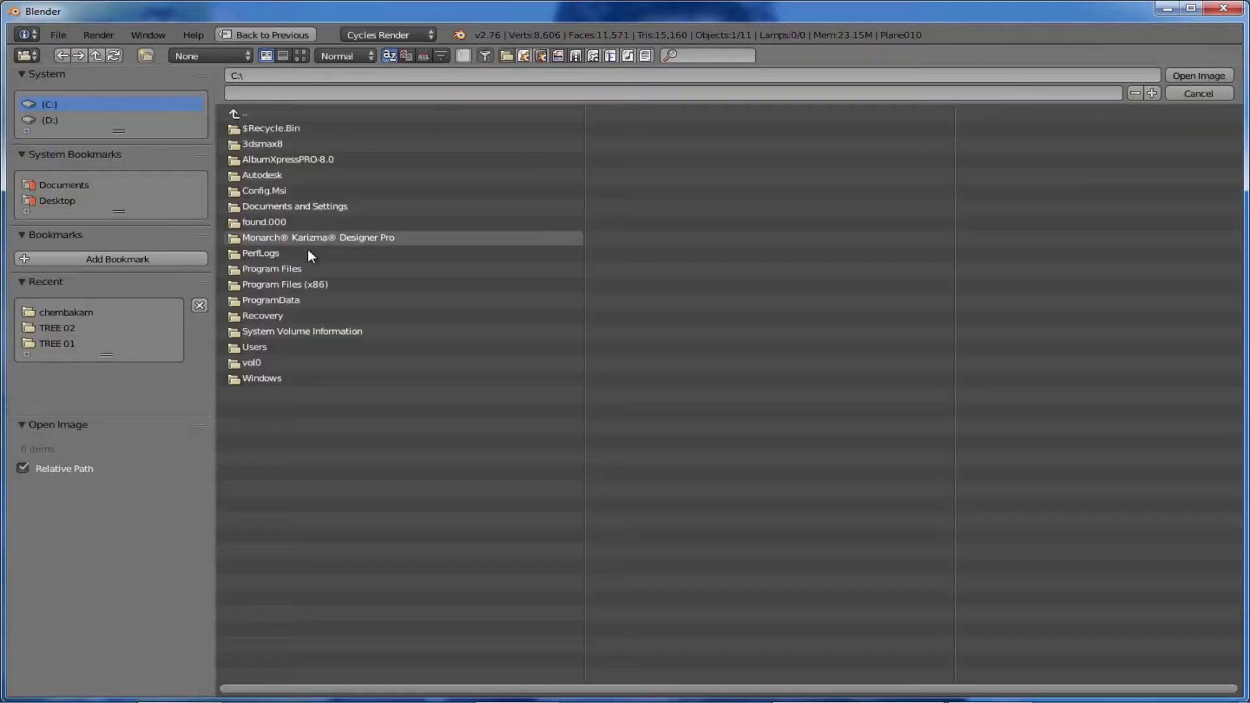
{"action": "left_click", "coordinate": [59, 118]}
{"action": "left_click", "coordinate": [270, 159]}
{"action": "left_click", "coordinate": [283, 158]}
{"action": "left_click", "coordinate": [289, 132]}
{"action": "left_click", "coordinate": [293, 129]}
{"action": "left_click", "coordinate": [289, 175]}
{"action": "left_click", "coordinate": [1199, 75]}
Display the Compositing layout's 3D view with texture shading and inspect the flower up close and from afar
{"action": "left_click", "coordinate": [824, 687]}
{"action": "left_click", "coordinate": [849, 618]}
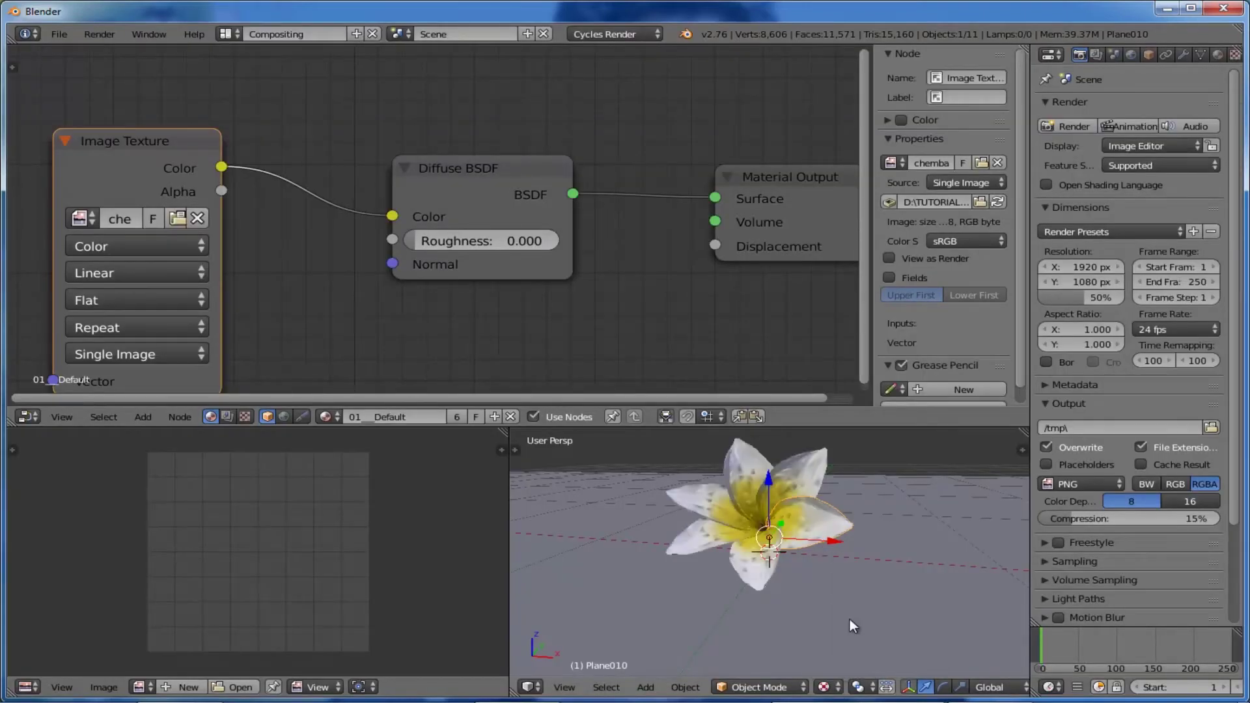
{"action": "scroll", "coordinate": [837, 596], "scroll_direction": "down", "scroll_amount": 3}
{"action": "scroll", "coordinate": [811, 560], "scroll_direction": "up", "scroll_amount": 9}
{"action": "scroll", "coordinate": [805, 557], "scroll_direction": "down", "scroll_amount": 8}
{"action": "scroll", "coordinate": [802, 553], "scroll_direction": "up", "scroll_amount": 4}
{"action": "scroll", "coordinate": [803, 553], "scroll_direction": "down", "scroll_amount": 4}
{"action": "scroll", "coordinate": [796, 555], "scroll_direction": "down", "scroll_amount": 3}
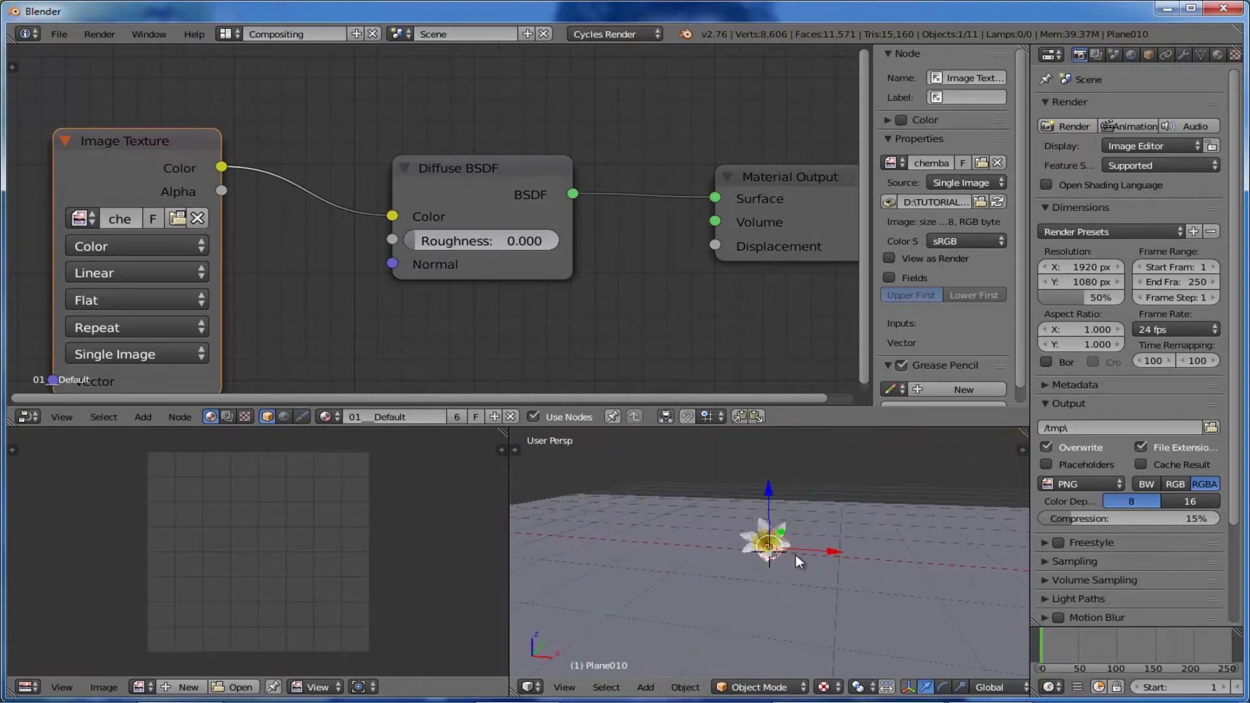
{"action": "scroll", "coordinate": [796, 554], "scroll_direction": "up", "scroll_amount": 6}
Return to the Default layout and display its 3D view with texture shading, focused on the flower
{"action": "left_click", "coordinate": [226, 33]}
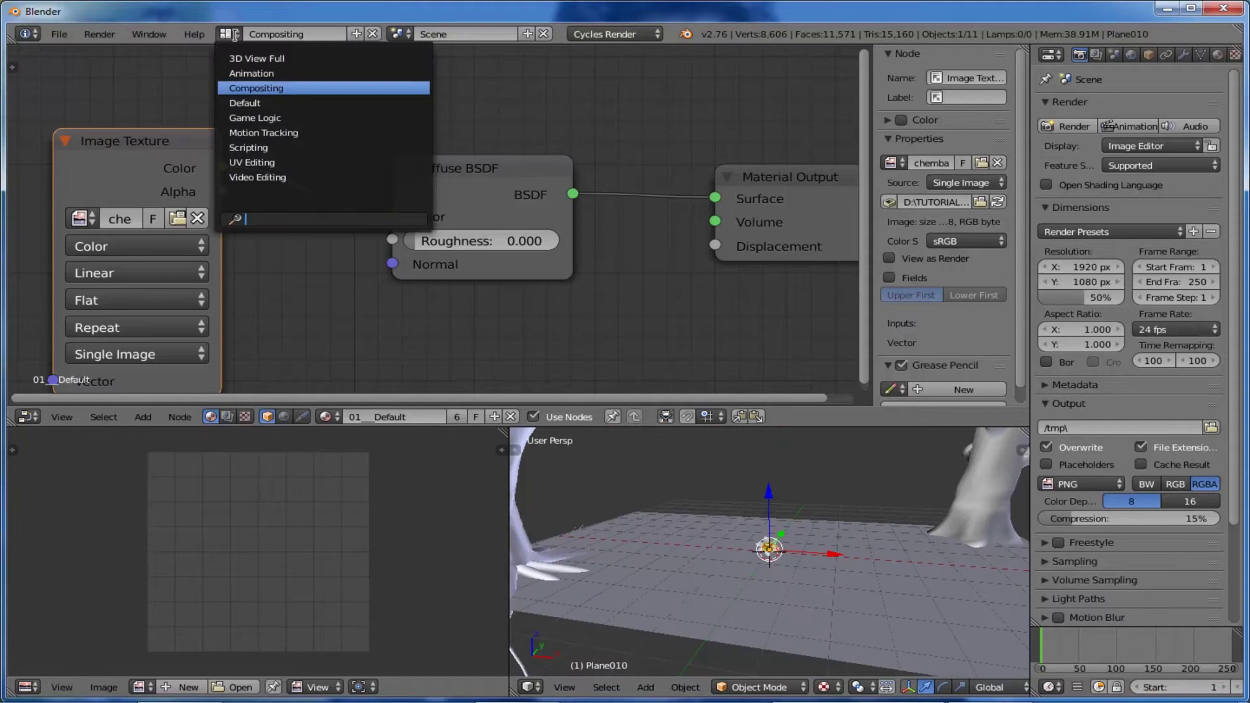
{"action": "left_click", "coordinate": [254, 102]}
{"action": "key", "text": "KP_5"}
{"action": "scroll", "coordinate": [654, 385], "scroll_direction": "down", "scroll_amount": 2}
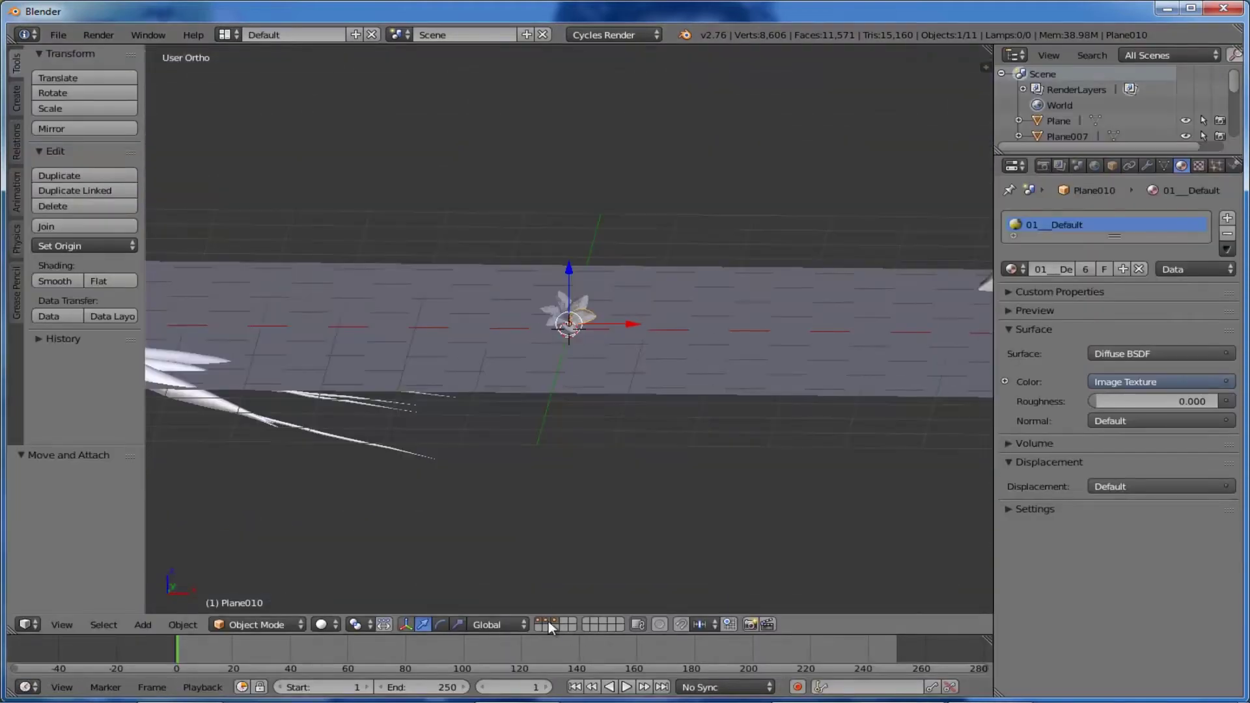
{"action": "left_click", "coordinate": [323, 624]}
{"action": "left_click", "coordinate": [345, 554]}
{"action": "scroll", "coordinate": [630, 309], "scroll_direction": "up", "scroll_amount": 8}
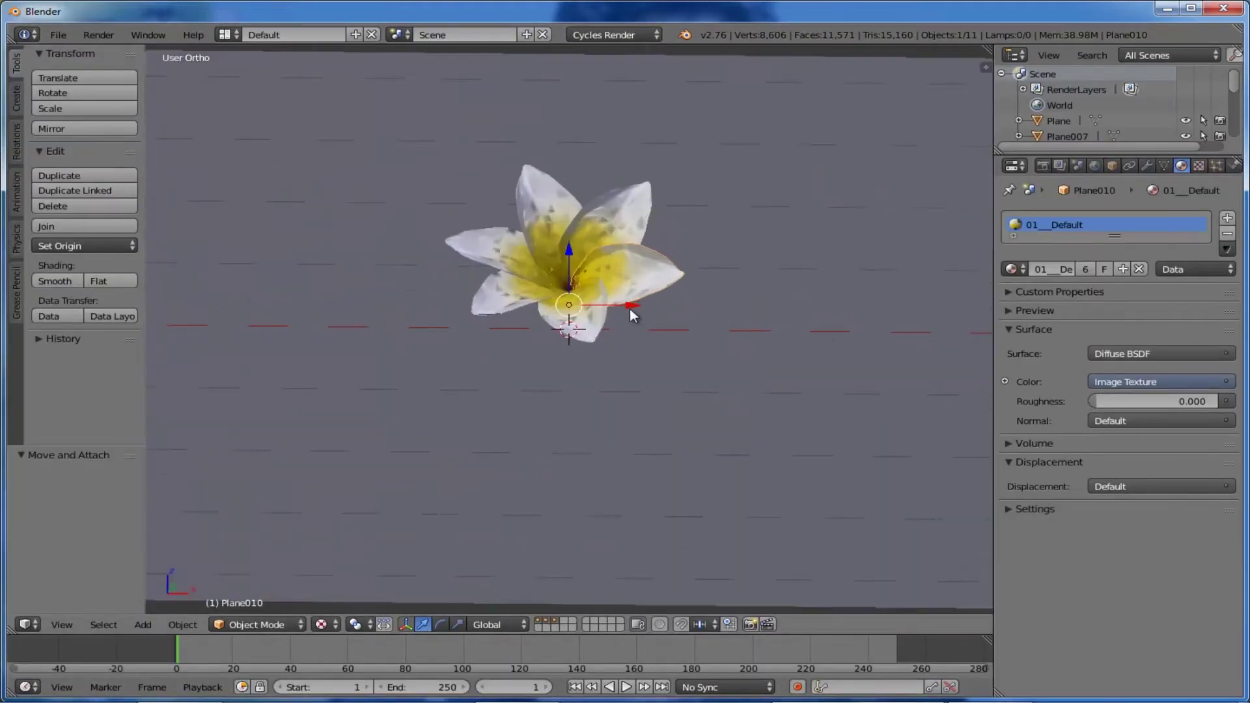
{"action": "mouse_move", "coordinate": [626, 328]}
{"action": "middle_mouse_down"}
{"action": "mouse_move", "coordinate": [624, 284]}
{"action": "mouse_move", "coordinate": [631, 310]}
{"action": "middle_mouse_up"}
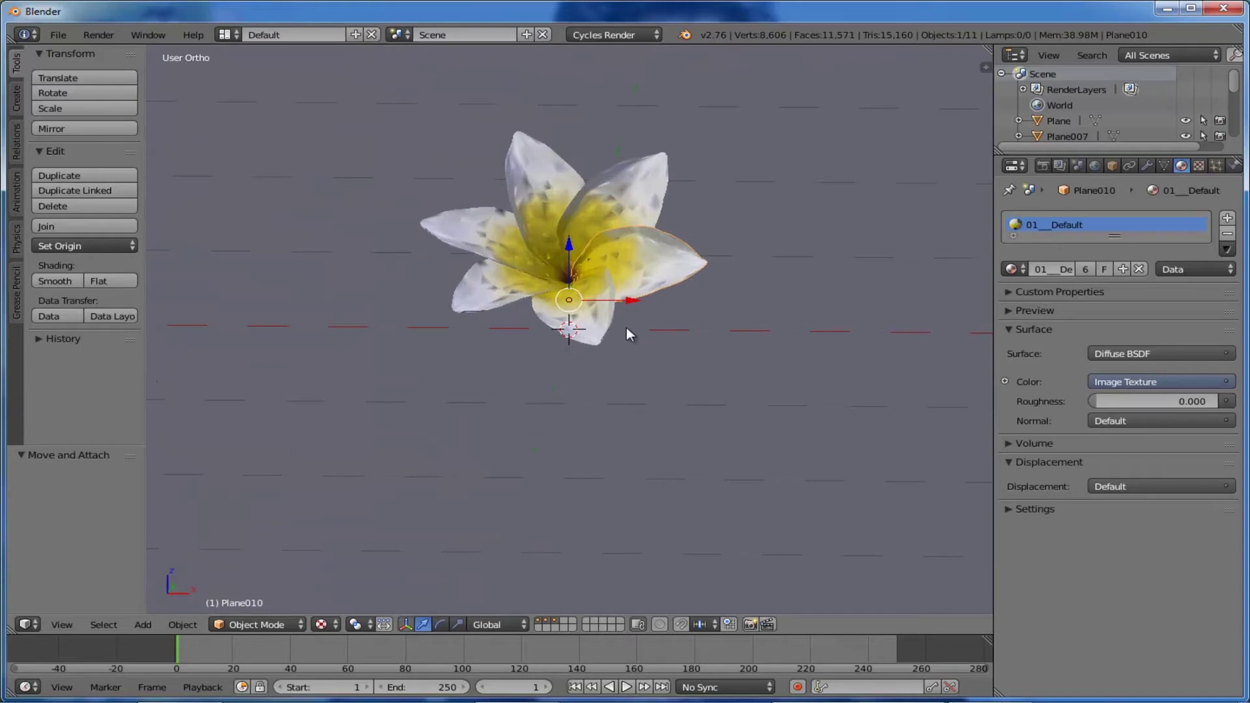
Select all six petals of the flower and move them together by about 0.004 in Y and 0.019 in Z
{"action": "right_click", "coordinate": [655, 233], "text": "shift"}
{"action": "right_click", "coordinate": [546, 173], "text": "shift"}
{"action": "right_click", "coordinate": [478, 273], "text": "shift"}
{"action": "right_click", "coordinate": [466, 224], "text": "shift"}
{"action": "right_click", "coordinate": [598, 329], "text": "shift"}
{"action": "key", "text": "g"}
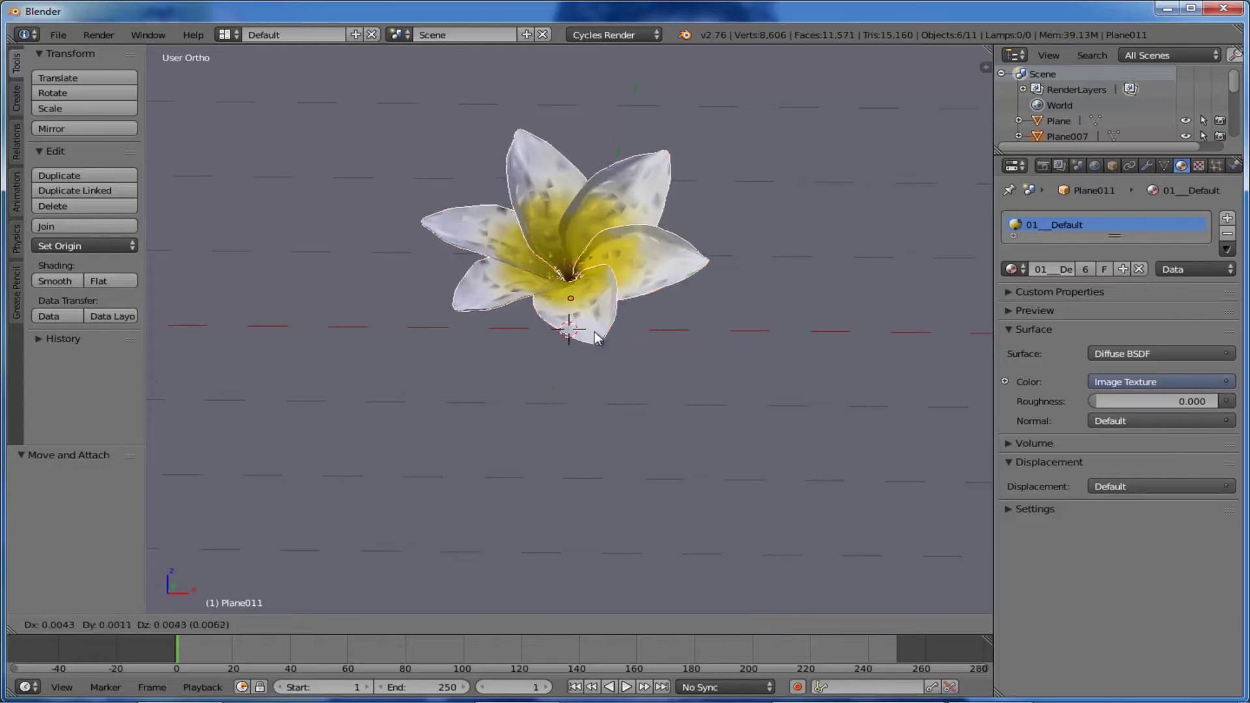
{"action": "left_click", "coordinate": [568, 342]}
Assign the complete flower to layer 4
{"action": "key", "text": "m"}
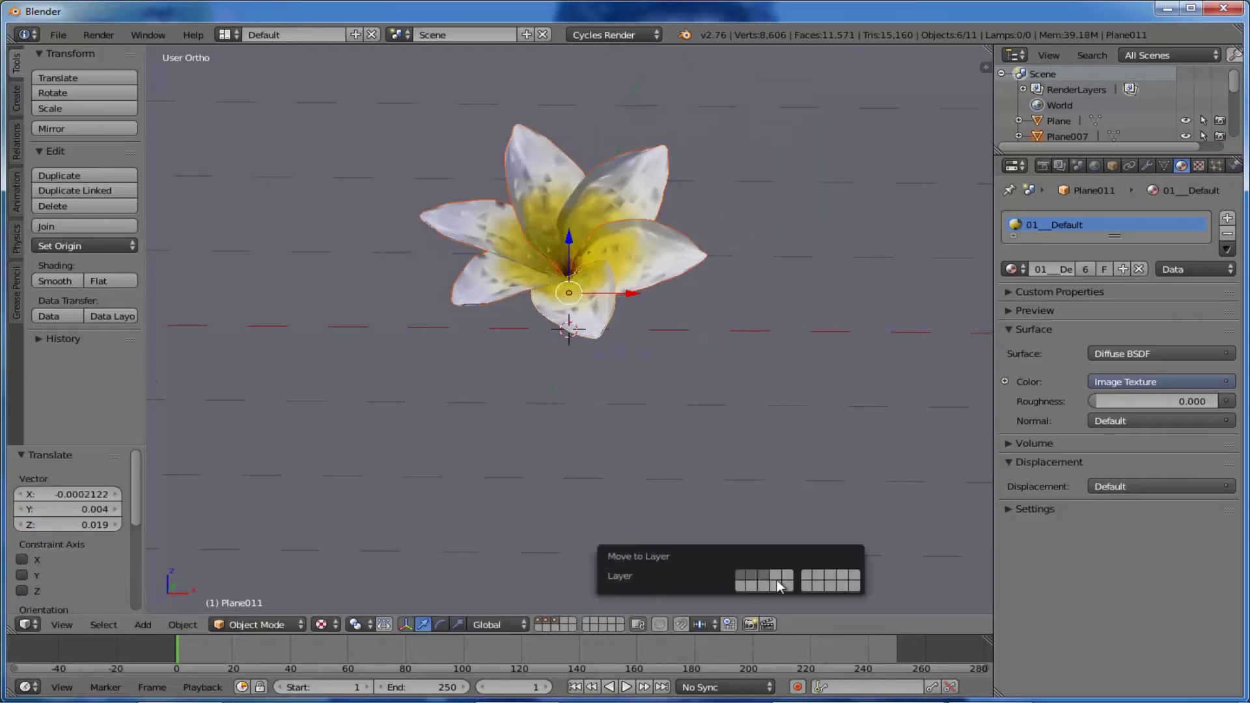
{"action": "left_click", "coordinate": [776, 577]}
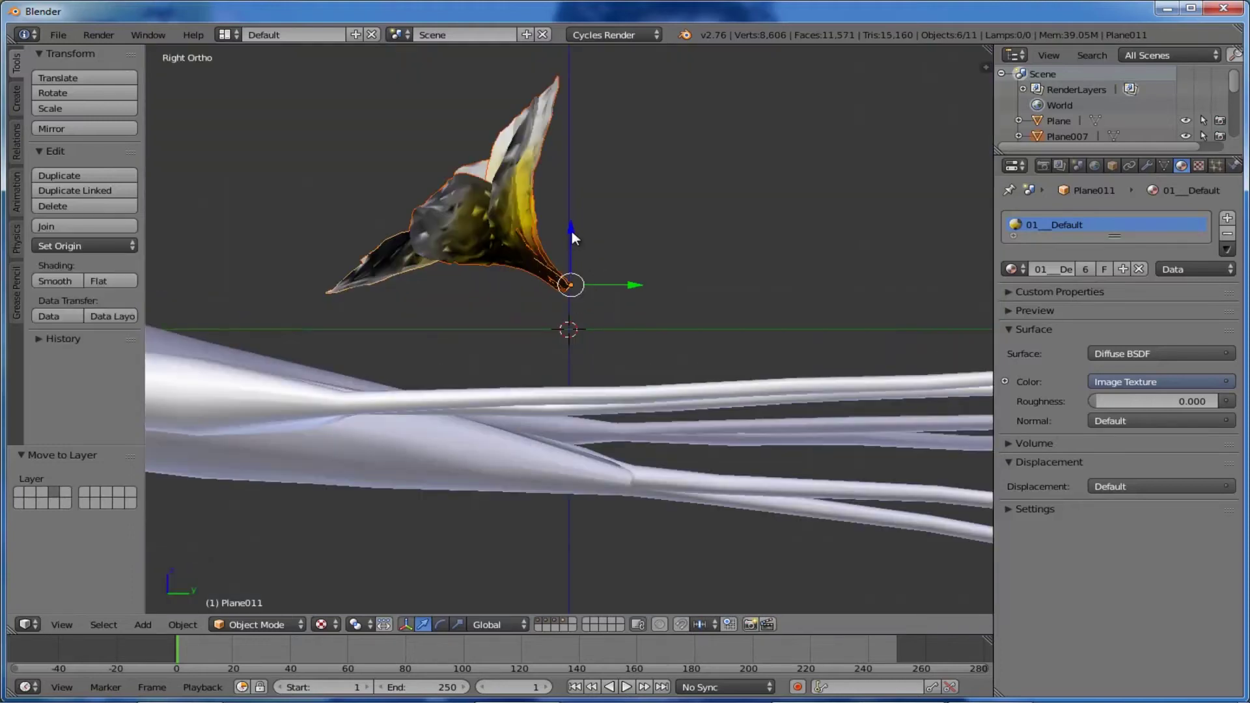
{"action": "left_click_drag", "start_coordinate": [572, 231], "coordinate": [571, 268]}
Scatter linked duplicates of the flower across the ground plane in the top view
{"action": "key", "text": "KP_7"}
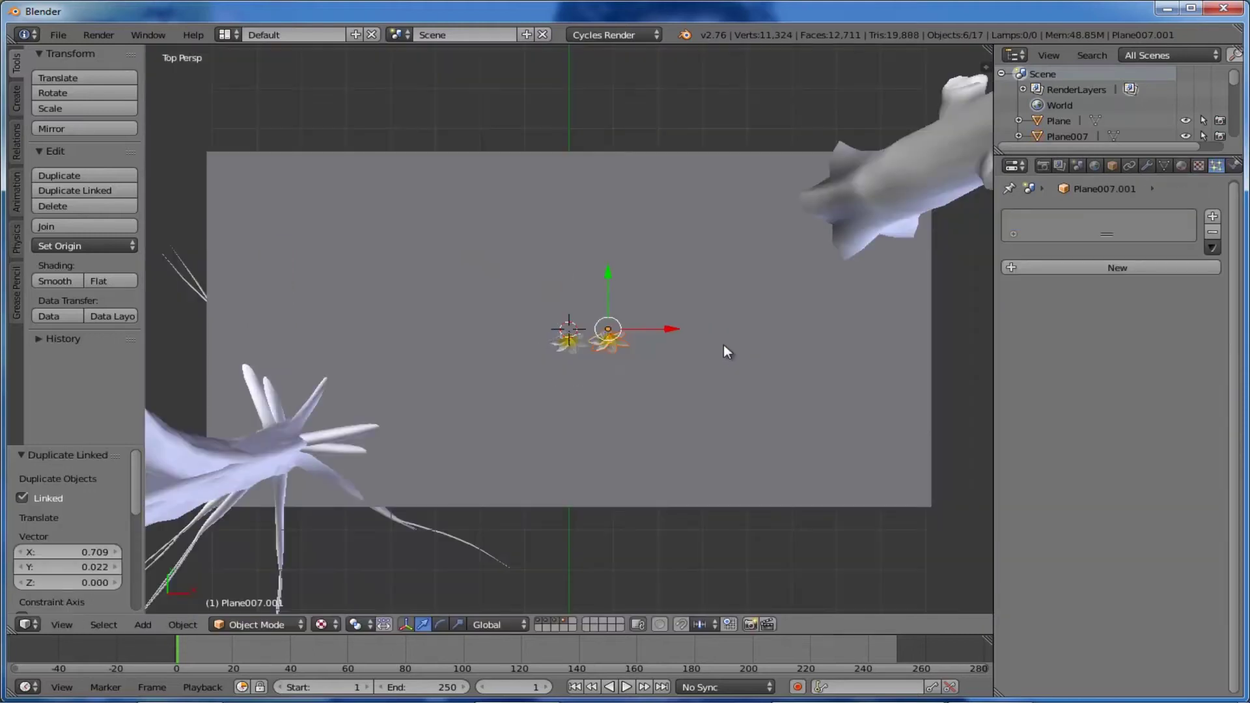
{"action": "key", "text": "alt+d"}
{"action": "left_click", "coordinate": [737, 325]}
{"action": "key", "text": "alt+d"}
{"action": "left_click", "coordinate": [756, 306]}
{"action": "key", "text": "alt+d"}
{"action": "left_click", "coordinate": [777, 284]}
{"action": "key", "text": "alt+d"}
{"action": "left_click", "coordinate": [863, 333]}
{"action": "key", "text": "alt+d"}
{"action": "left_click", "coordinate": [797, 416]}
{"action": "key", "text": "alt+d"}
{"action": "left_click", "coordinate": [887, 416]}
{"action": "key", "text": "alt+d"}
{"action": "left_click", "coordinate": [671, 437]}
{"action": "key", "text": "alt+d"}
{"action": "left_click", "coordinate": [329, 400]}
{"action": "key", "text": "alt+d"}
{"action": "left_click", "coordinate": [382, 551]}
{"action": "key", "text": "alt+d"}
{"action": "left_click", "coordinate": [956, 493]}
{"action": "key", "text": "alt+d"}
{"action": "left_click", "coordinate": [937, 578]}
{"action": "key", "text": "alt+d"}
{"action": "left_click", "coordinate": [662, 135]}
{"action": "scroll", "coordinate": [599, 272], "scroll_direction": "up", "scroll_amount": 1}
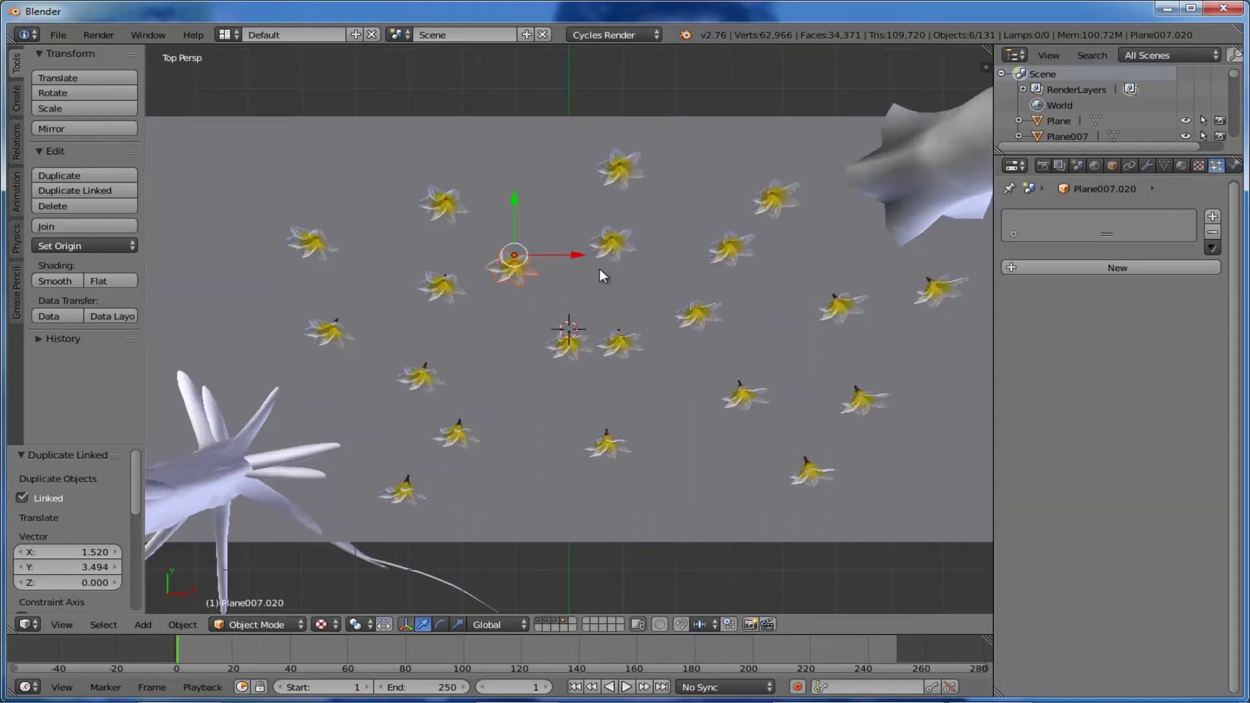
Rotate the last placed flower by about -54° and the flower behind it by about 137°
{"action": "key", "text": "r"}
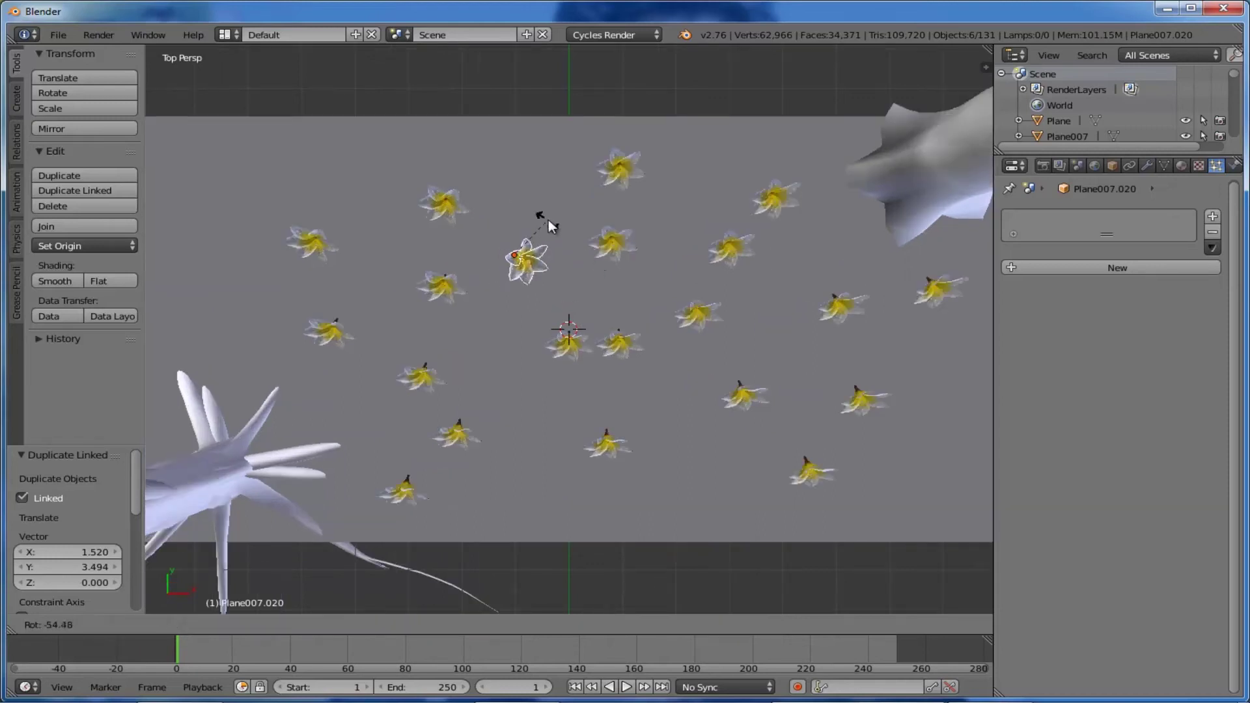
{"action": "left_click", "coordinate": [548, 221]}
{"action": "right_click", "coordinate": [451, 204]}
{"action": "scroll", "coordinate": [423, 160], "scroll_direction": "up", "scroll_amount": 3}
{"action": "key", "text": "r"}
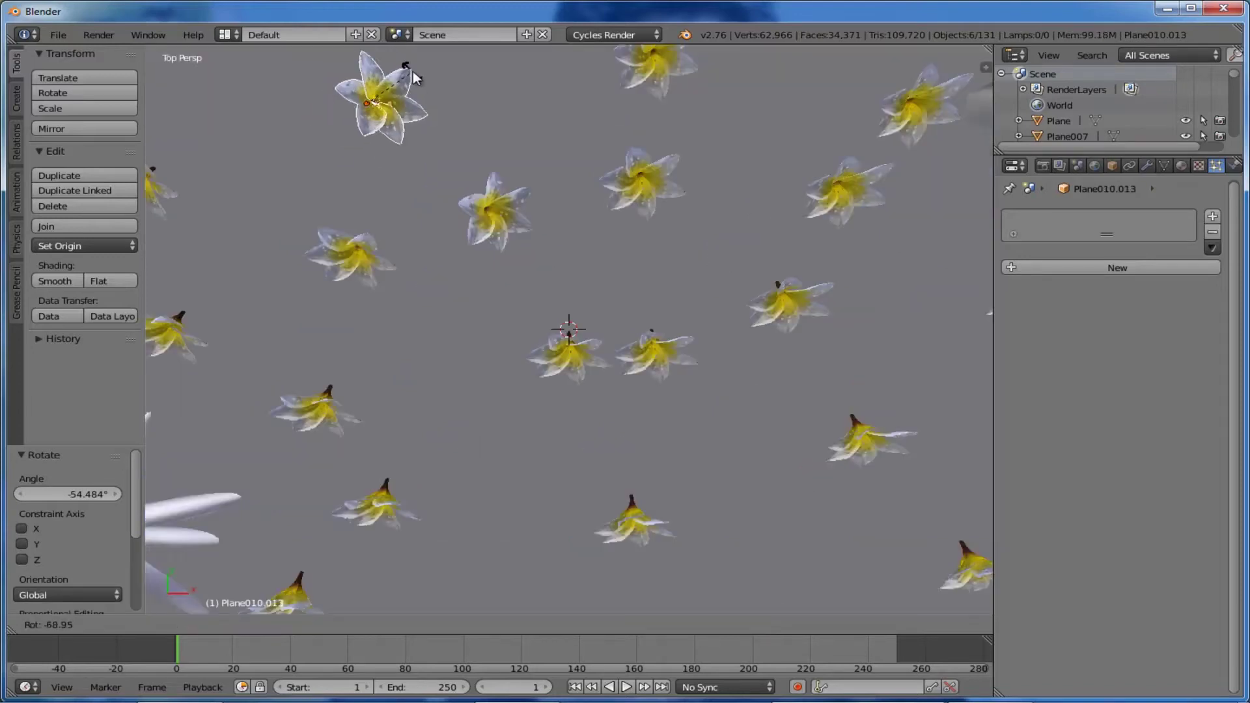
{"action": "left_click", "coordinate": [339, 153]}
Rotate and reposition the flower beside the first rotated one, and rotate the original flower at the plane's centre
{"action": "right_click", "coordinate": [384, 214]}
{"action": "key", "text": "r"}
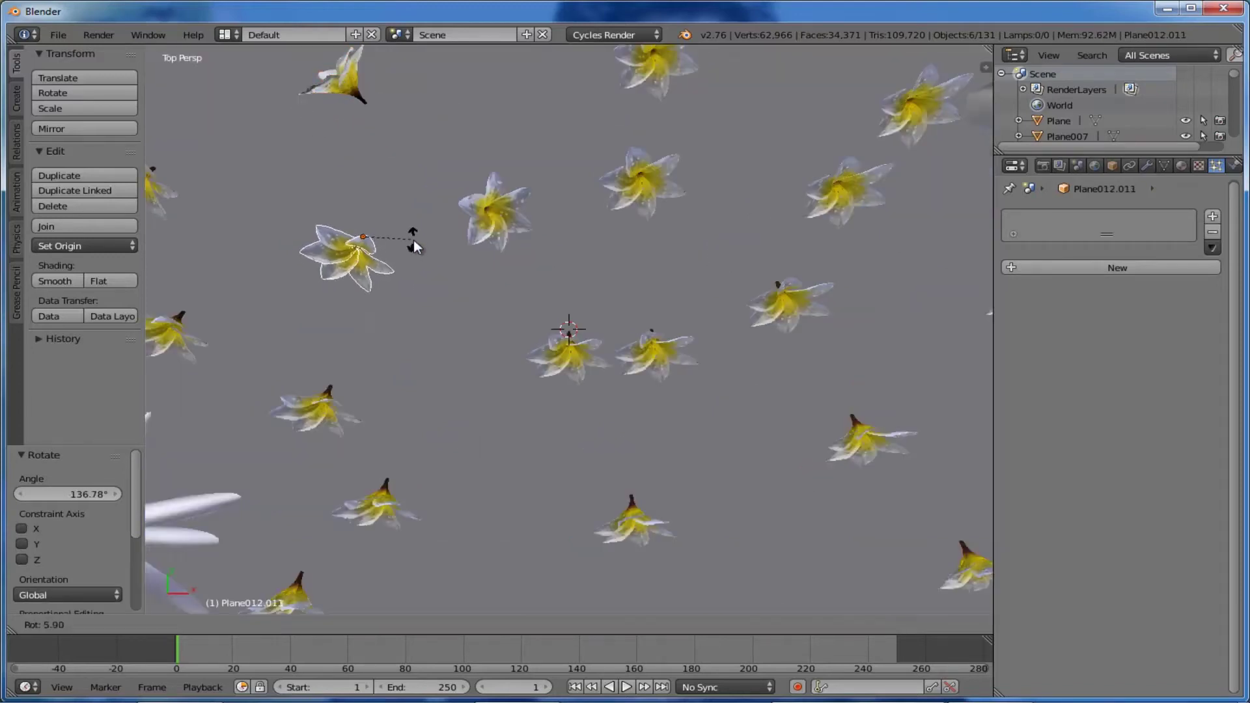
{"action": "left_click", "coordinate": [398, 151]}
{"action": "key", "text": "g"}
{"action": "left_click", "coordinate": [355, 235]}
{"action": "scroll", "coordinate": [544, 368], "scroll_direction": "up", "scroll_amount": 5}
{"action": "right_click", "coordinate": [544, 368]}
{"action": "key", "text": "r"}
{"action": "left_click", "coordinate": [491, 349]}
Rotate the flowers around the right of the plane's centre and the one behind them to different angles
{"action": "scroll", "coordinate": [491, 349], "scroll_direction": "down", "scroll_amount": 6}
{"action": "right_click", "coordinate": [690, 300]}
{"action": "right_click", "coordinate": [794, 295]}
{"action": "key", "text": "r"}
{"action": "left_click", "coordinate": [776, 303]}
{"action": "right_click", "coordinate": [649, 175]}
{"action": "key", "text": "r"}
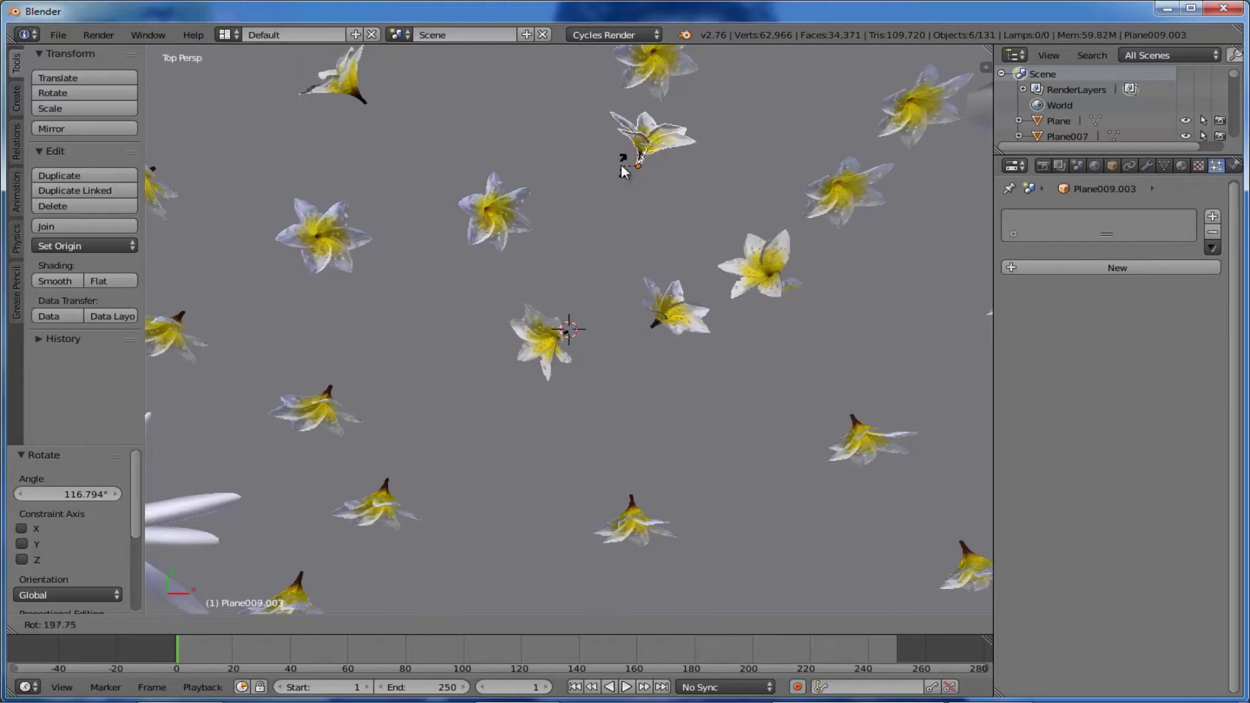
{"action": "left_click", "coordinate": [636, 172]}
Rotate a flower on the thick-trunk tree's side of the plane around the Z axis
{"action": "scroll", "coordinate": [638, 173], "scroll_direction": "down", "scroll_amount": 3}
{"action": "left_click", "coordinate": [801, 278]}
{"action": "right_click", "coordinate": [847, 301]}
{"action": "key", "text": "r"}
{"action": "key", "text": "z"}
{"action": "left_click", "coordinate": [849, 295]}
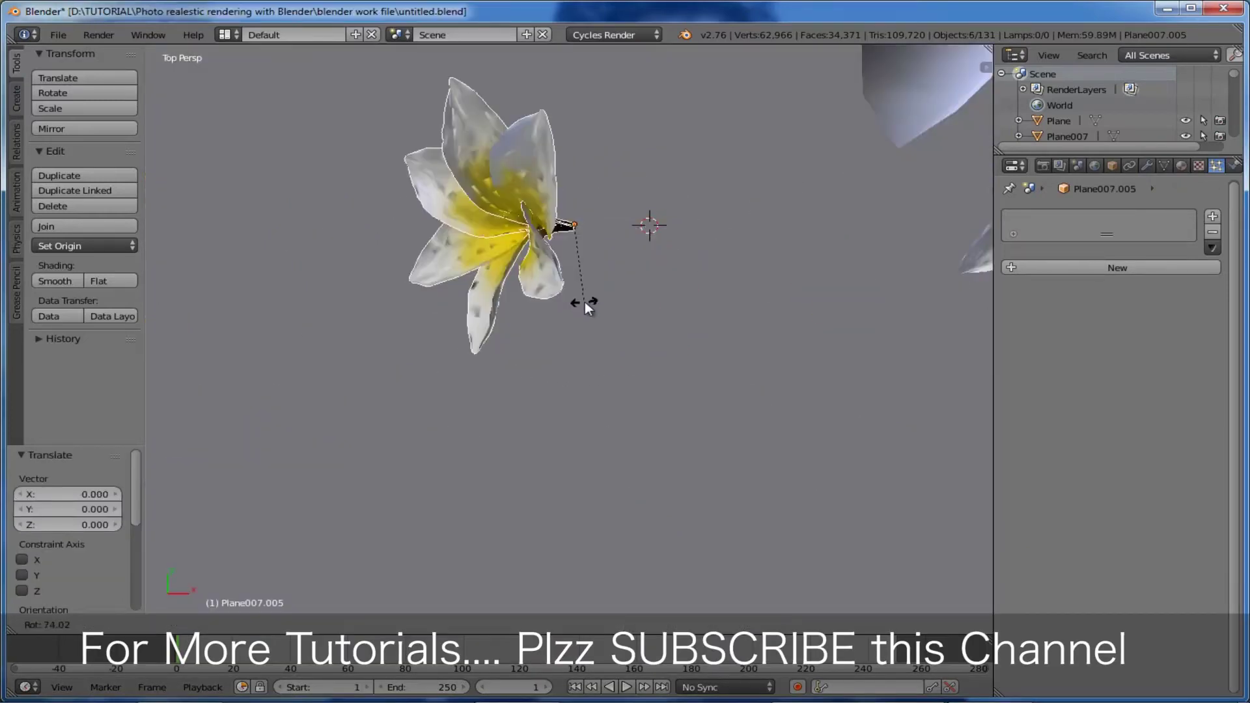
Rotate the flower nearest the branching tree's roots to face a different direction
{"action": "left_click", "coordinate": [553, 301]}
{"action": "scroll", "coordinate": [625, 299], "scroll_direction": "down", "scroll_amount": 6}
{"action": "middle_click_drag", "start_coordinate": [684, 296], "coordinate": [554, 285], "text": "shift"}
{"action": "scroll", "coordinate": [558, 196], "scroll_direction": "up", "scroll_amount": 6}
{"action": "right_click", "coordinate": [558, 165]}
{"action": "key", "text": "r"}
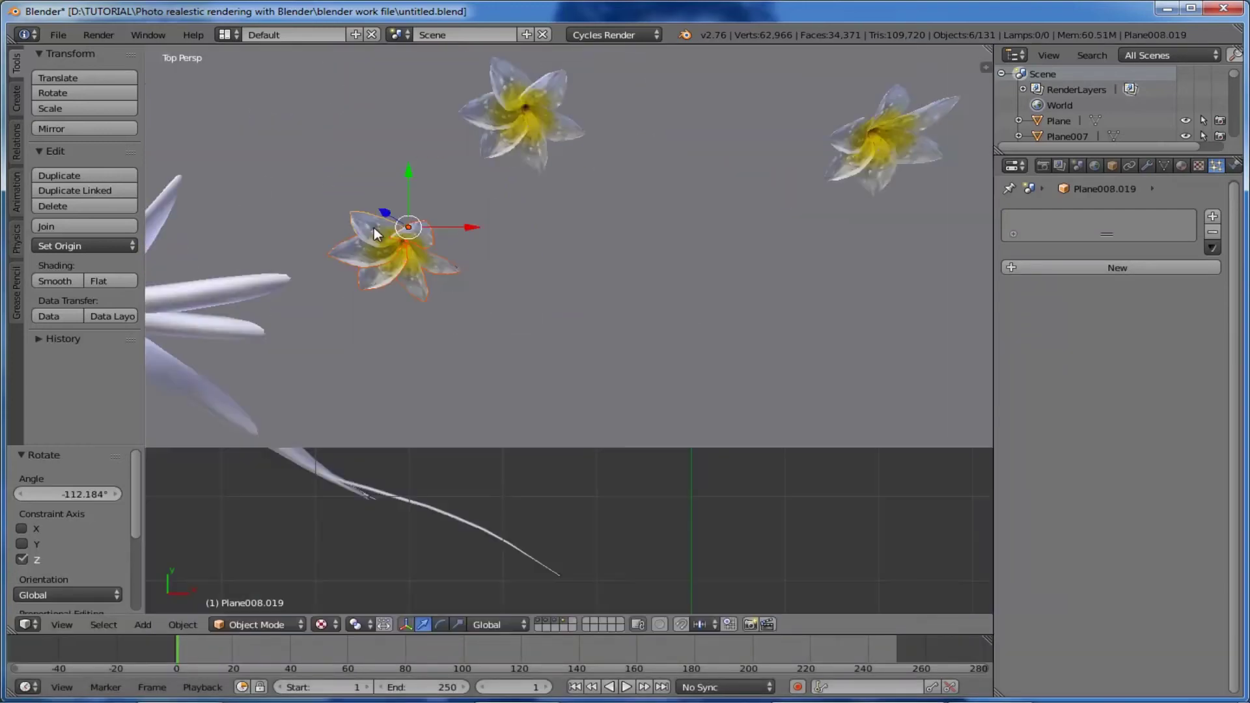
{"action": "key", "text": "r"}
{"action": "left_click", "coordinate": [389, 268]}
Rotate the next flower near the roots by about 39° and freely tumble the flower farther along the plane's front
{"action": "right_click", "coordinate": [532, 156]}
{"action": "key", "text": "r"}
{"action": "left_click", "coordinate": [519, 158]}
{"action": "right_click", "coordinate": [905, 161]}
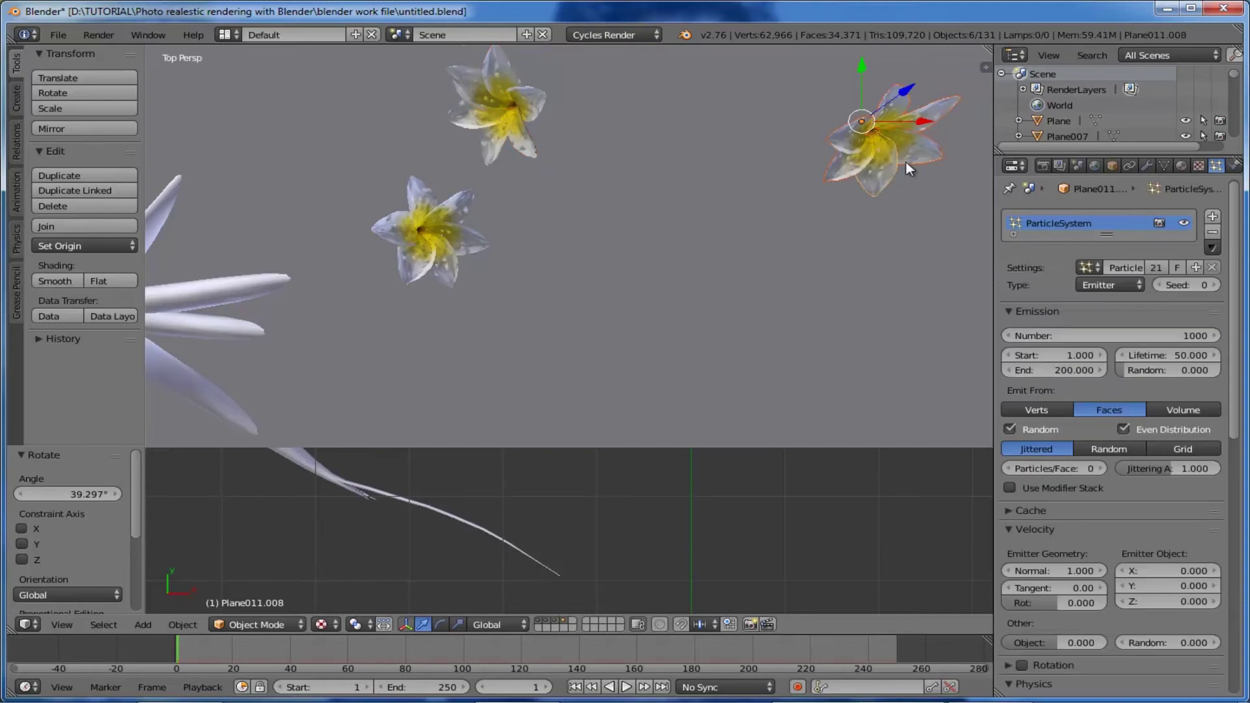
{"action": "key", "text": "r"}
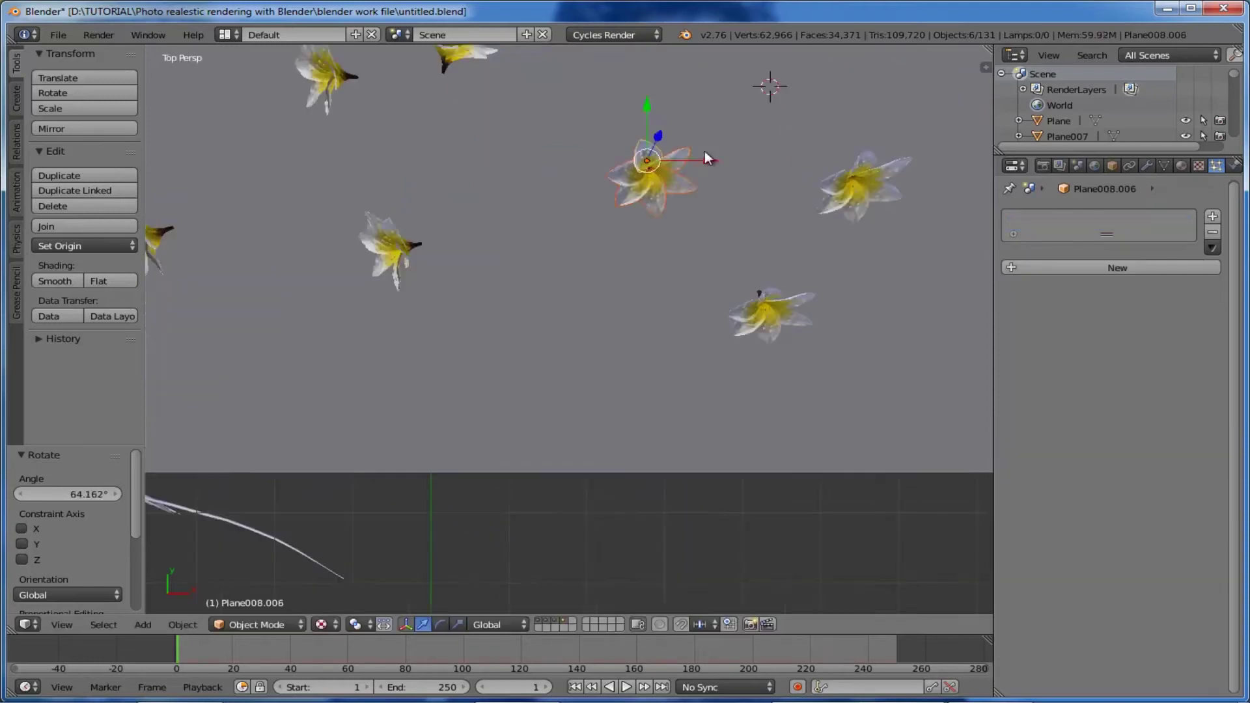
Rotate the flower at the plane's front right by about 97° and its neighbour by about -40°
{"action": "key", "text": "r"}
{"action": "left_click", "coordinate": [791, 250]}
{"action": "right_click", "coordinate": [807, 294]}
{"action": "key", "text": "r"}
{"action": "left_click", "coordinate": [750, 325]}
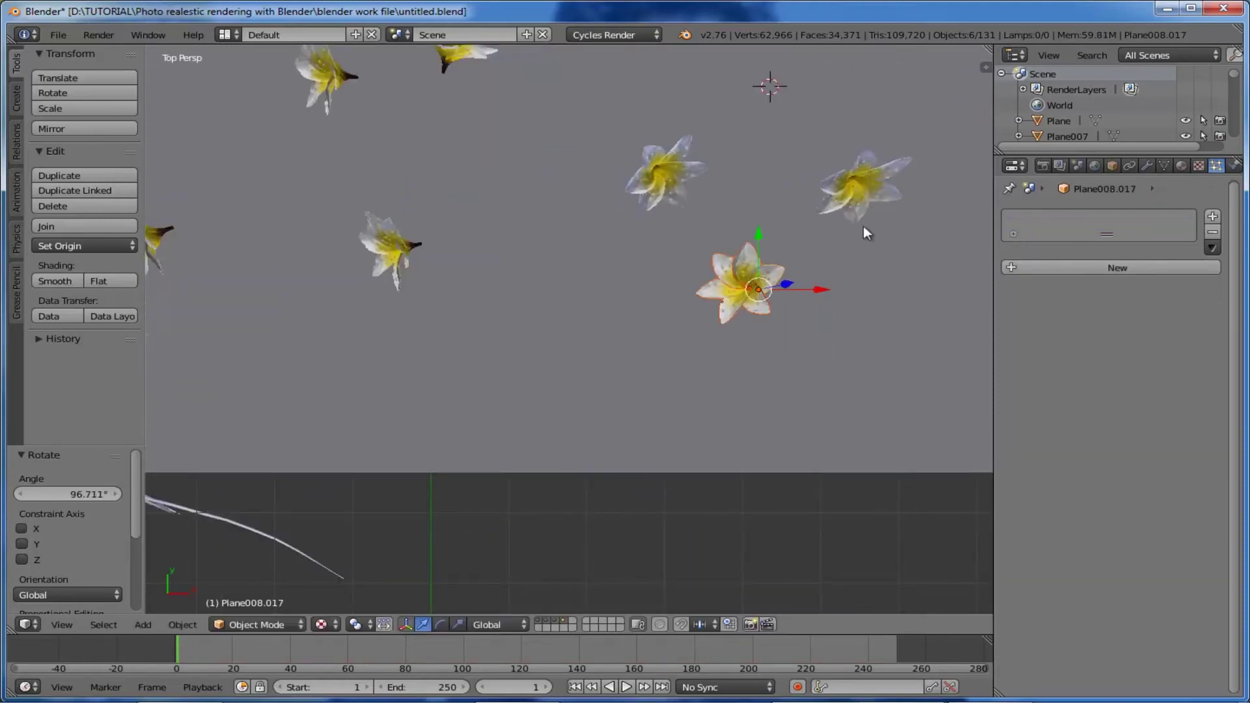
{"action": "right_click", "coordinate": [871, 177]}
{"action": "key", "text": "r"}
{"action": "left_click", "coordinate": [982, 88]}
{"action": "scroll", "coordinate": [662, 381], "scroll_direction": "down", "scroll_amount": 7}
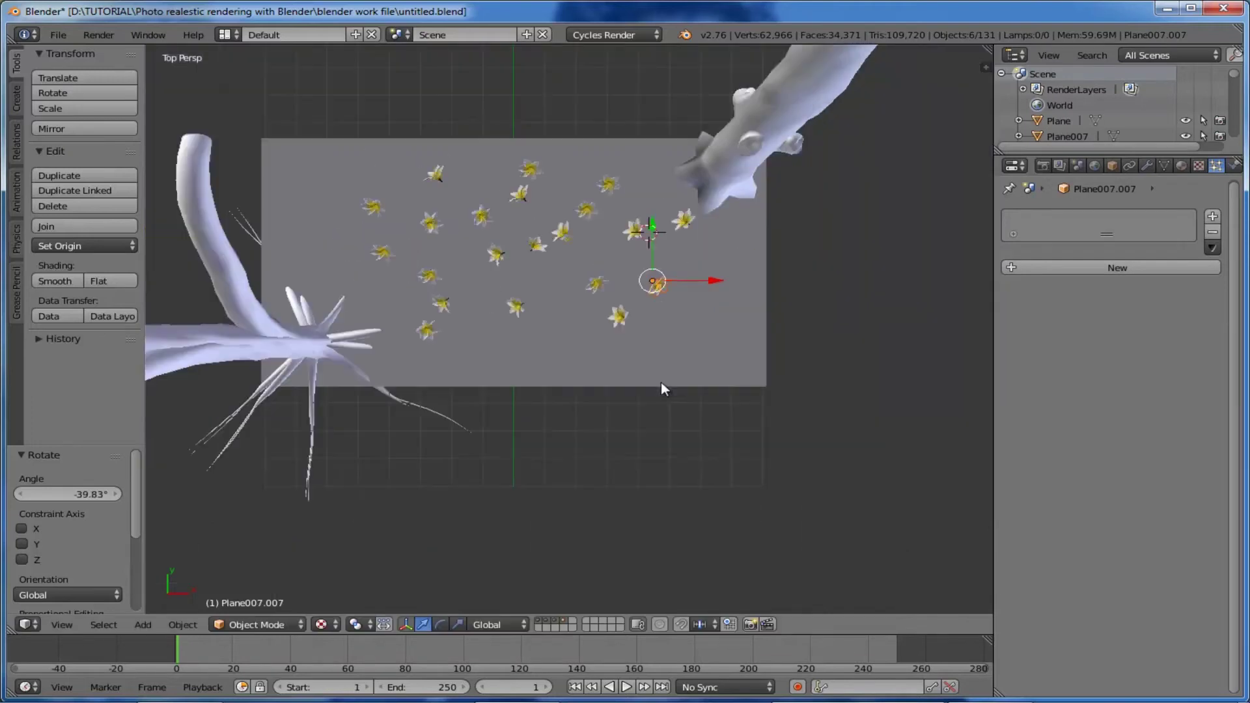
Select the scattered flowers and lower them by about 2.02 along the Z axis onto the ground plane
{"action": "middle_click_drag", "start_coordinate": [661, 384], "coordinate": [647, 310]}
{"action": "key", "text": "c"}
{"action": "left_click_drag", "start_coordinate": [931, 170], "coordinate": [579, 168]}
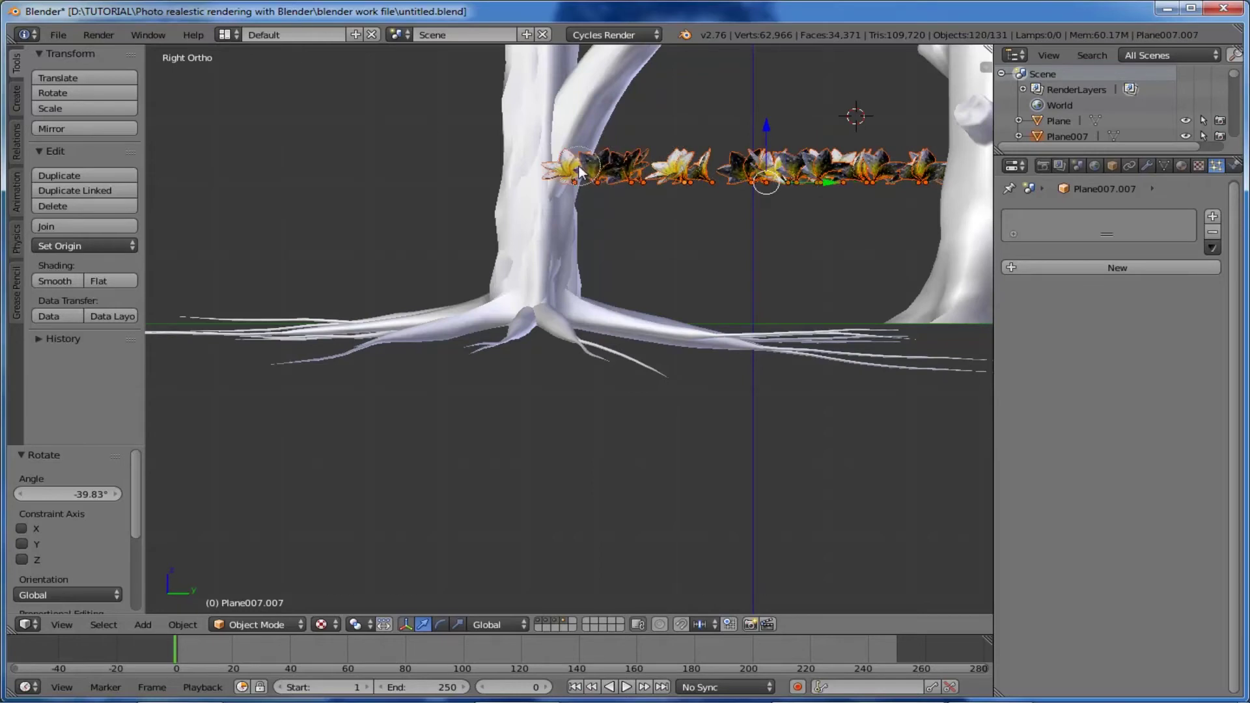
{"action": "key", "text": "g"}
{"action": "key", "text": "z"}
{"action": "left_click", "coordinate": [769, 260]}
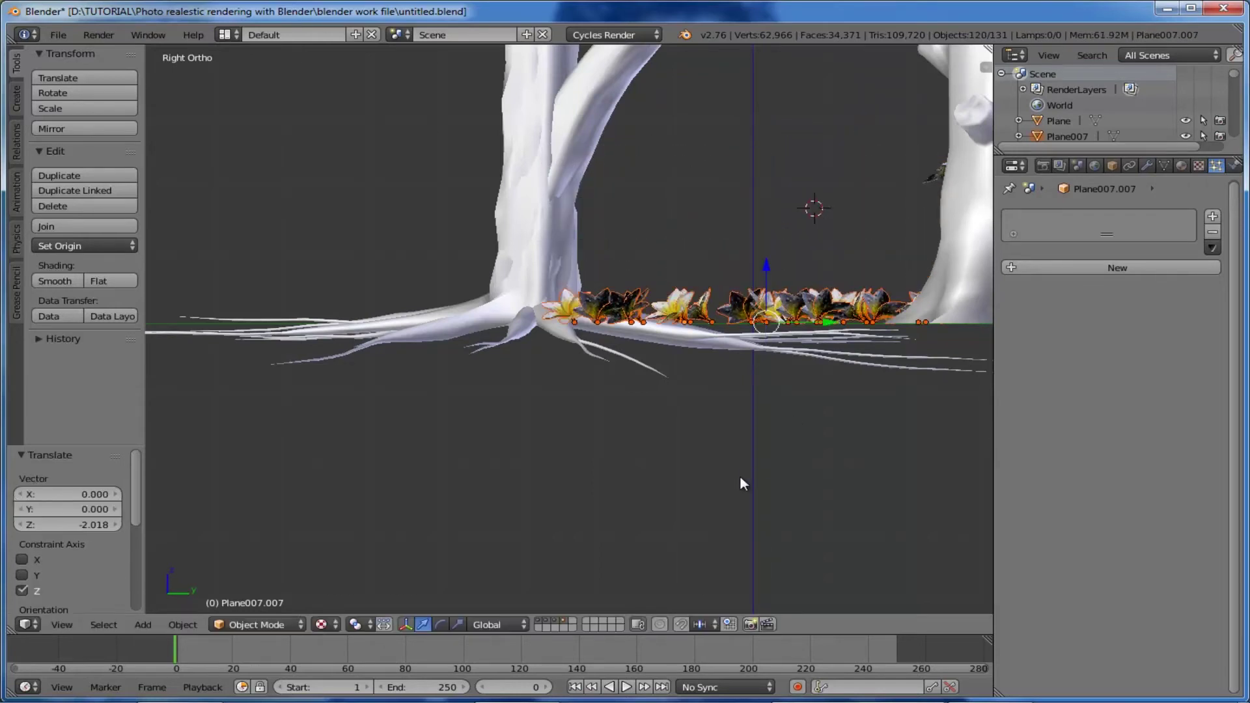
Lower the one remaining raised flower by about 1.98 along the Z axis to ground level
{"action": "key", "text": "KP_1"}
{"action": "right_click", "coordinate": [514, 210]}
{"action": "mouse_move", "coordinate": [516, 193]}
{"action": "left_mouse_down"}
{"action": "mouse_move", "coordinate": [513, 223]}
{"action": "mouse_move", "coordinate": [543, 200]}
{"action": "mouse_move", "coordinate": [510, 213]}
{"action": "left_mouse_up"}
{"action": "right_click", "coordinate": [511, 213]}
{"action": "key", "text": "KP_3"}
{"action": "key", "text": "g"}
{"action": "key", "text": "z"}
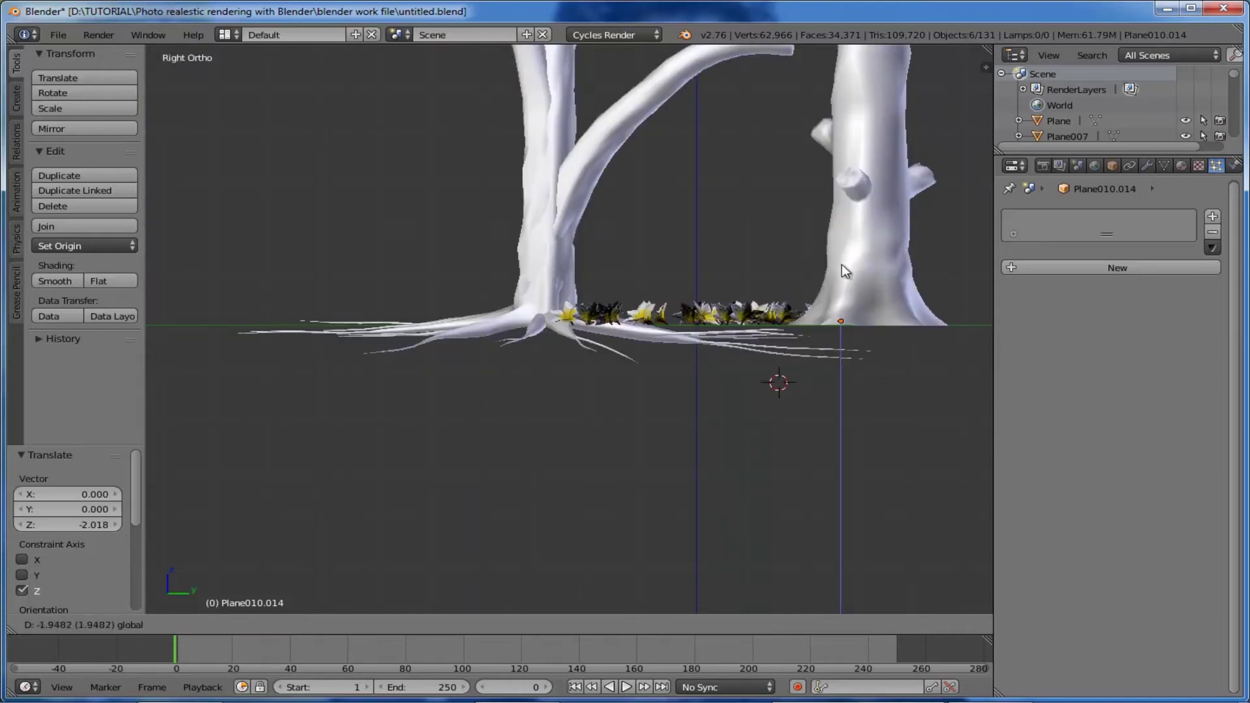
{"action": "left_click", "coordinate": [844, 273]}
{"action": "left_click", "coordinate": [745, 226]}
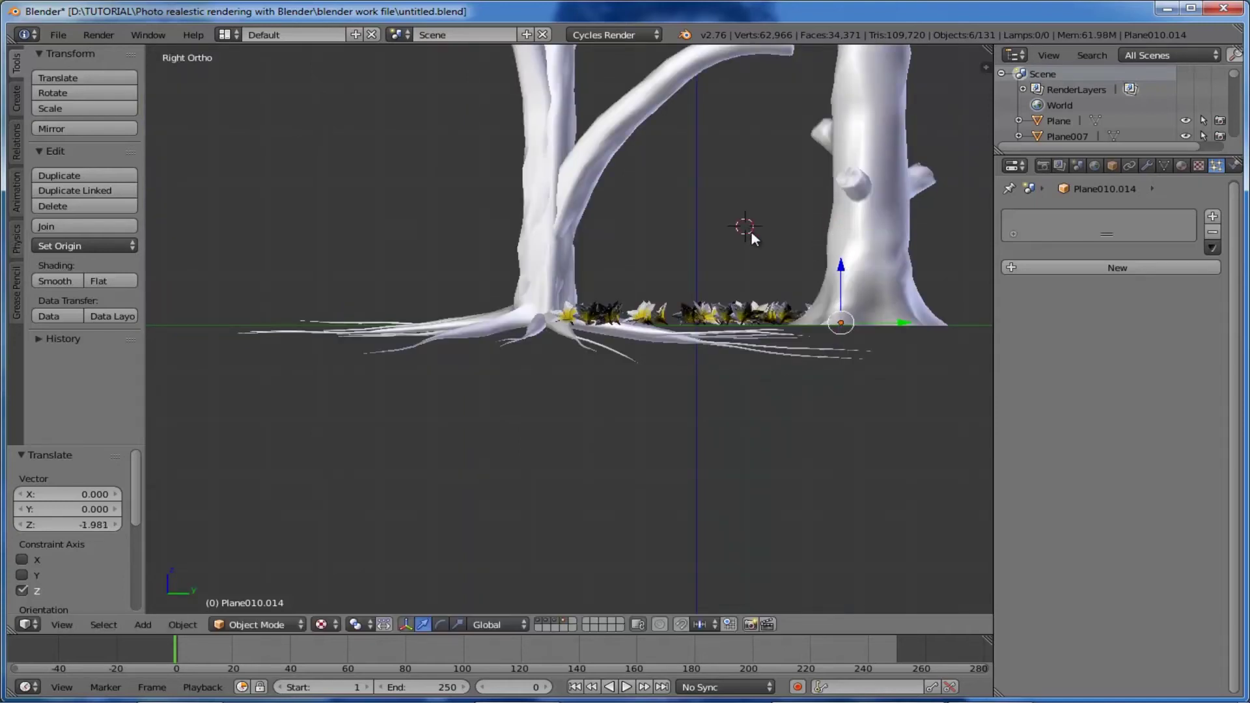
Add a camera to the scene from the front orthographic view
{"action": "key", "text": "KP_5"}
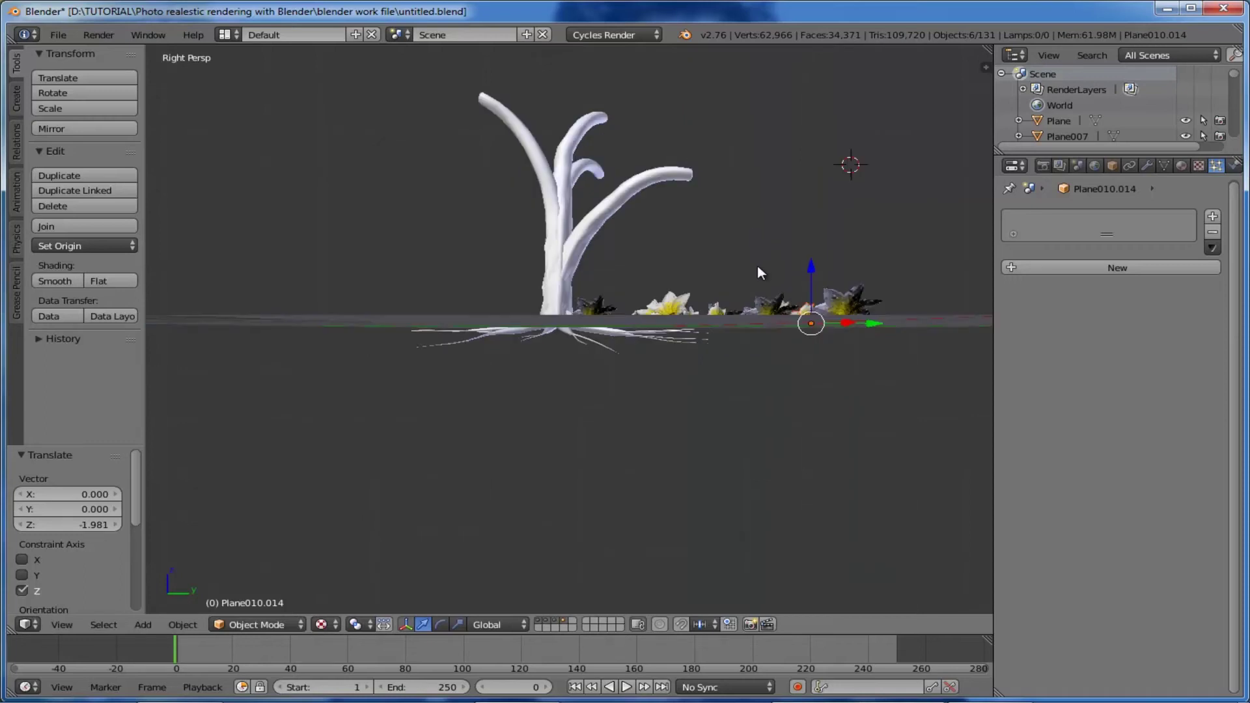
{"action": "key", "text": "KP_5"}
{"action": "key", "text": "KP_1"}
{"action": "key", "text": "shift+a"}
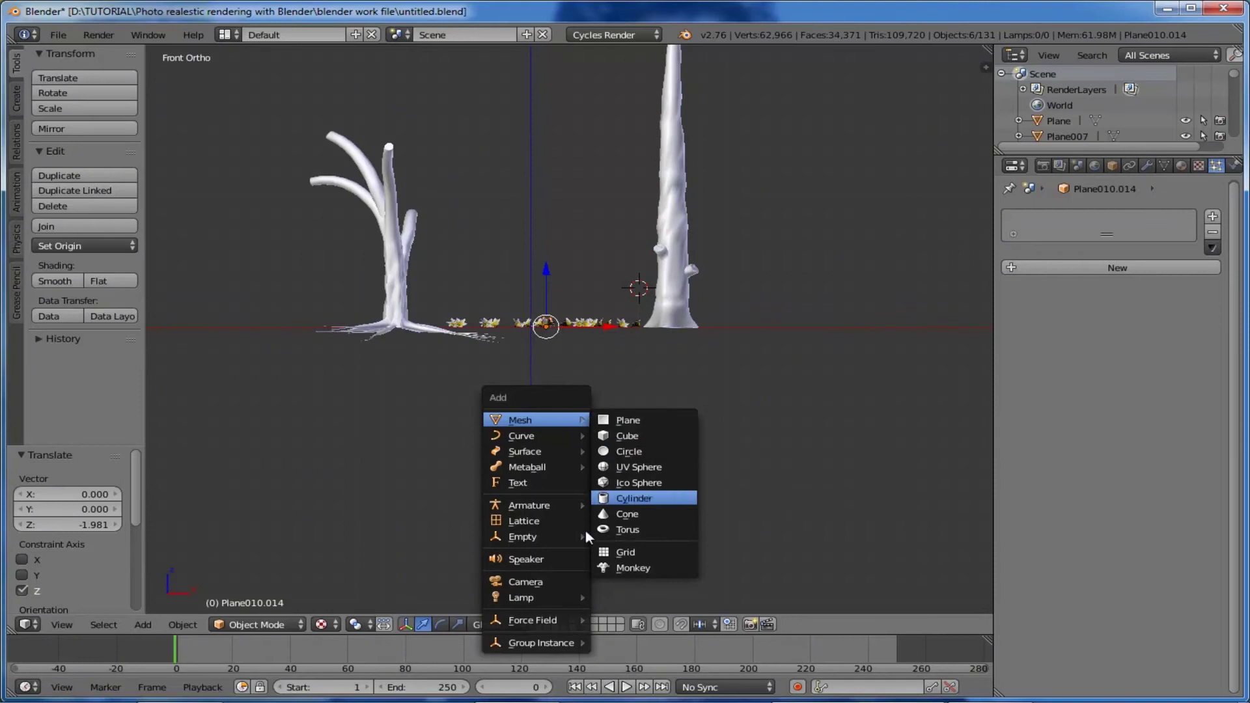
{"action": "left_click", "coordinate": [548, 580]}
Position the camera centrally in front of the ground plane, at about X -0.01 and Y -11.38, and look through it
{"action": "key", "text": "KP_7"}
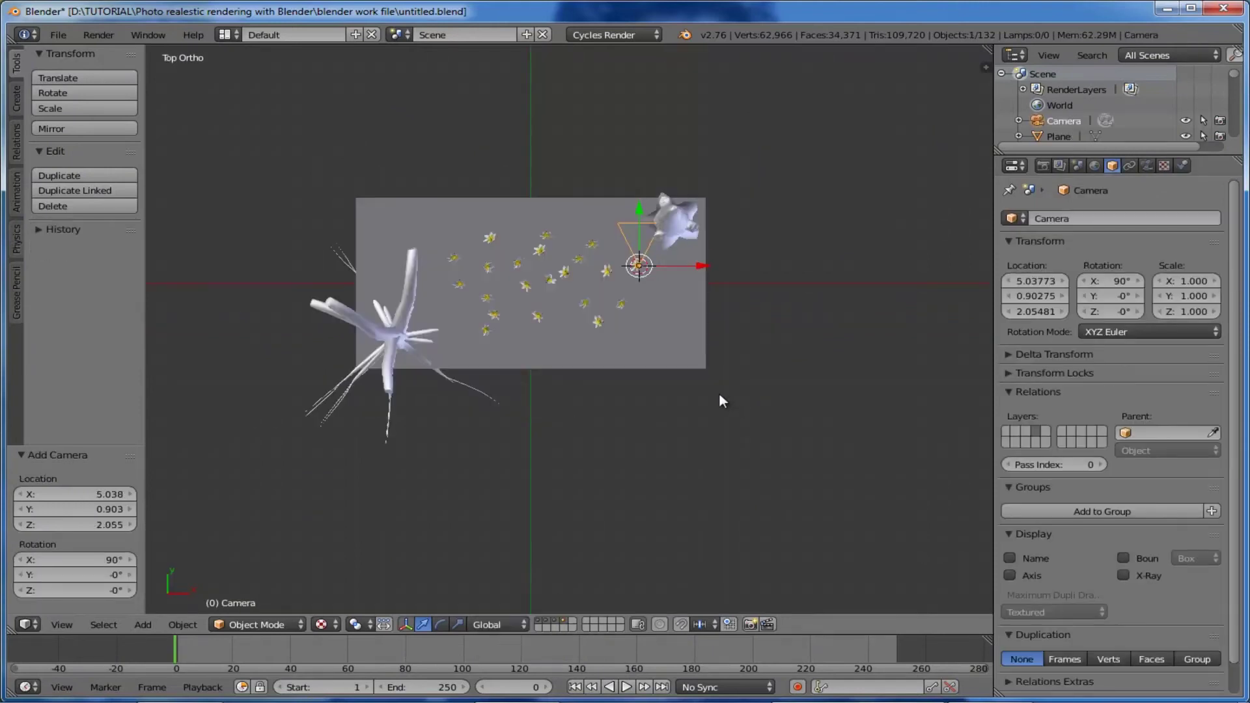
{"action": "left_click_drag", "start_coordinate": [638, 212], "coordinate": [644, 454]}
{"action": "left_click_drag", "start_coordinate": [700, 503], "coordinate": [592, 506]}
{"action": "key", "text": "KP_0"}
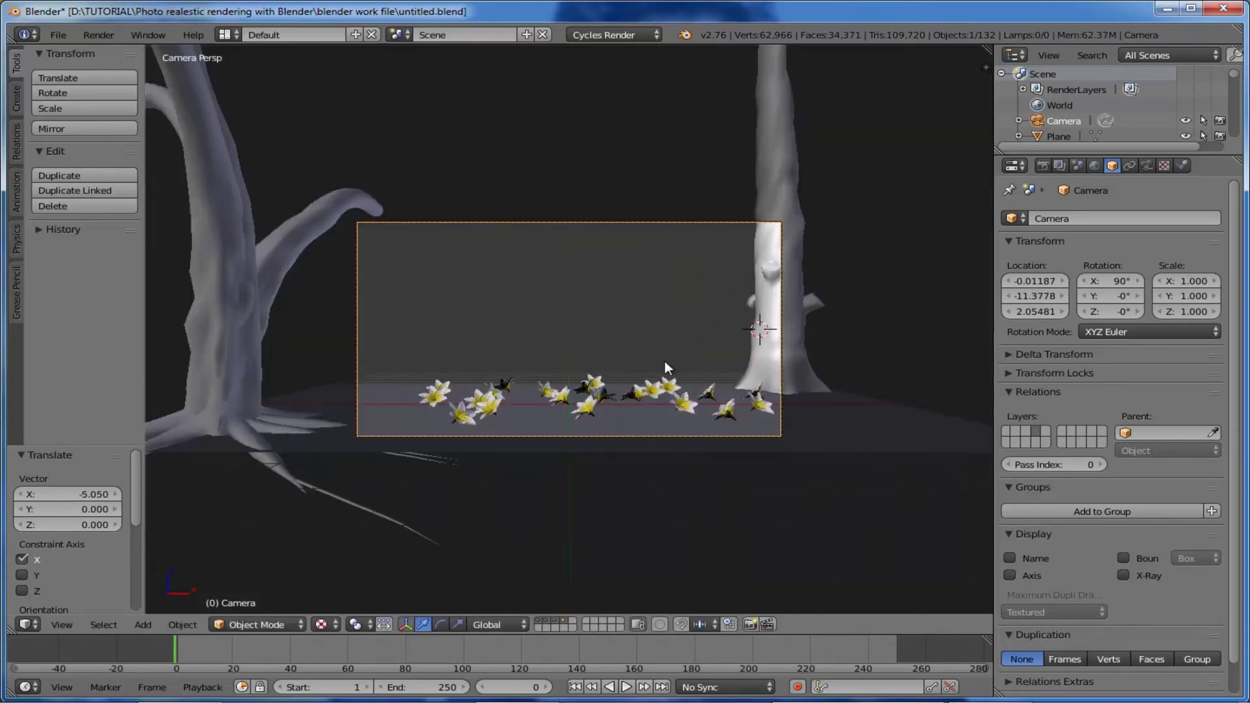
Trackball-rotate the camera by about 15.5° to look upward and lower it by about 2.24 along Z
{"action": "key", "text": "r"}
{"action": "key", "text": "r"}
{"action": "left_click", "coordinate": [578, 336]}
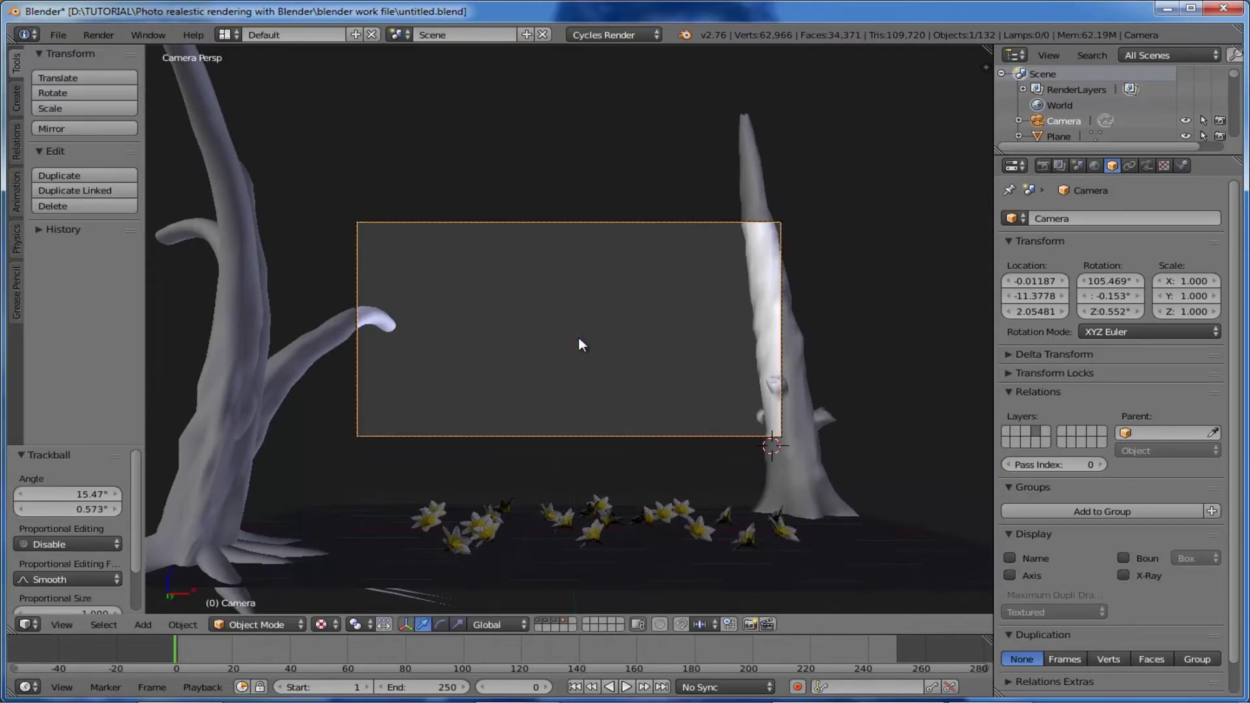
{"action": "key", "text": "g"}
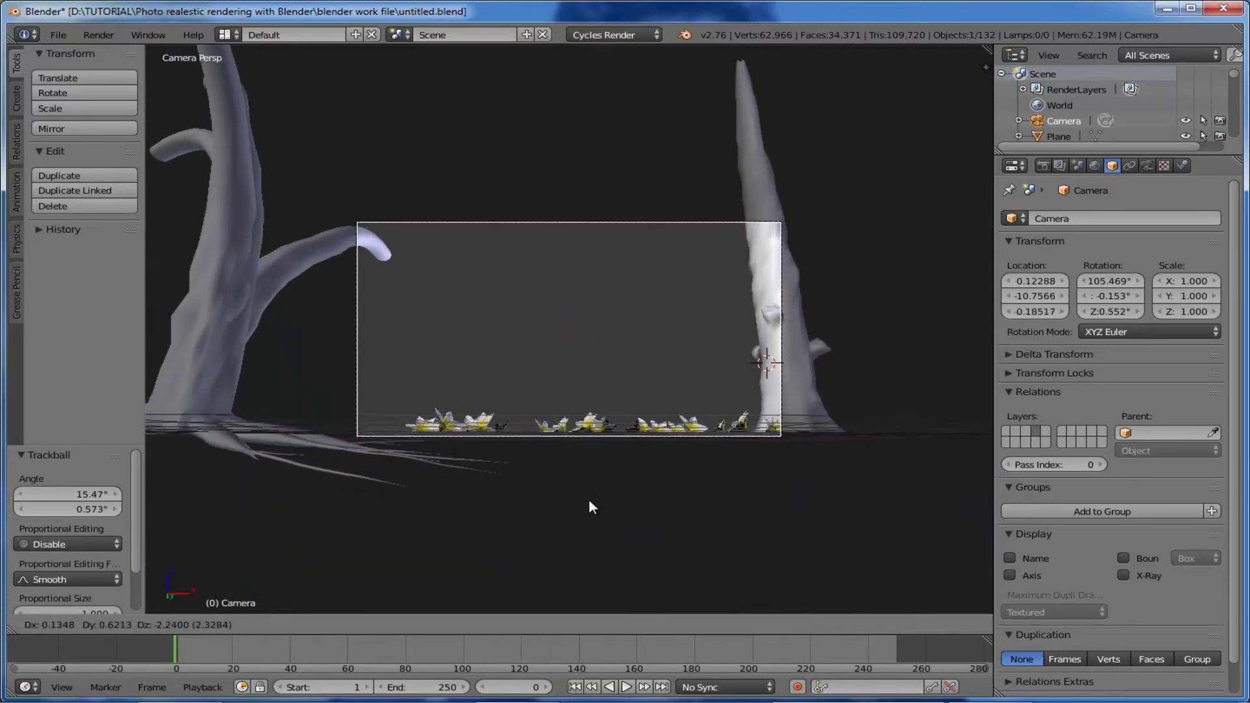
{"action": "left_click", "coordinate": [591, 507]}
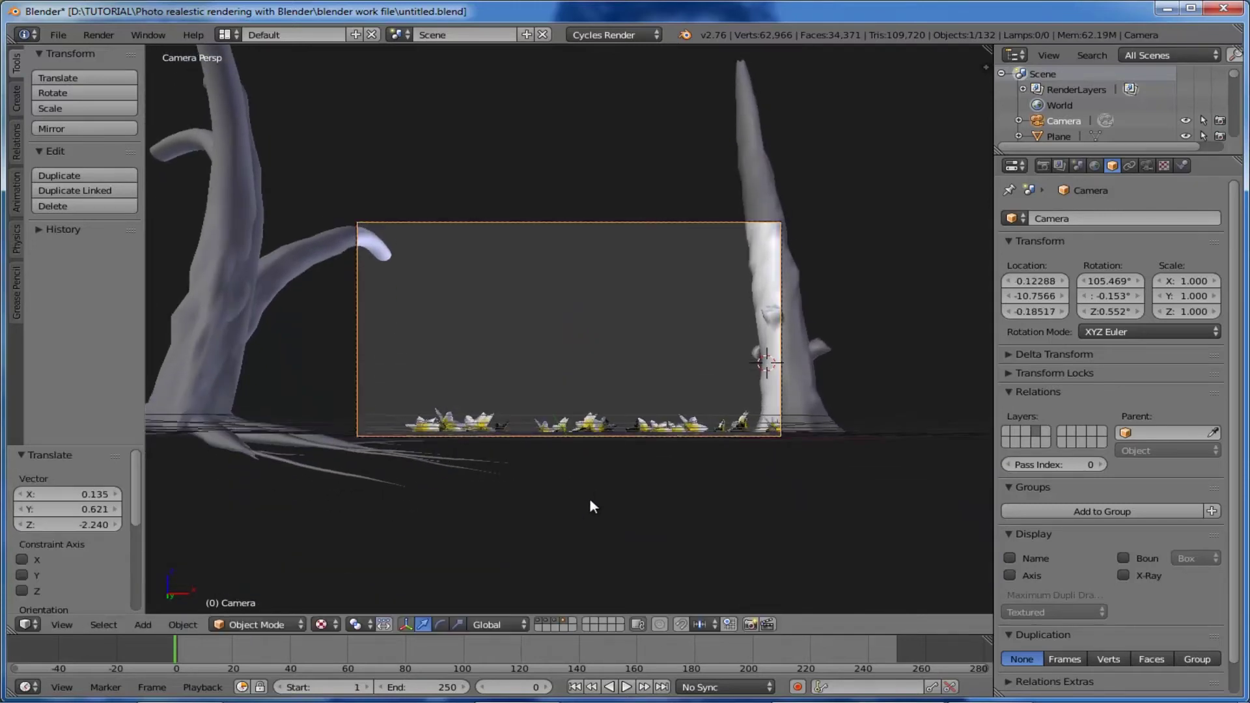
Trackball-rotate the camera by about -9.2° and raise it by about 1.25 along Z
{"action": "key", "text": "r"}
{"action": "key", "text": "r"}
{"action": "left_click", "coordinate": [591, 487]}
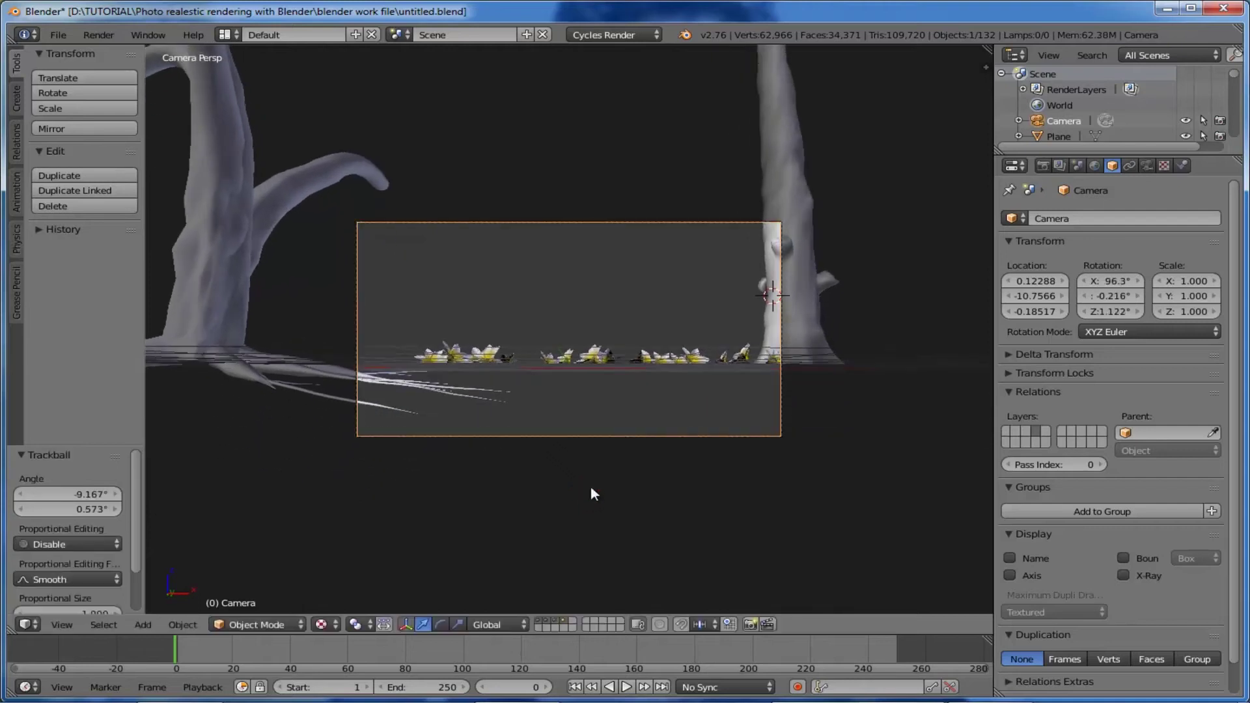
{"action": "key", "text": "g"}
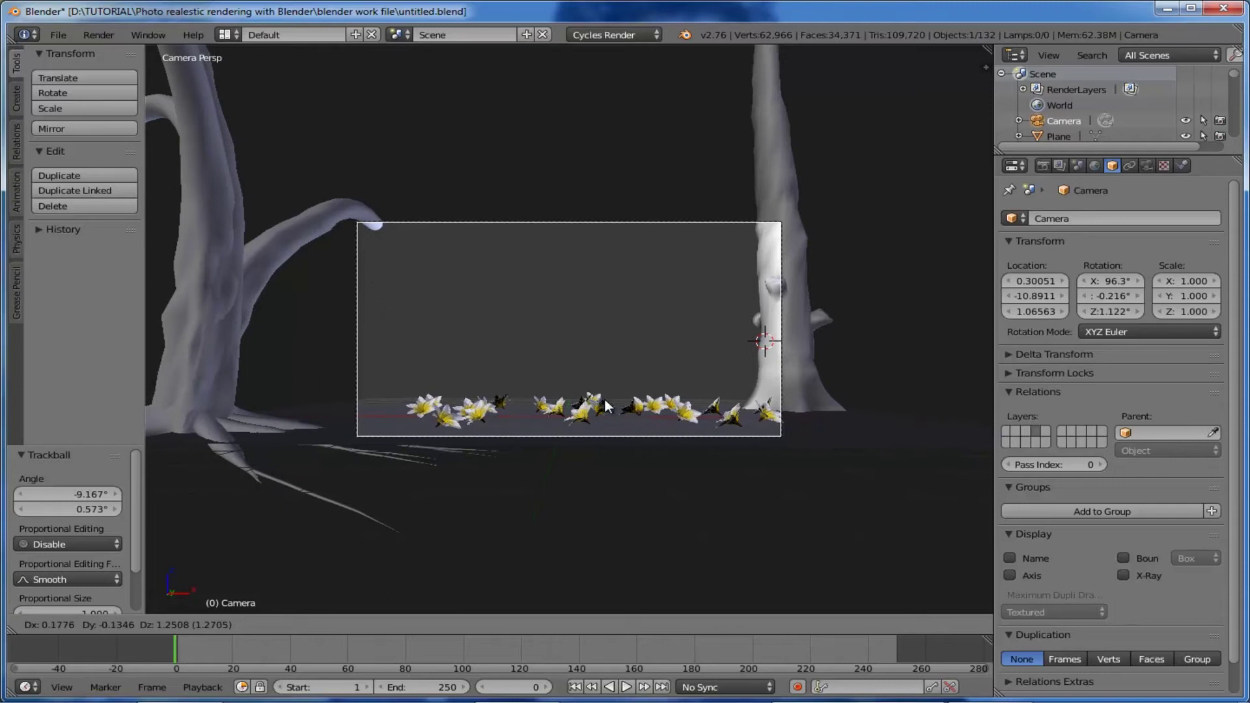
{"action": "left_click", "coordinate": [604, 397]}
Move the thick-trunk tree by about -1.33 along X and bring the branching tree into the camera frame
{"action": "right_click", "coordinate": [804, 347]}
{"action": "key", "text": "g"}
{"action": "key", "text": "x"}
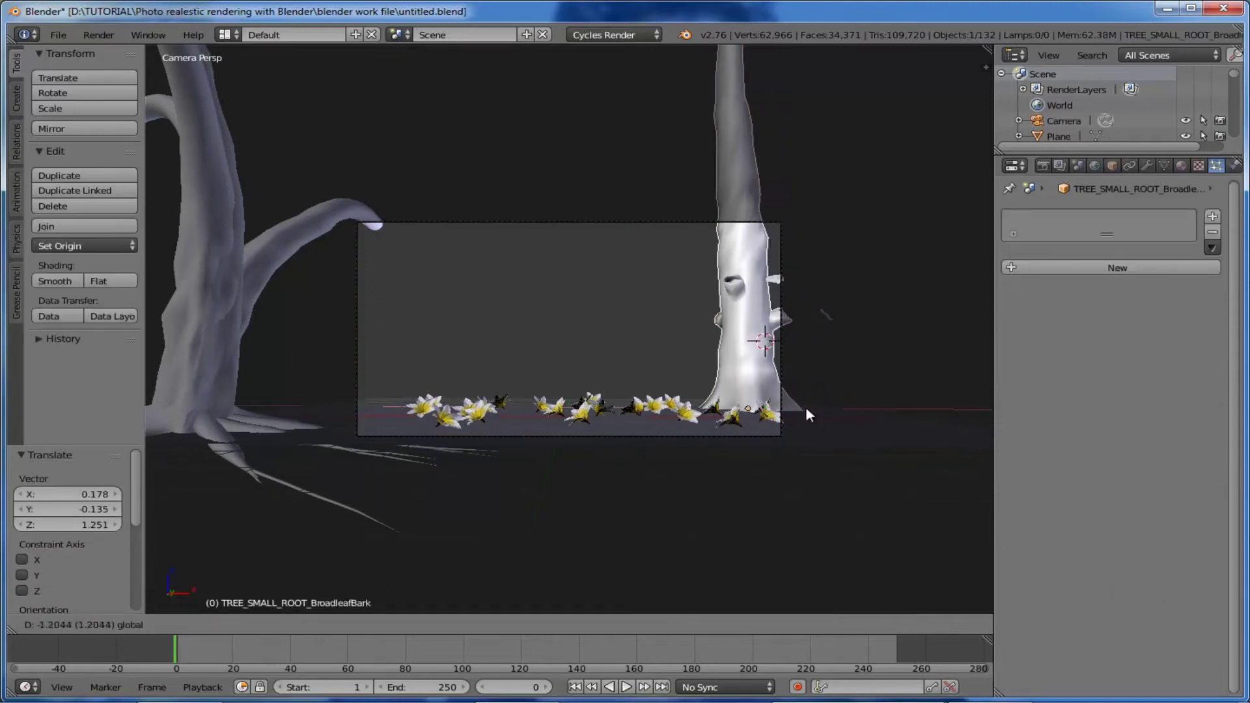
{"action": "left_click", "coordinate": [736, 417]}
{"action": "right_click", "coordinate": [202, 377]}
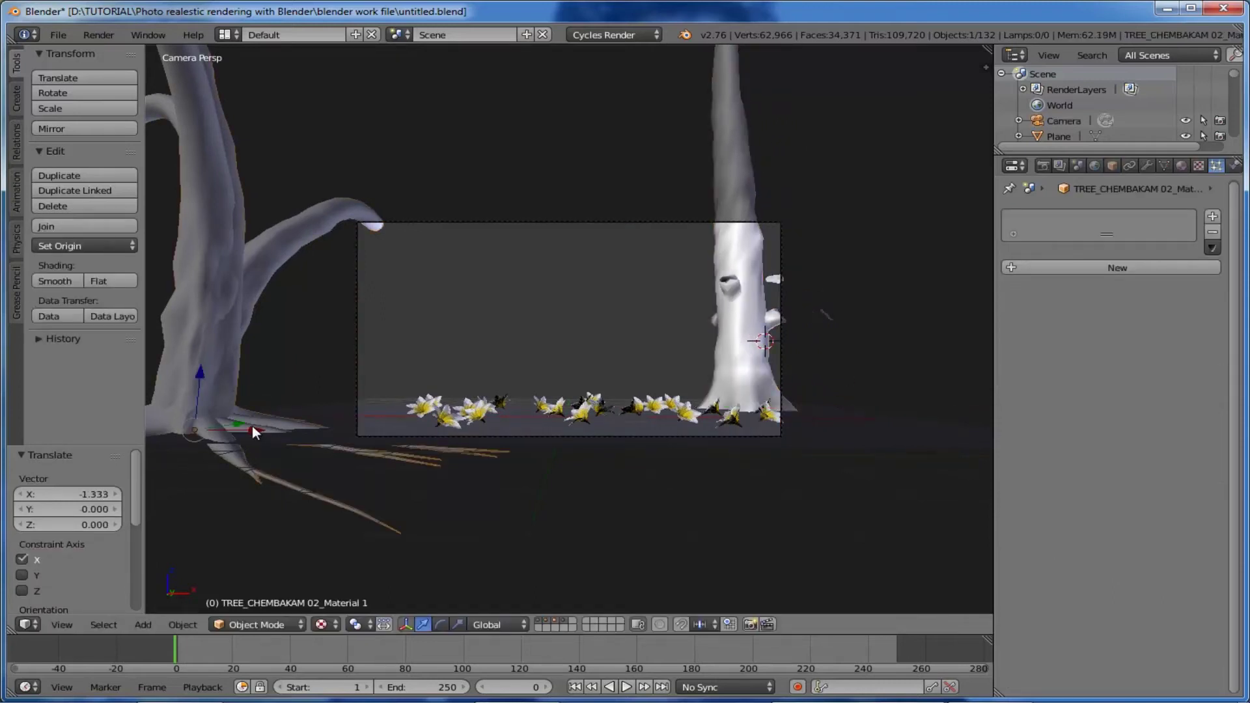
{"action": "key", "text": "g"}
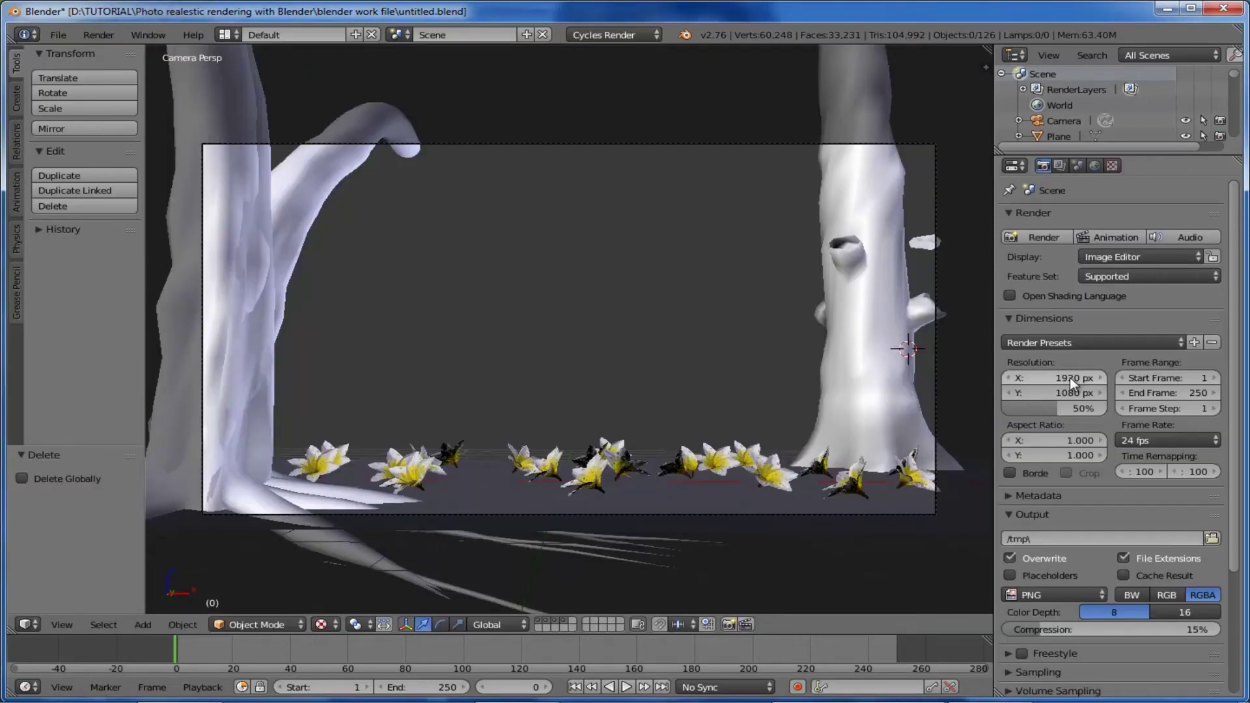
Set the render resolution to 5760 px in X and 2286 px in Y
{"action": "left_click", "coordinate": [1069, 377]}
{"action": "key", "text": "BackSpace"}
{"action": "type", "text": "5760"}
{"action": "key", "text": "Return"}
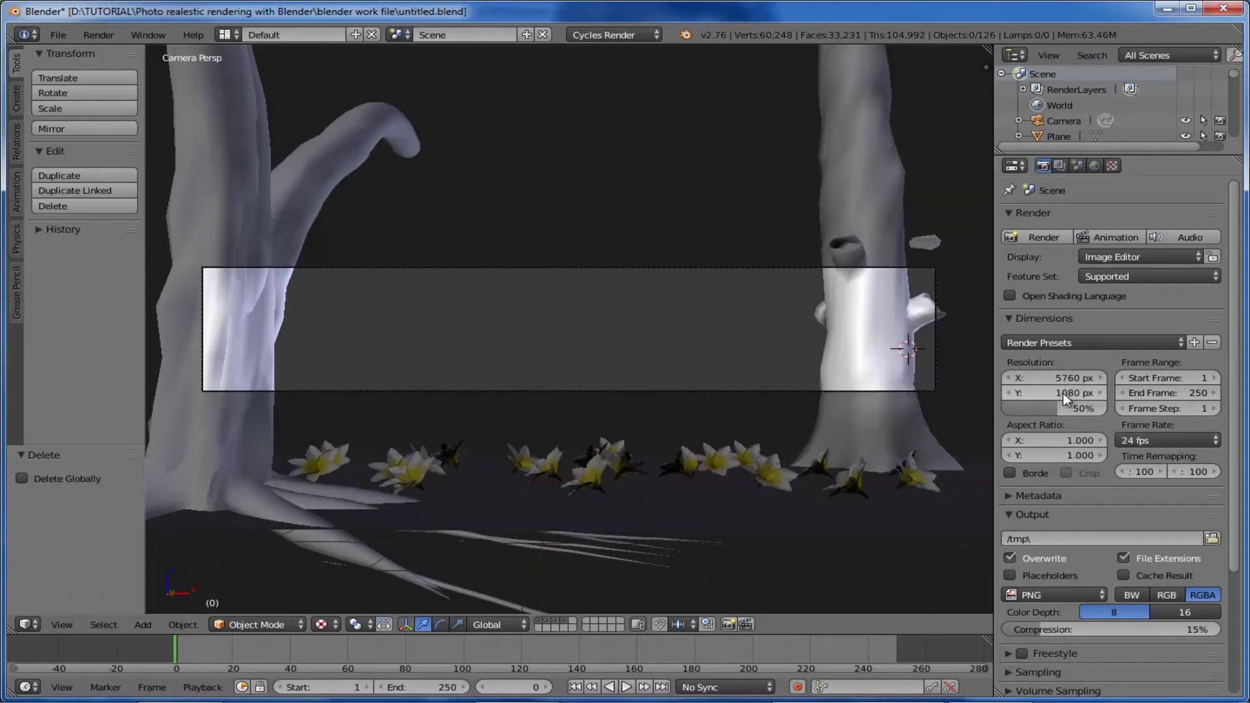
{"action": "left_click", "coordinate": [1093, 388]}
{"action": "key", "text": "BackSpace"}
{"action": "type", "text": "2286"}
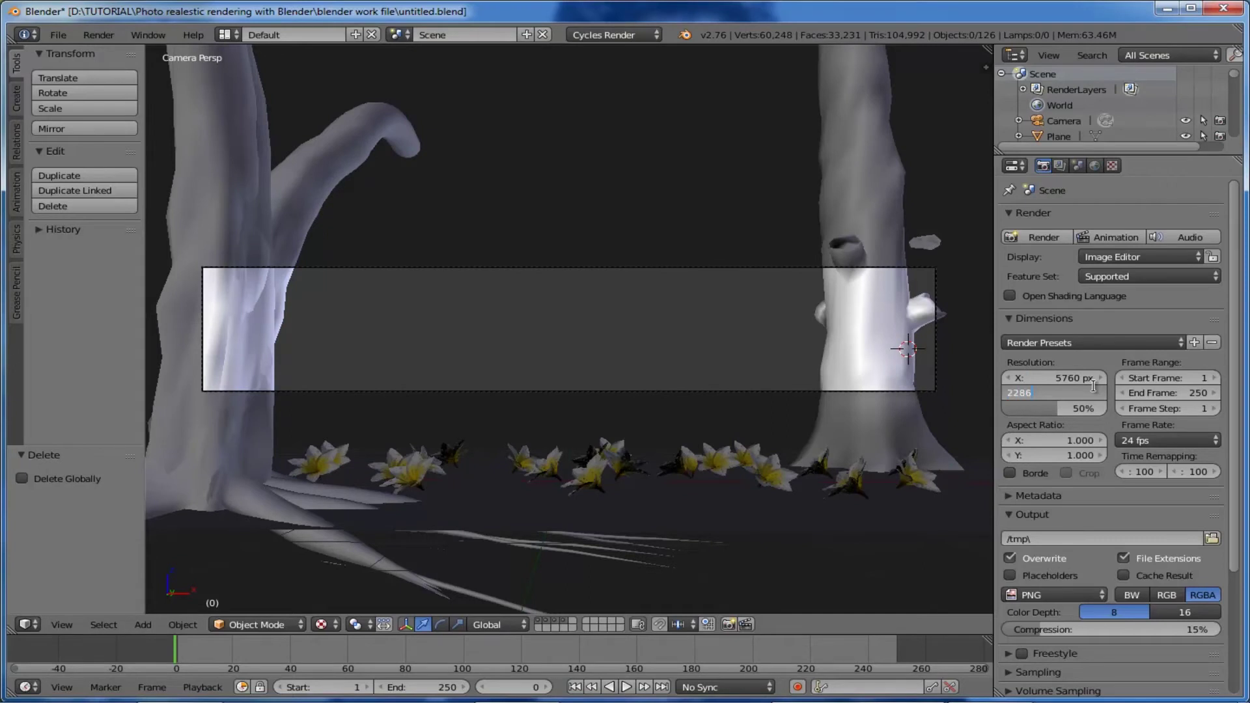
{"action": "key", "text": "Return"}
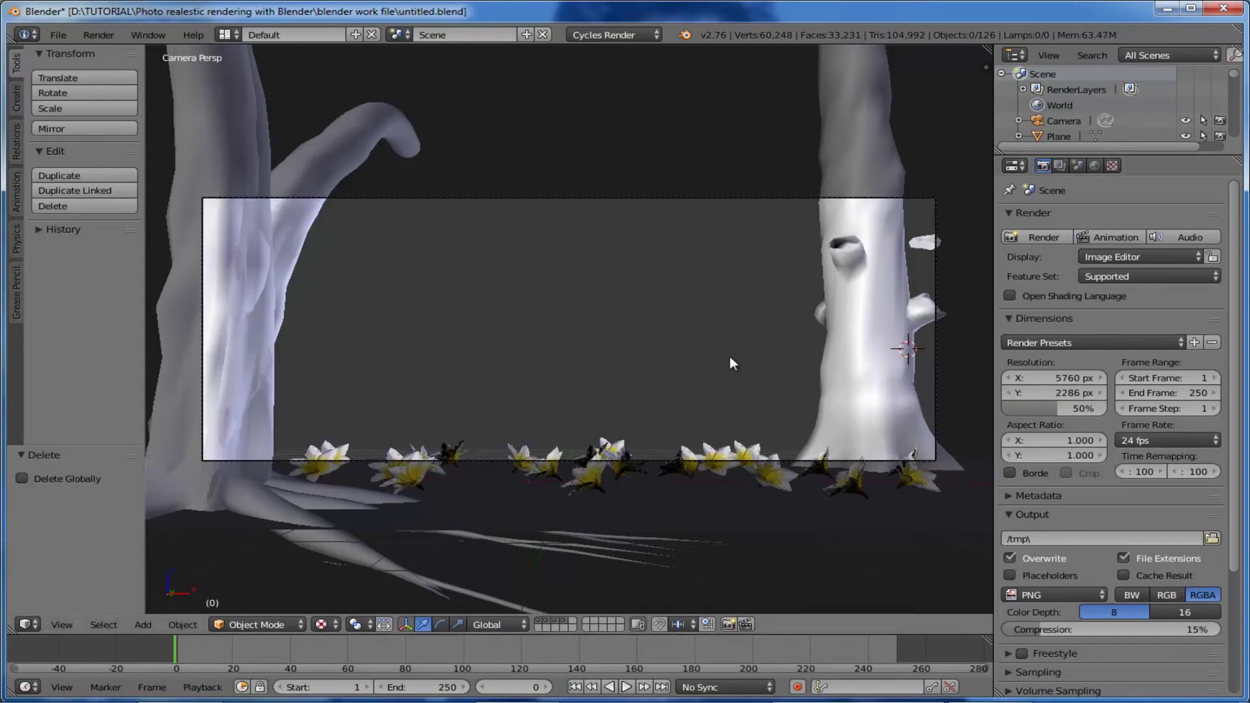
Lower the camera by about 0.61 along Z so the flowers sit within the wider frame
{"action": "right_click", "coordinate": [753, 197]}
{"action": "key", "text": "g"}
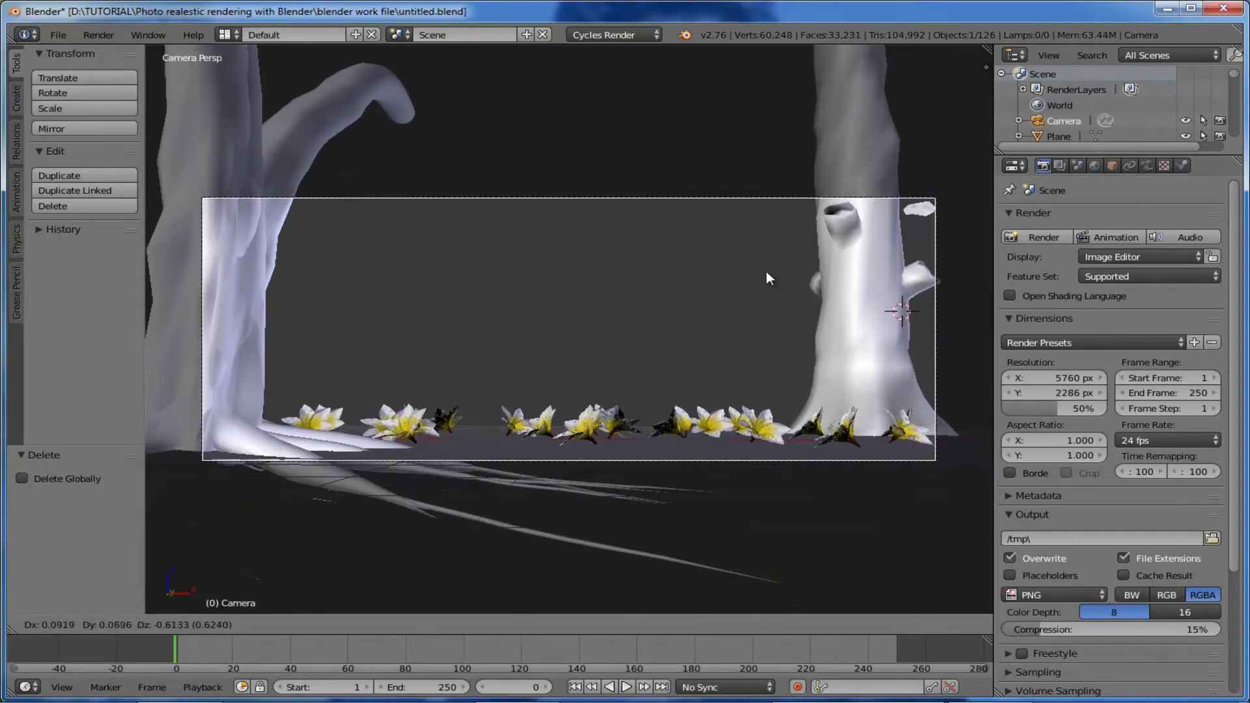
{"action": "left_click", "coordinate": [766, 270]}
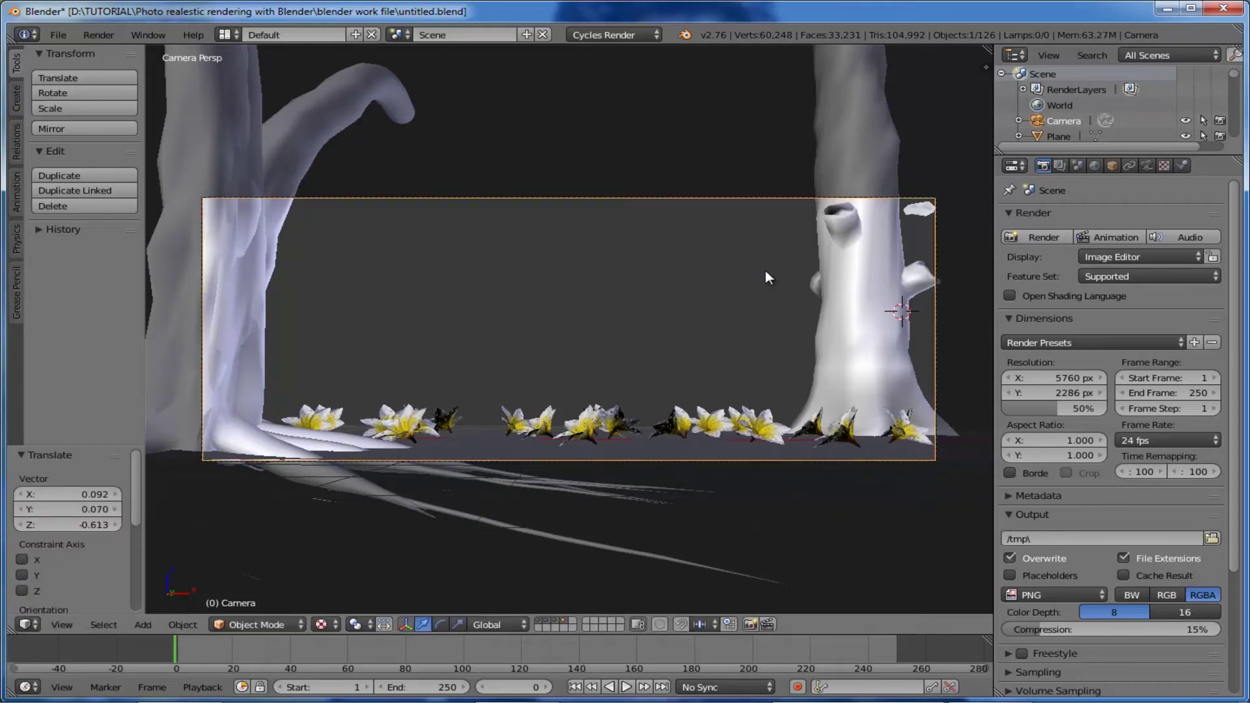
Trackball-rotate the camera by about -2.3° and -1.1°, and raise it by about 0.25 along Z
{"action": "key", "text": "r"}
{"action": "key", "text": "r"}
{"action": "left_click", "coordinate": [760, 272]}
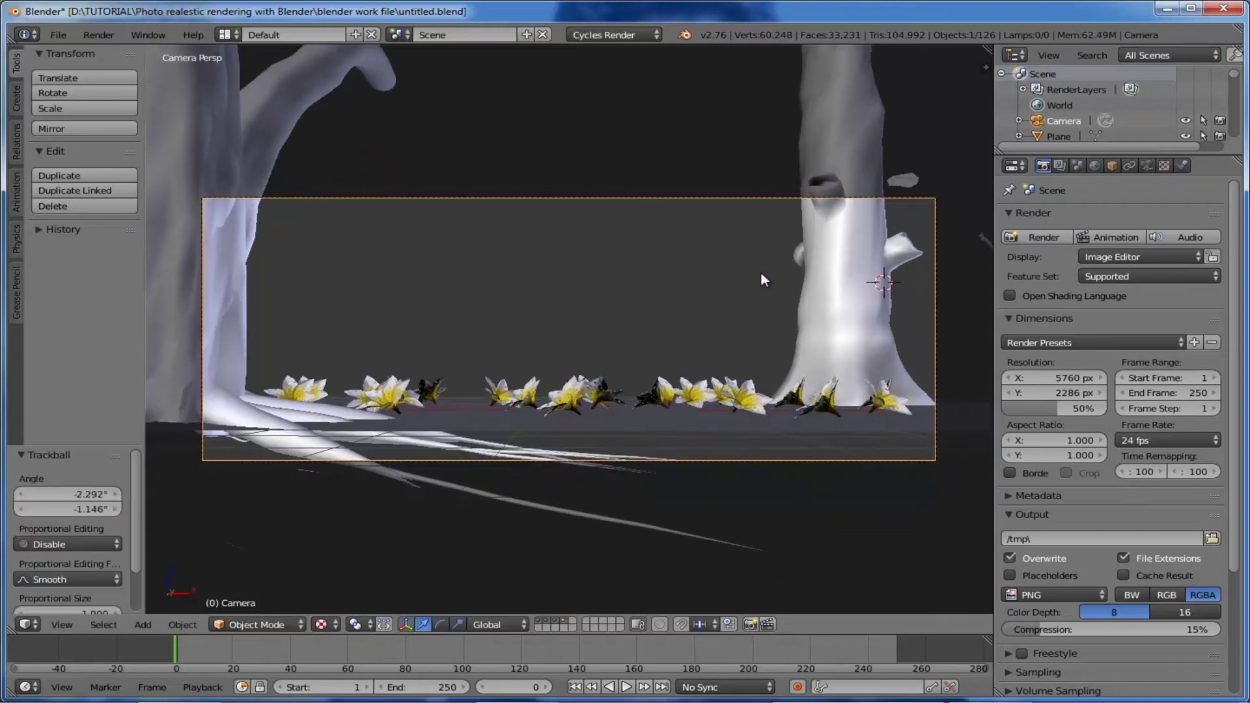
{"action": "key", "text": "g"}
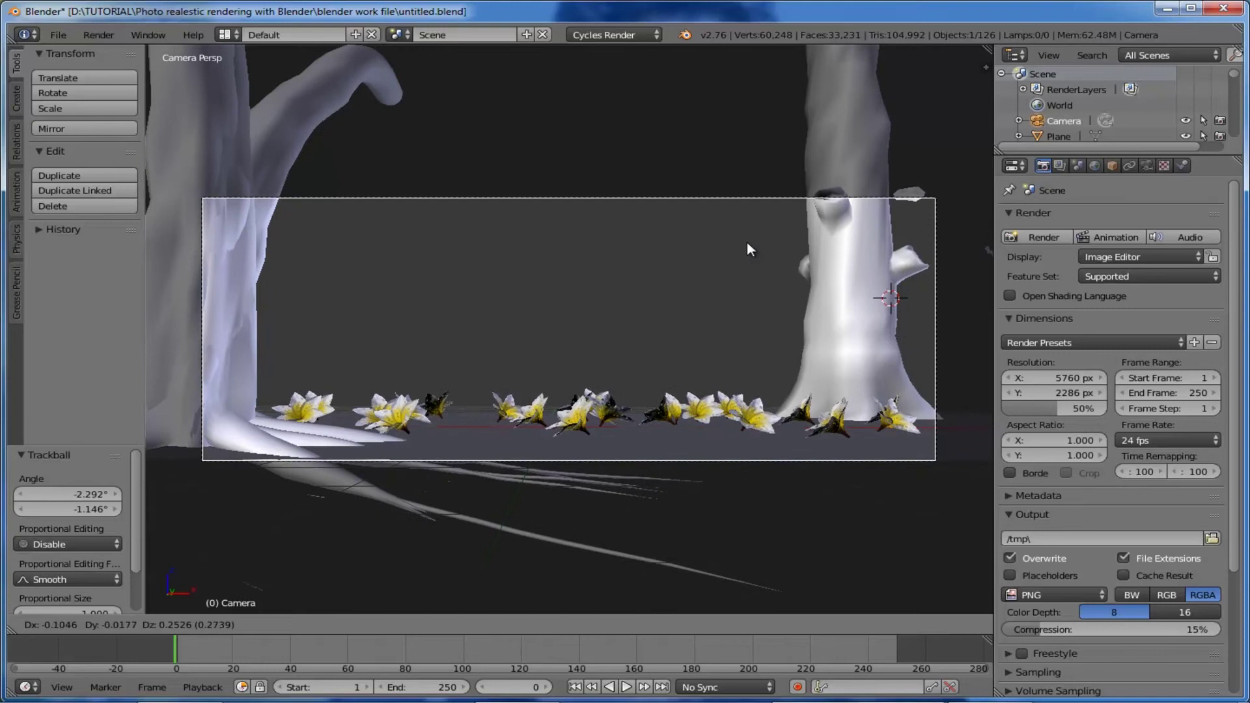
{"action": "left_click", "coordinate": [748, 244]}
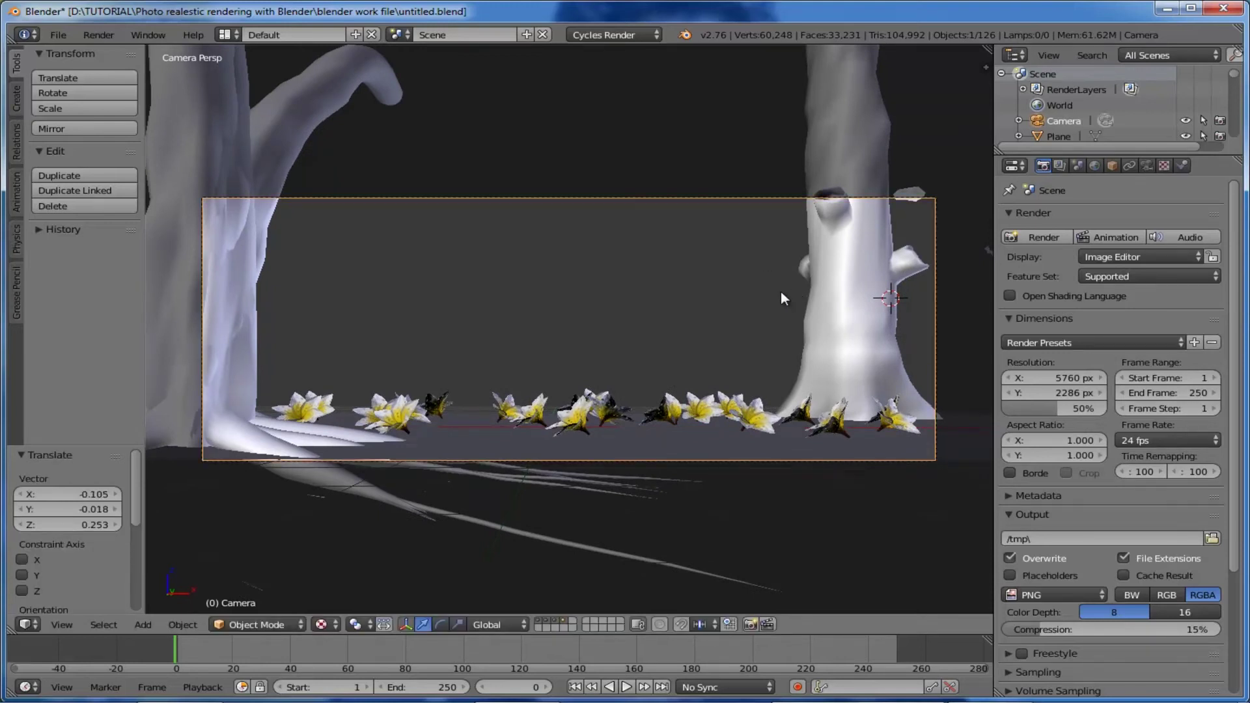
Scale the ground plane by 1.1 along the Y axis
{"action": "key", "text": "KP_7"}
{"action": "right_click", "coordinate": [666, 366]}
{"action": "key", "text": "s"}
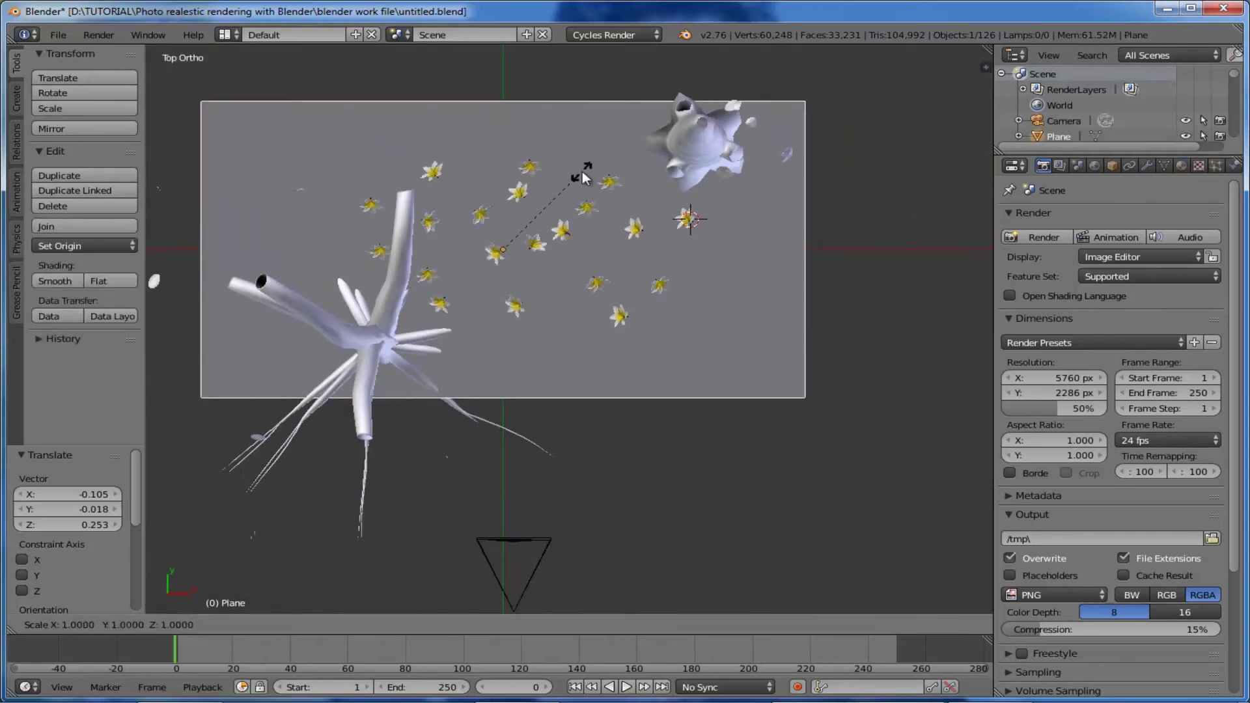
{"action": "key", "text": "y"}
{"action": "left_click", "coordinate": [584, 159]}
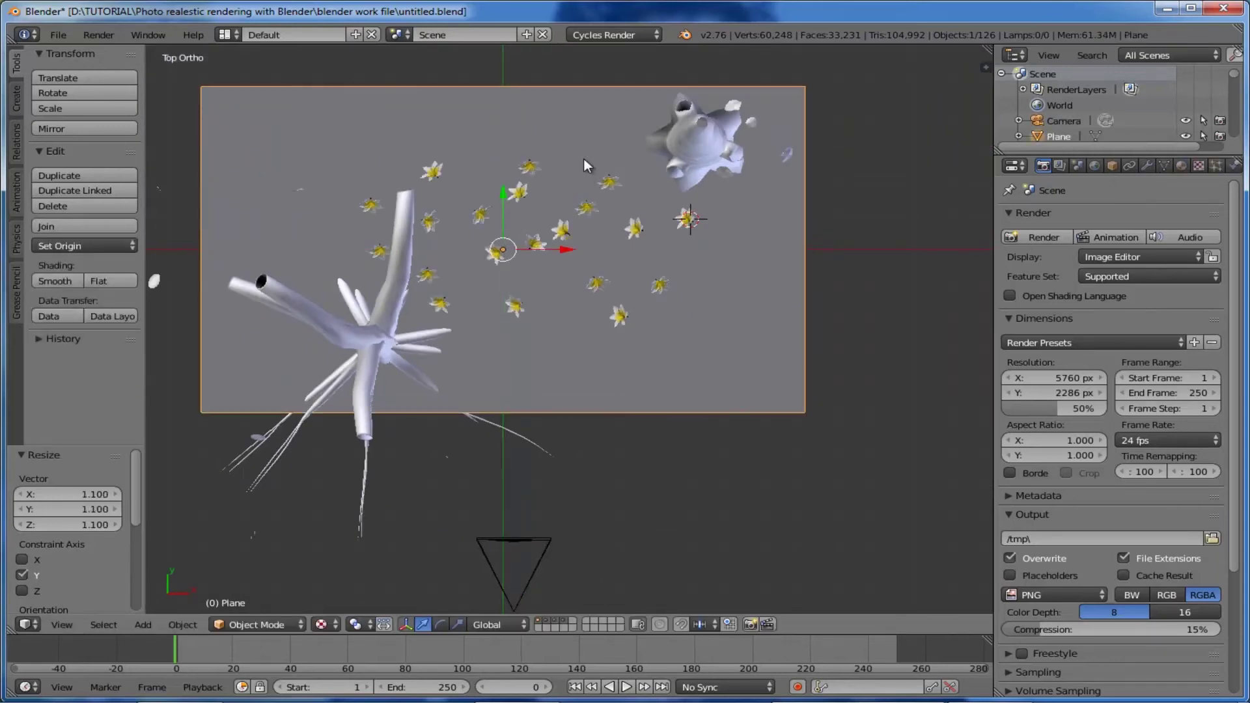
Shift the ground plane by about -0.75 along Y toward the camera and return to the camera view
{"action": "key", "text": "g"}
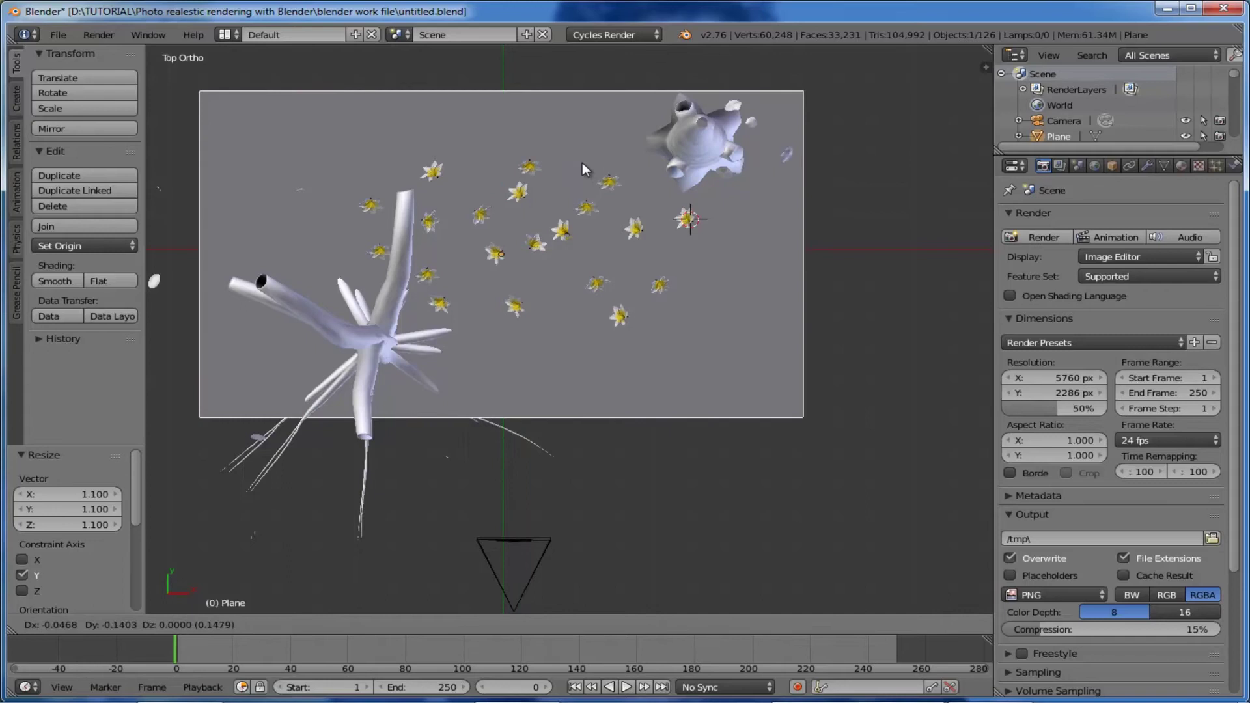
{"action": "right_click", "coordinate": [583, 162]}
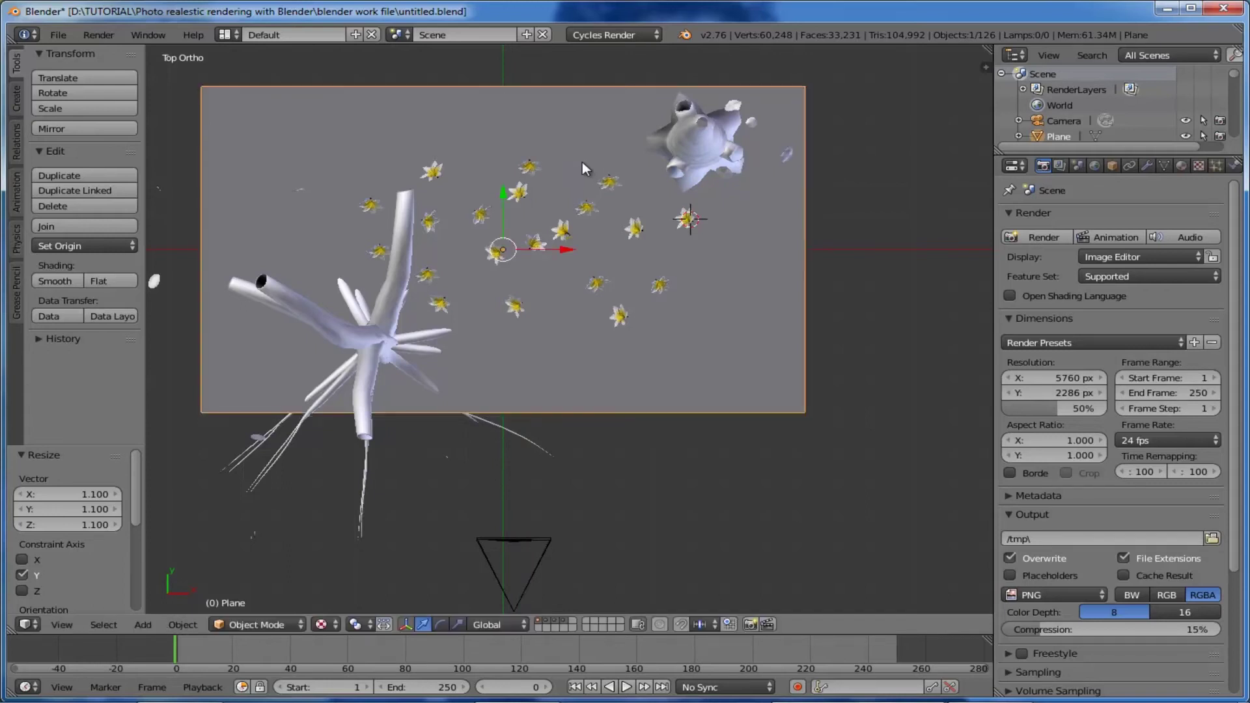
{"action": "left_click_drag", "start_coordinate": [504, 188], "coordinate": [504, 208]}
{"action": "left_click", "coordinate": [872, 286]}
{"action": "key", "text": "KP_0"}
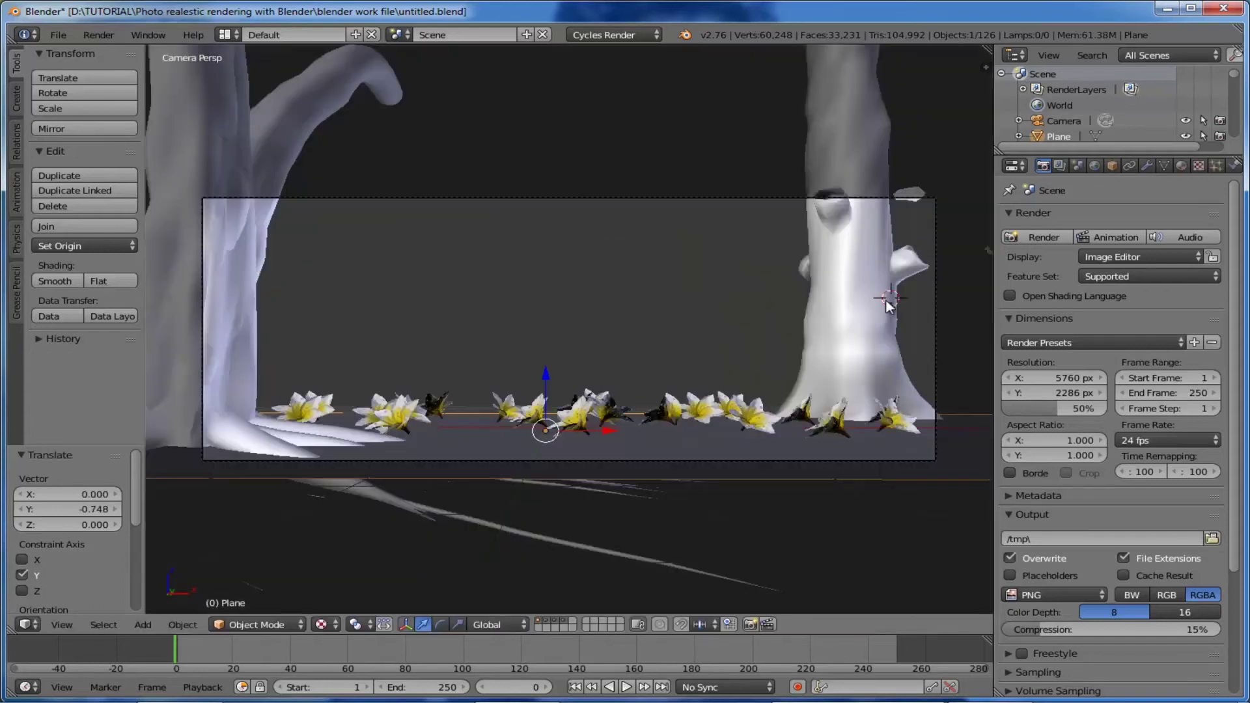
Move the branching tree by about -0.41 along Y and about -0.12 along X
{"action": "scroll", "coordinate": [671, 444], "scroll_direction": "up", "scroll_amount": 1}
{"action": "scroll", "coordinate": [671, 445], "scroll_direction": "down", "scroll_amount": 2}
{"action": "left_click", "coordinate": [282, 359]}
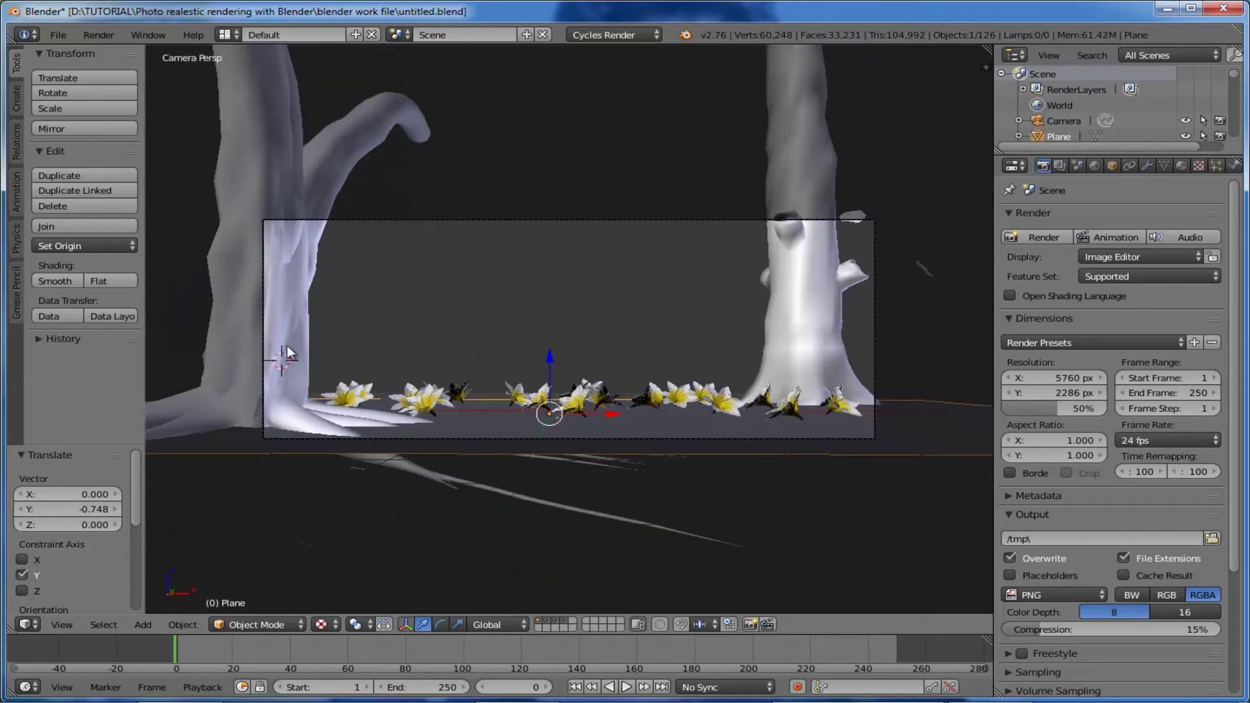
{"action": "right_click", "coordinate": [271, 420]}
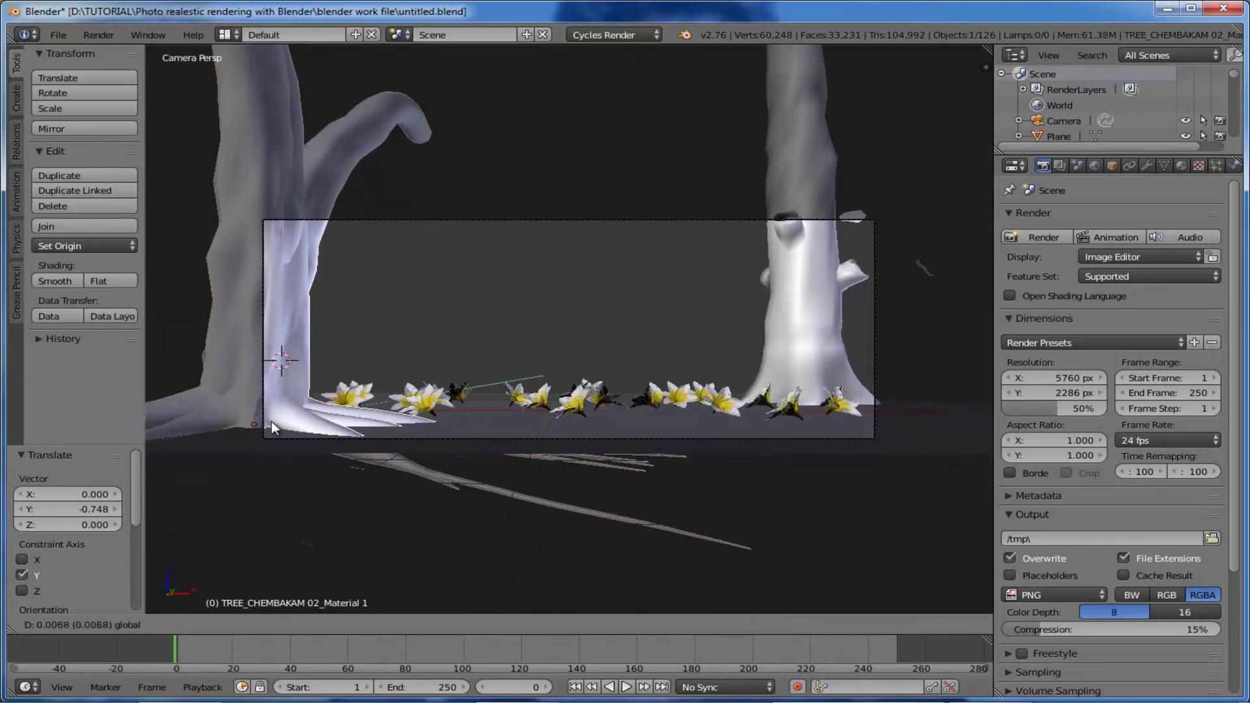
{"action": "key", "text": "g"}
{"action": "key", "text": "y"}
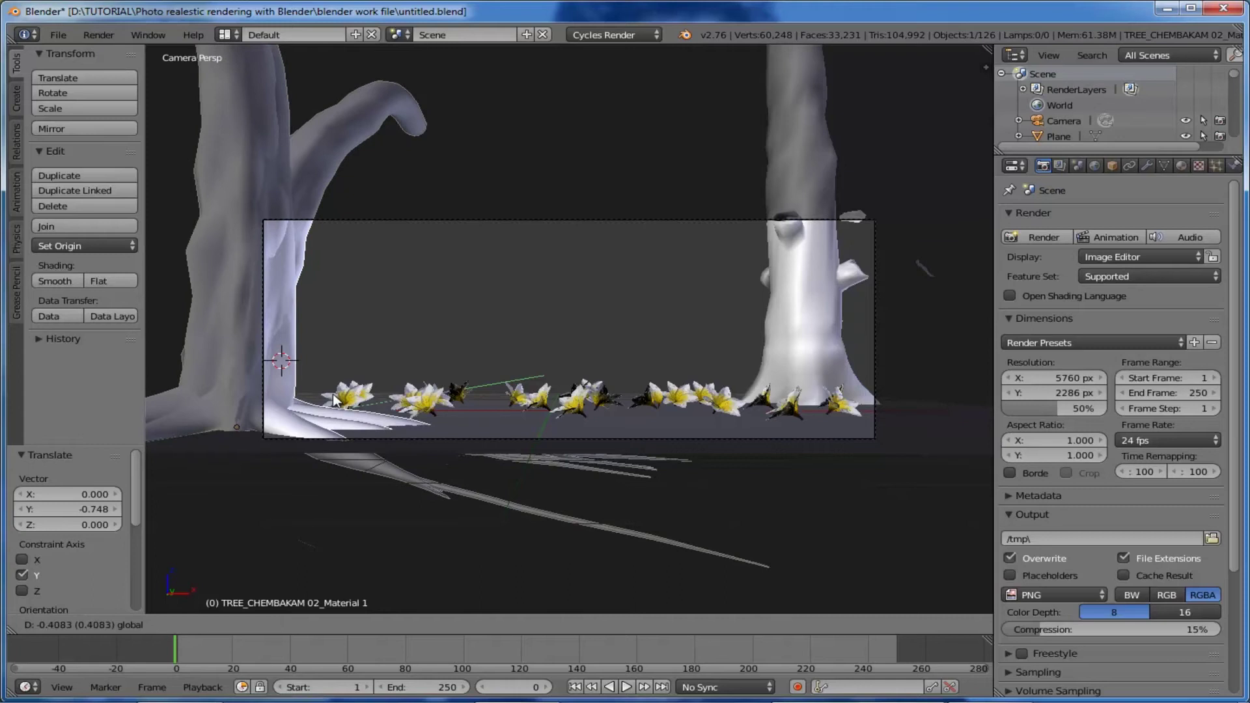
{"action": "left_click", "coordinate": [338, 399]}
{"action": "key", "text": "g"}
{"action": "key", "text": "x"}
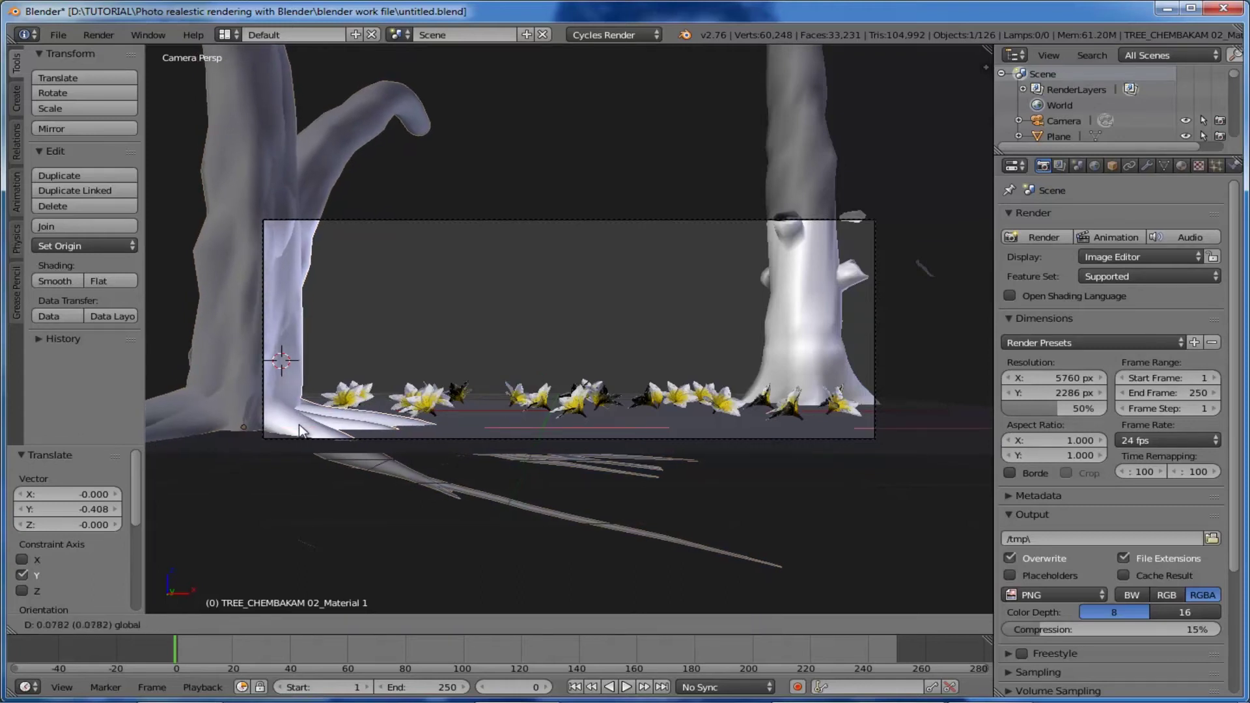
{"action": "left_click", "coordinate": [283, 426]}
Move the thick-trunk tree outward by about 0.80 along X toward the frame's edge
{"action": "right_click", "coordinate": [810, 322]}
{"action": "key", "text": "g"}
{"action": "key", "text": "x"}
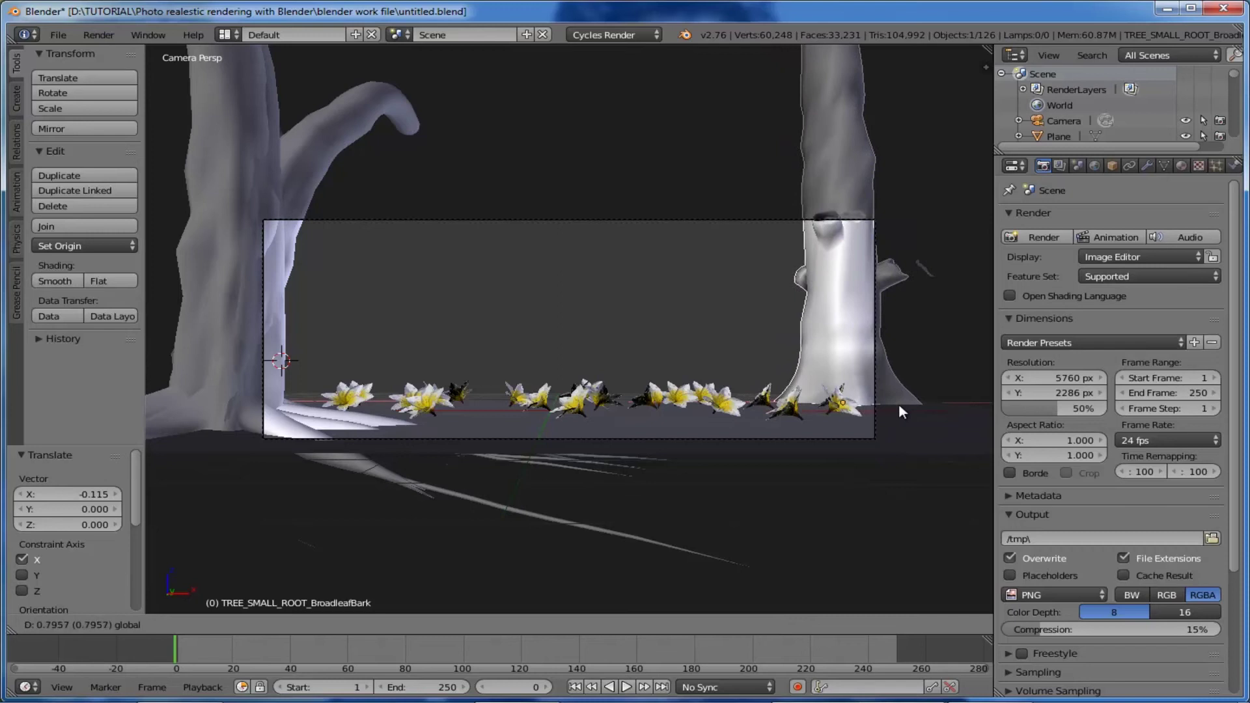
{"action": "left_click", "coordinate": [899, 403]}
Nudge the branching tree back into the camera frame by about 0.09 along X
{"action": "scroll", "coordinate": [681, 434], "scroll_direction": "up", "scroll_amount": 3}
{"action": "scroll", "coordinate": [681, 434], "scroll_direction": "down", "scroll_amount": 2}
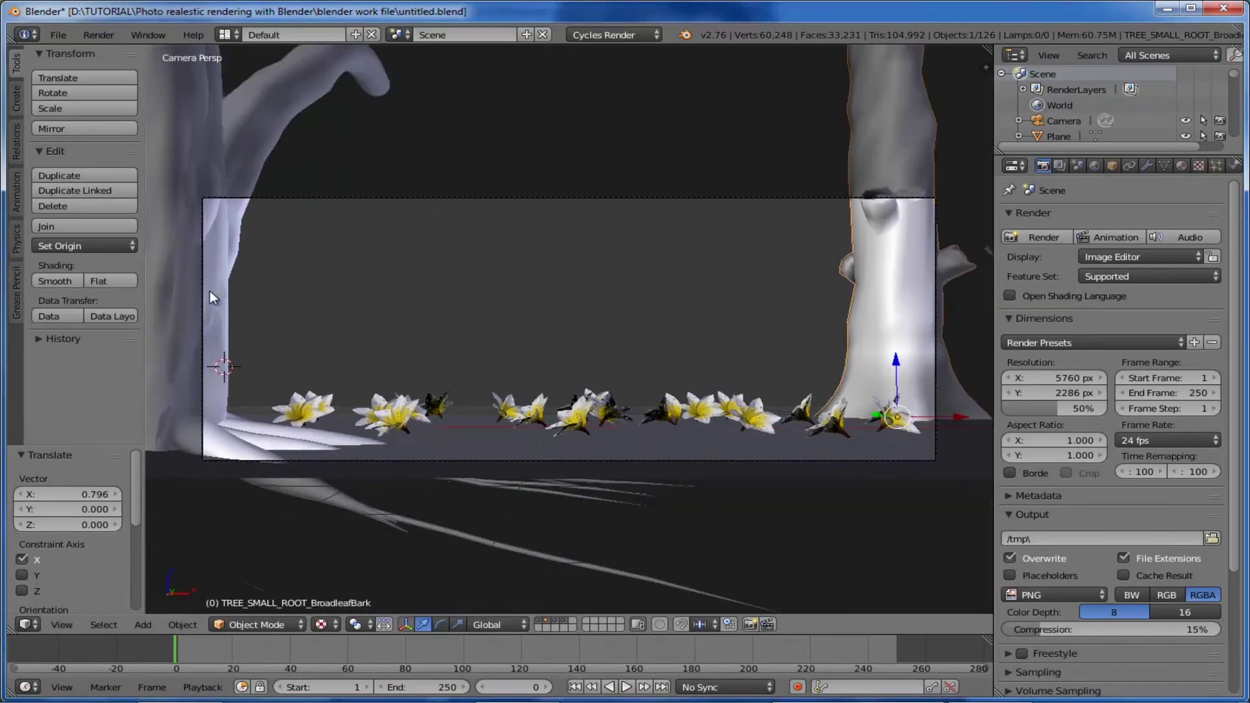
{"action": "right_click", "coordinate": [210, 291]}
{"action": "left_click_drag", "start_coordinate": [216, 448], "coordinate": [227, 447]}
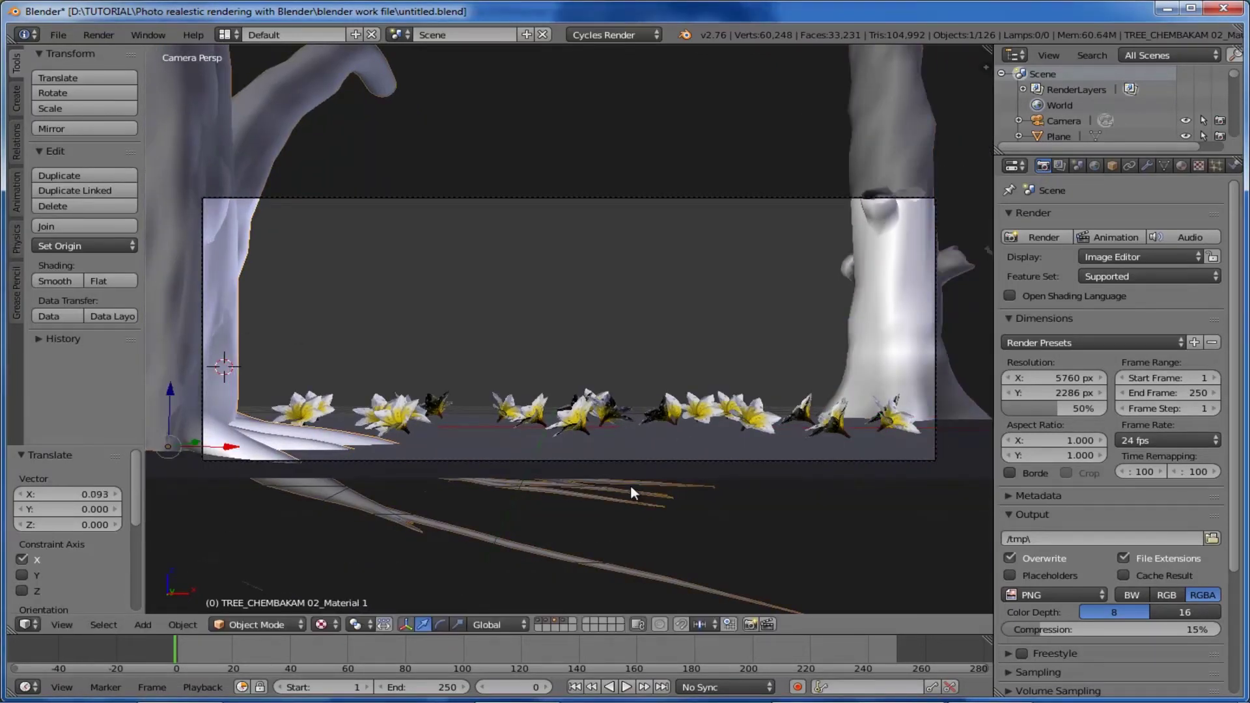
Nudge the thick-trunk tree inward by about -0.06 along X
{"action": "right_click", "coordinate": [865, 403]}
{"action": "key", "text": "g"}
{"action": "key", "text": "x"}
{"action": "left_click", "coordinate": [951, 416]}
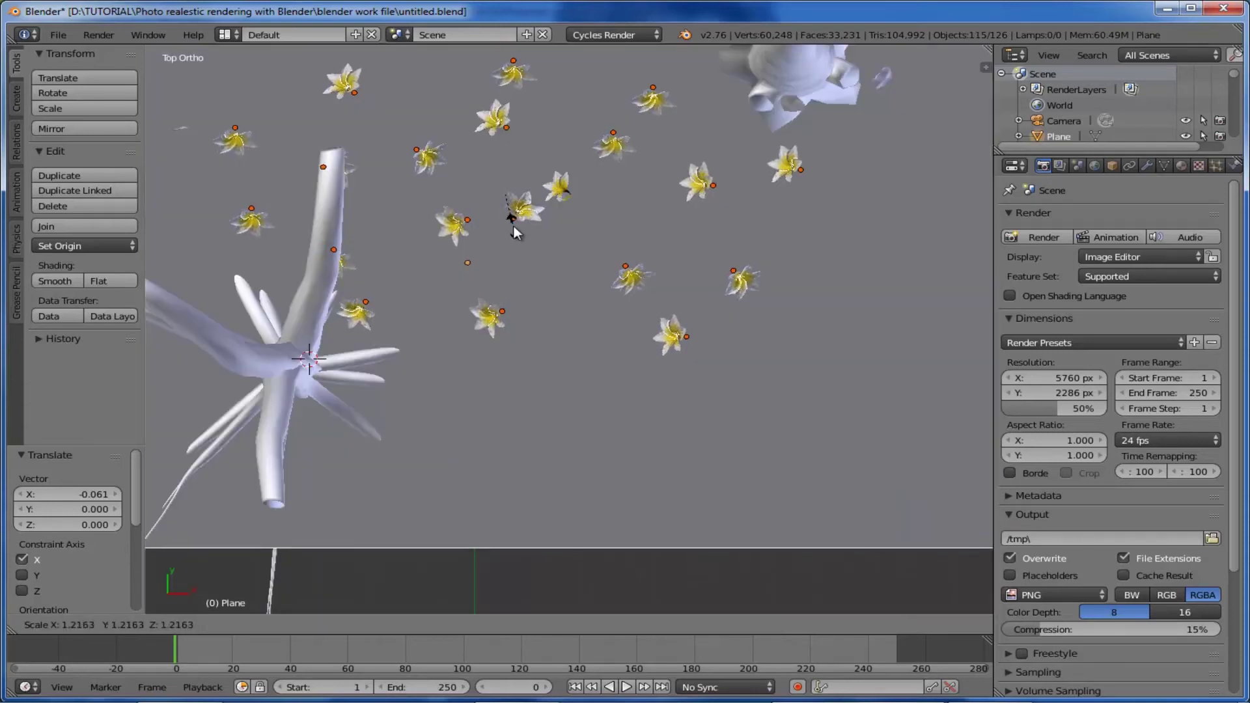
Select all the flowers on the ground plane and scale them up by a factor of about 1.346
{"action": "right_click", "coordinate": [514, 228]}
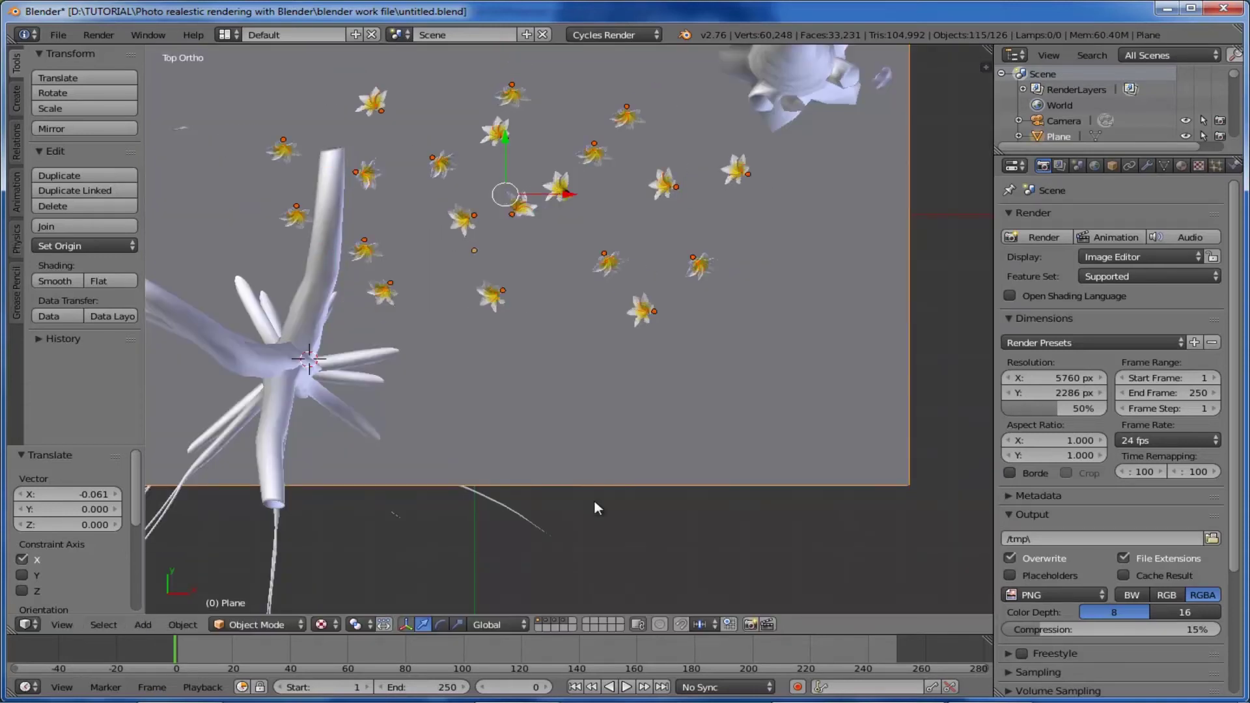
{"action": "right_click", "coordinate": [606, 485]}
{"action": "key", "text": "c"}
{"action": "mouse_move", "coordinate": [740, 176]}
{"action": "left_mouse_down"}
{"action": "mouse_move", "coordinate": [705, 266]}
{"action": "mouse_move", "coordinate": [666, 184]}
{"action": "mouse_move", "coordinate": [488, 293]}
{"action": "mouse_move", "coordinate": [364, 196]}
{"action": "mouse_move", "coordinate": [515, 119]}
{"action": "mouse_move", "coordinate": [449, 248]}
{"action": "left_mouse_up"}
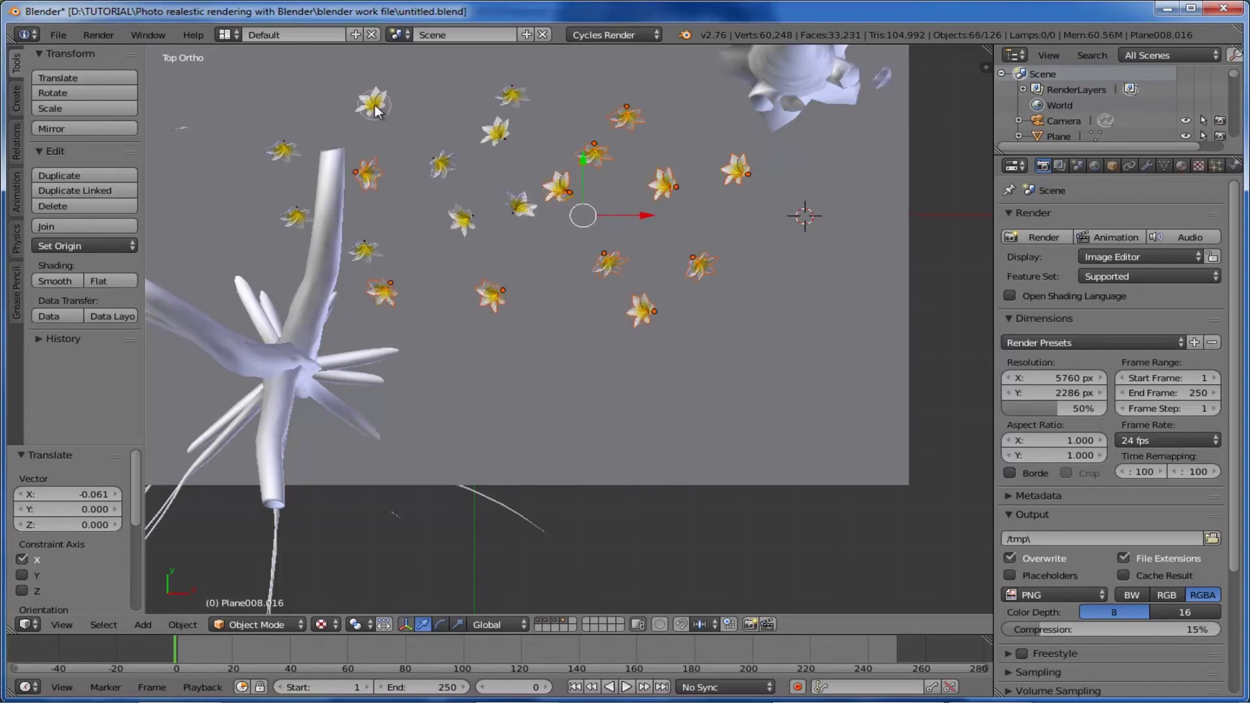
{"action": "key", "text": "Escape"}
{"action": "key", "text": "s"}
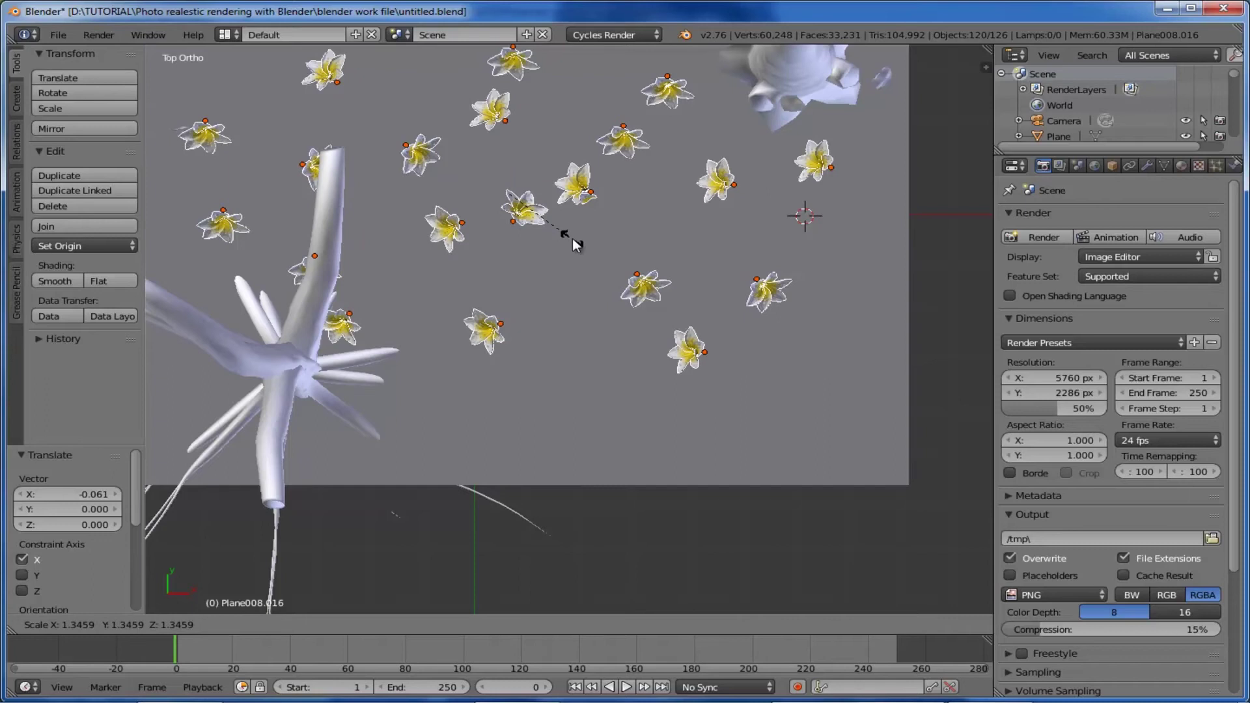
{"action": "left_click", "coordinate": [573, 238]}
{"action": "key", "text": "KP_0"}
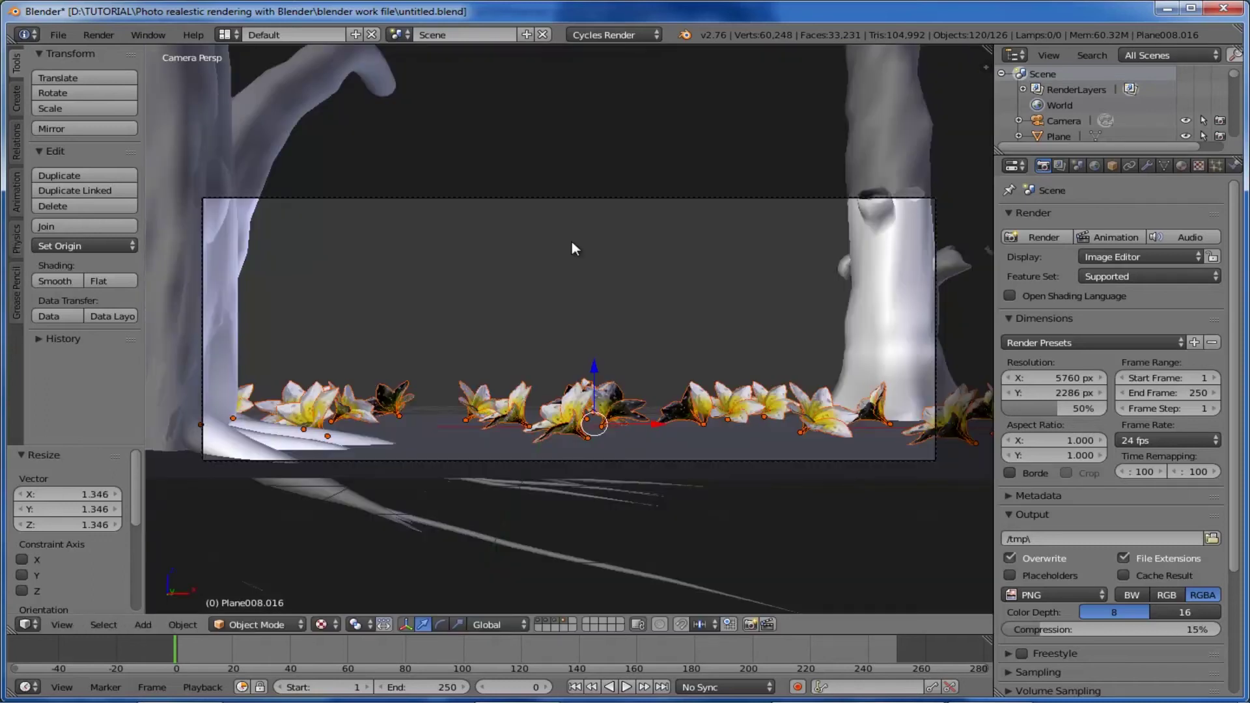
Rotate the front flower nearest the branching tree's roots by about -88.8° in the top view
{"action": "key", "text": "KP_7"}
{"action": "right_click", "coordinate": [504, 336]}
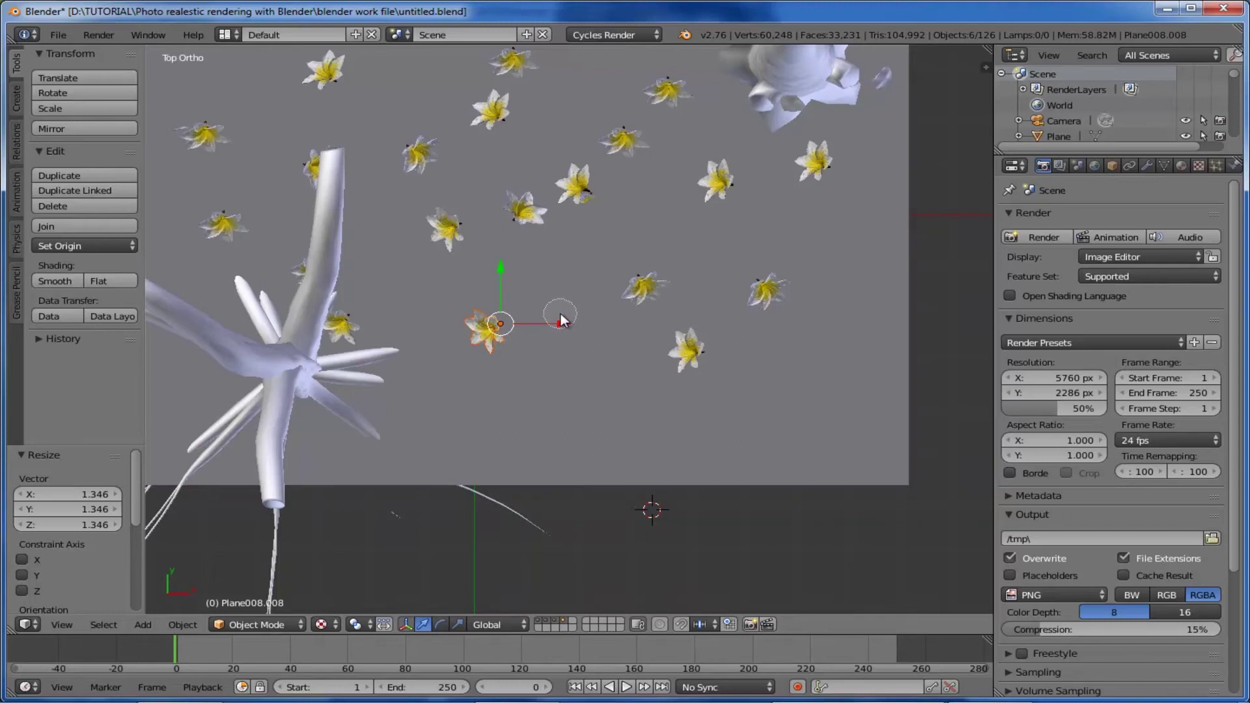
{"action": "key", "text": "r"}
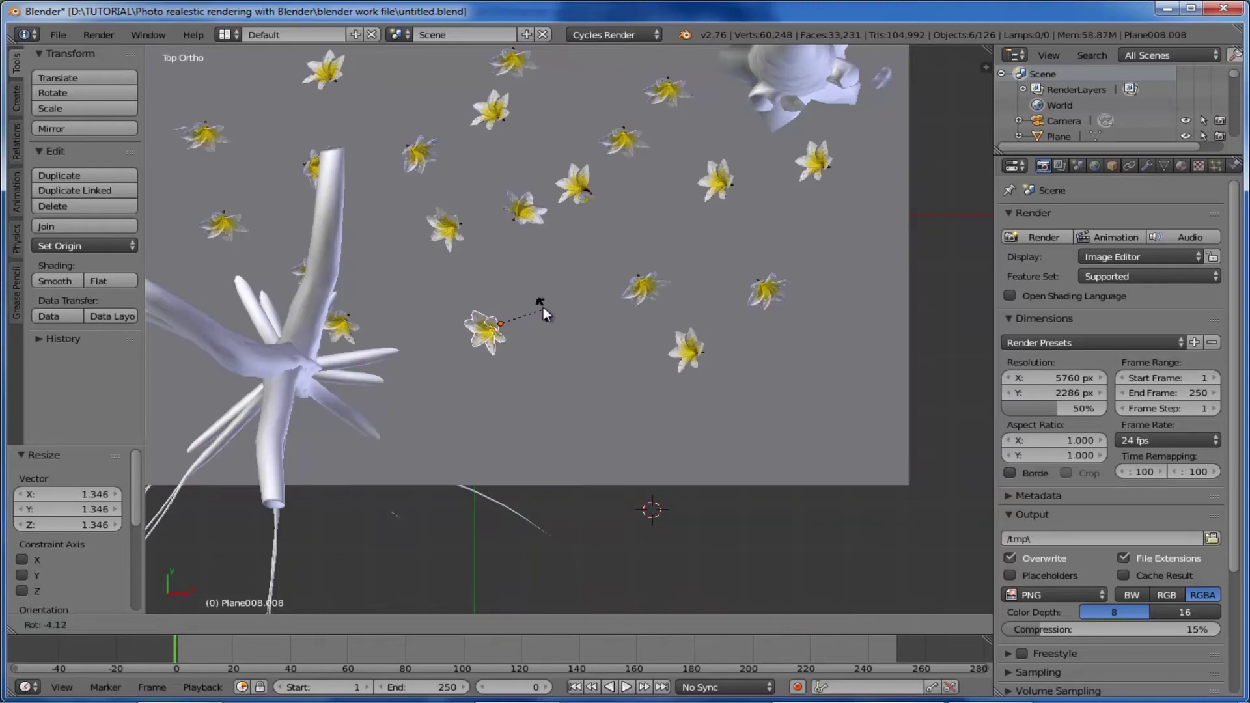
{"action": "left_click", "coordinate": [486, 273]}
Add the flower at the back corner behind the branching tree to the selection and move both flowers inward
{"action": "key", "text": "c"}
{"action": "left_click_drag", "start_coordinate": [353, 63], "coordinate": [353, 85]}
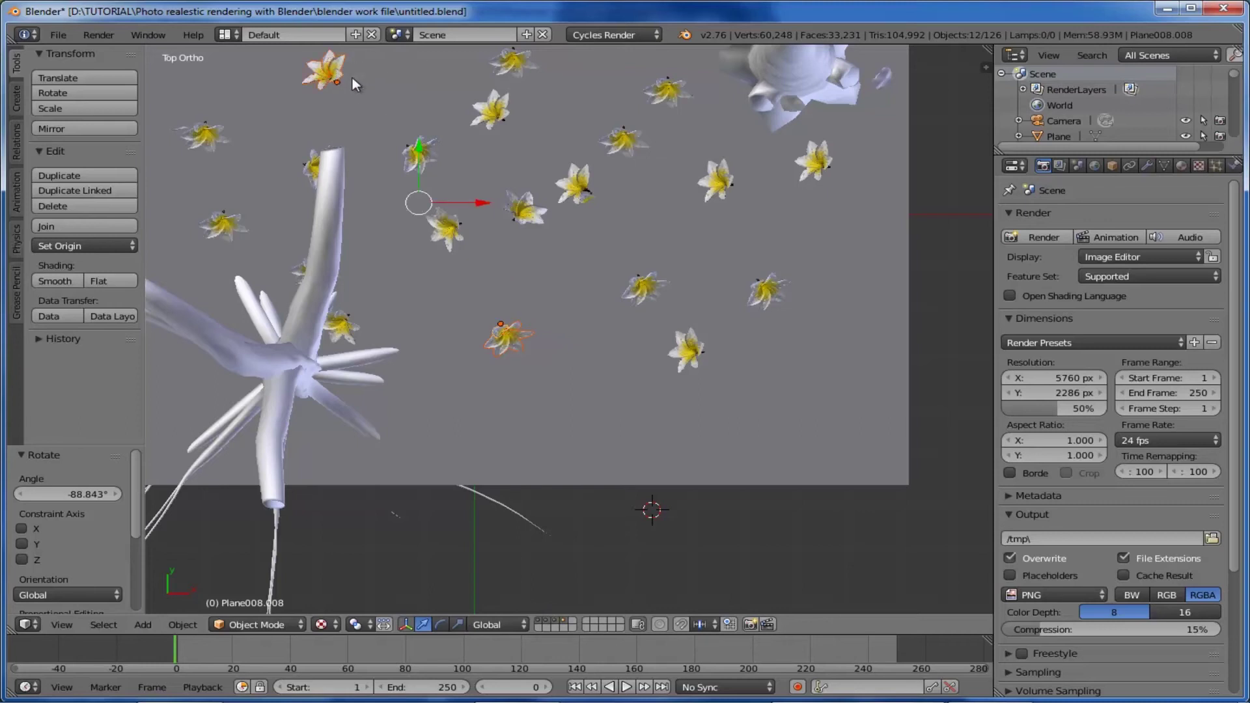
{"action": "key", "text": "g"}
{"action": "left_click", "coordinate": [397, 100]}
Move the flower between the branching tree and the plane's centre by about -1.737 along Y and rotate it
{"action": "right_click", "coordinate": [451, 235]}
{"action": "left_click", "coordinate": [451, 226]}
{"action": "right_click", "coordinate": [459, 165]}
{"action": "left_click_drag", "start_coordinate": [459, 165], "coordinate": [459, 250]}
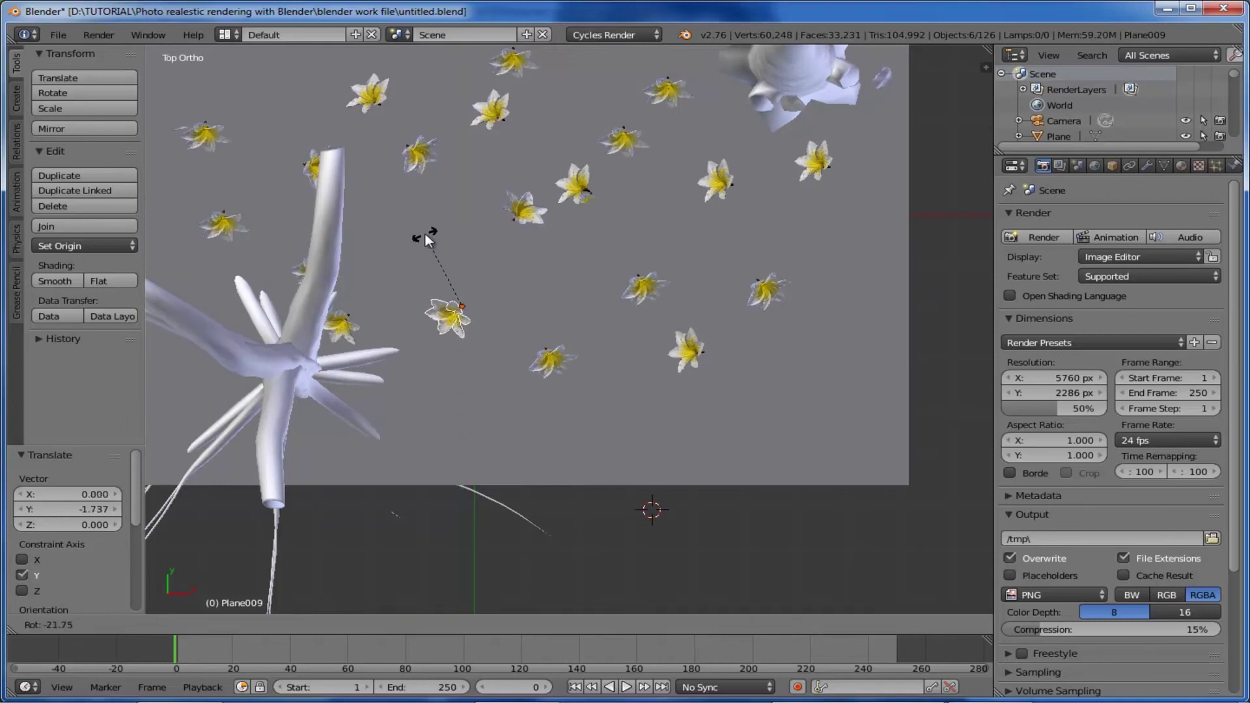
{"action": "key", "text": "r"}
{"action": "left_click", "coordinate": [663, 217]}
Select the three flowers around the branching tree's upright limb and move them about 3.88 along X
{"action": "key", "text": "c"}
{"action": "left_click", "coordinate": [207, 127]}
{"action": "left_click", "coordinate": [228, 216]}
{"action": "left_click", "coordinate": [343, 321]}
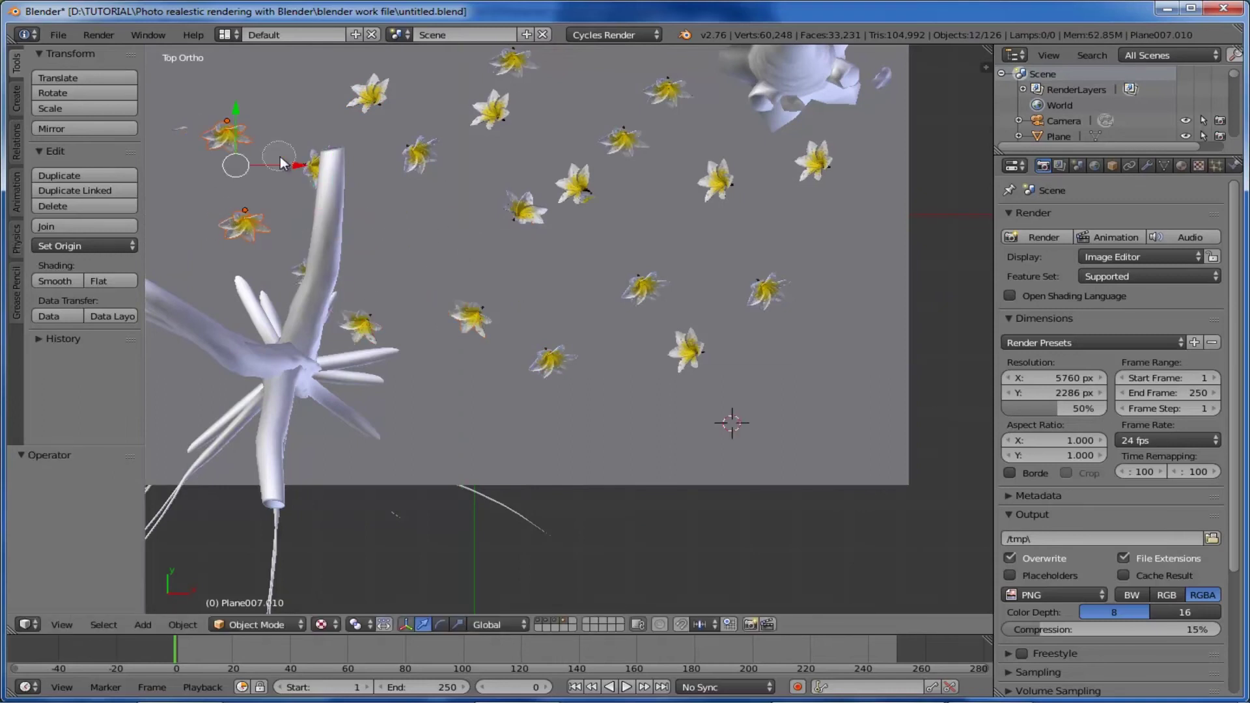
{"action": "key", "text": "g"}
{"action": "key", "text": "x"}
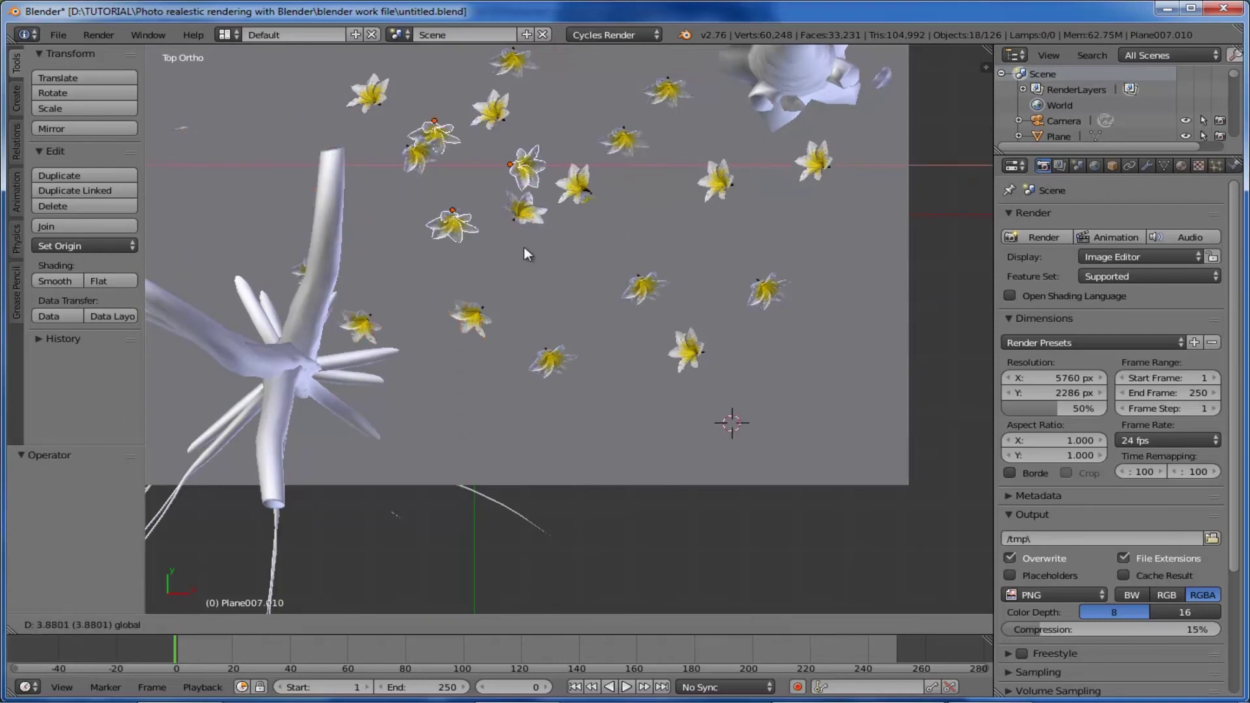
{"action": "left_click", "coordinate": [525, 247]}
Keep only two of the three shifted flowers selected and move them about 0.406 along Y
{"action": "key", "text": "c"}
{"action": "left_click", "coordinate": [487, 256]}
{"action": "left_click", "coordinate": [481, 309]}
{"action": "left_click", "coordinate": [550, 290]}
{"action": "right_click", "coordinate": [447, 222]}
{"action": "right_click", "coordinate": [514, 166]}
{"action": "key", "text": "g"}
{"action": "key", "text": "y"}
{"action": "left_click", "coordinate": [504, 86]}
Move the two selected flowers about -0.698 along X and -2.451 along Y toward the camera
{"action": "right_click", "coordinate": [428, 128], "text": "shift"}
{"action": "key", "text": "g"}
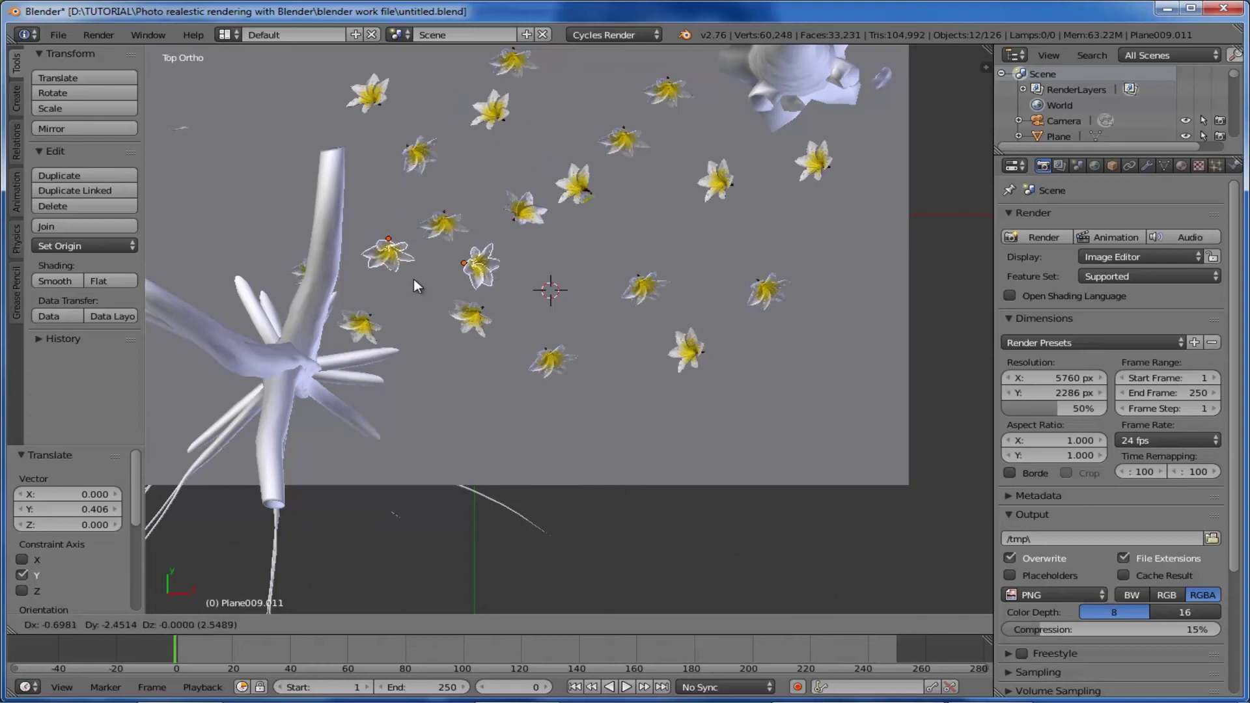
{"action": "left_click", "coordinate": [413, 279]}
{"action": "key", "text": "KP_0"}
{"action": "scroll", "coordinate": [747, 414], "scroll_direction": "up", "scroll_amount": 1}
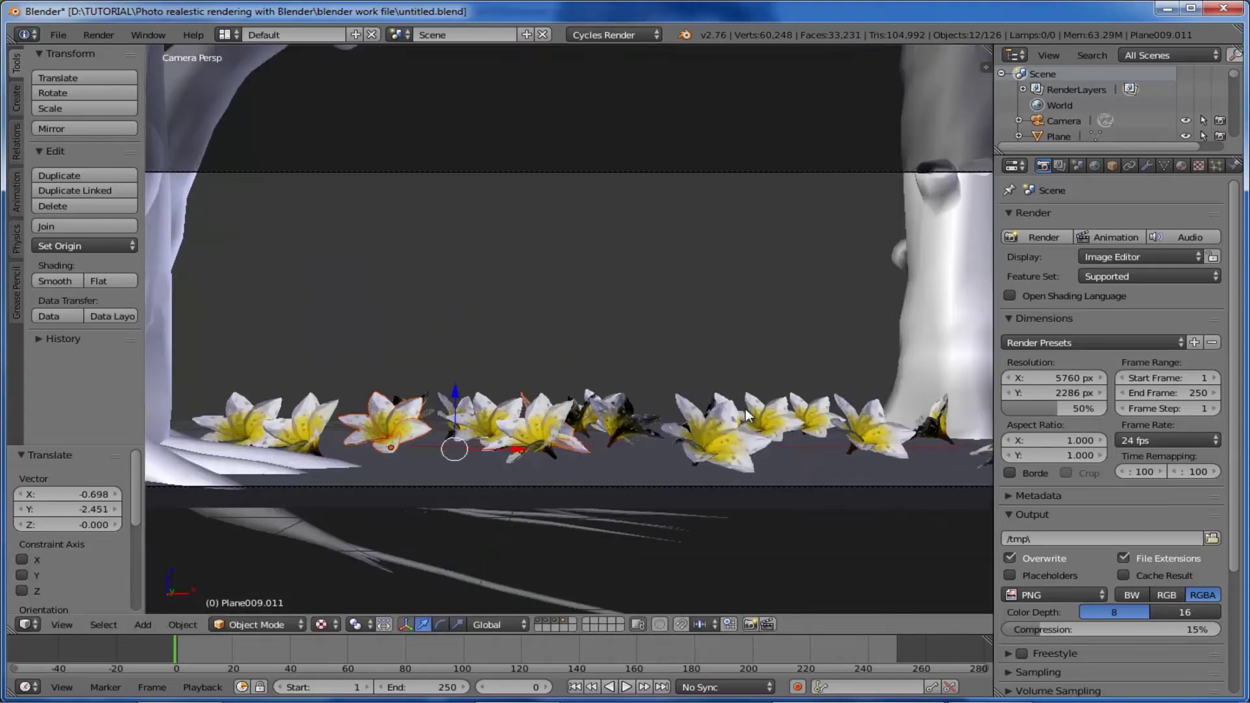
Delete the shifted flower that stands behind the two flowers moved toward the camera
{"action": "key", "text": "KP_7"}
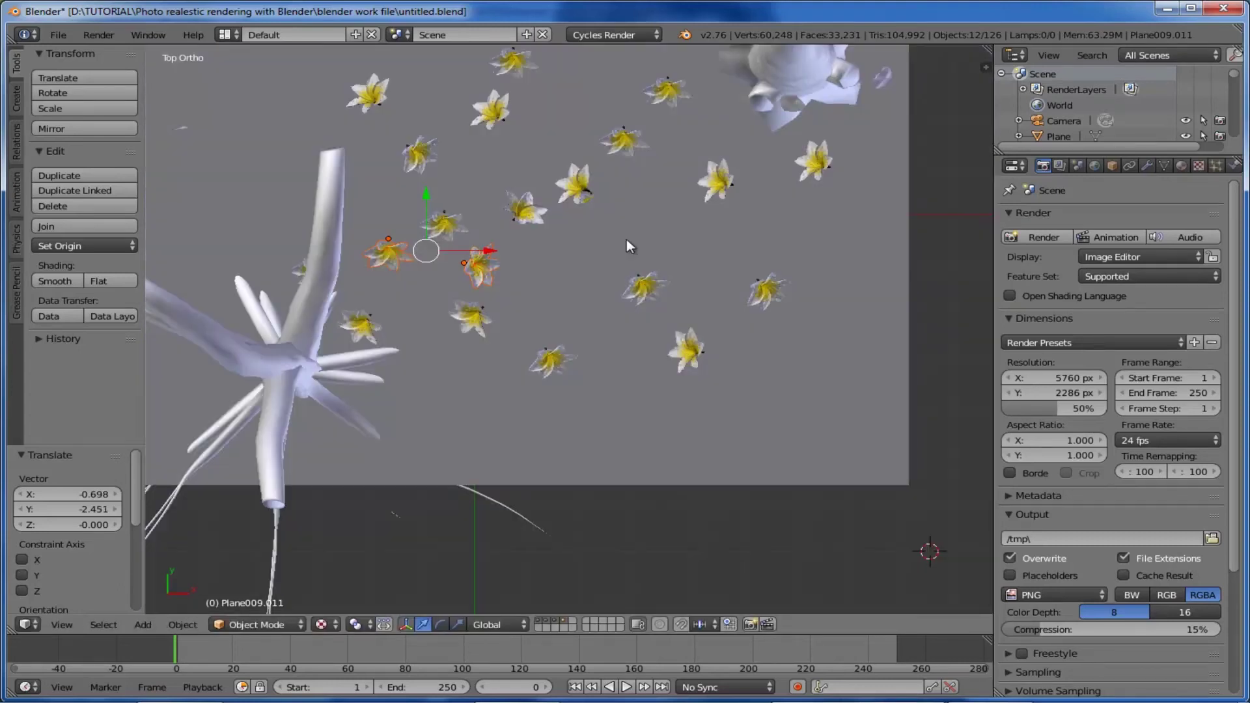
{"action": "left_click", "coordinate": [537, 260]}
{"action": "right_click", "coordinate": [540, 215]}
{"action": "key", "text": "c"}
{"action": "left_click_drag", "start_coordinate": [459, 226], "coordinate": [460, 243]}
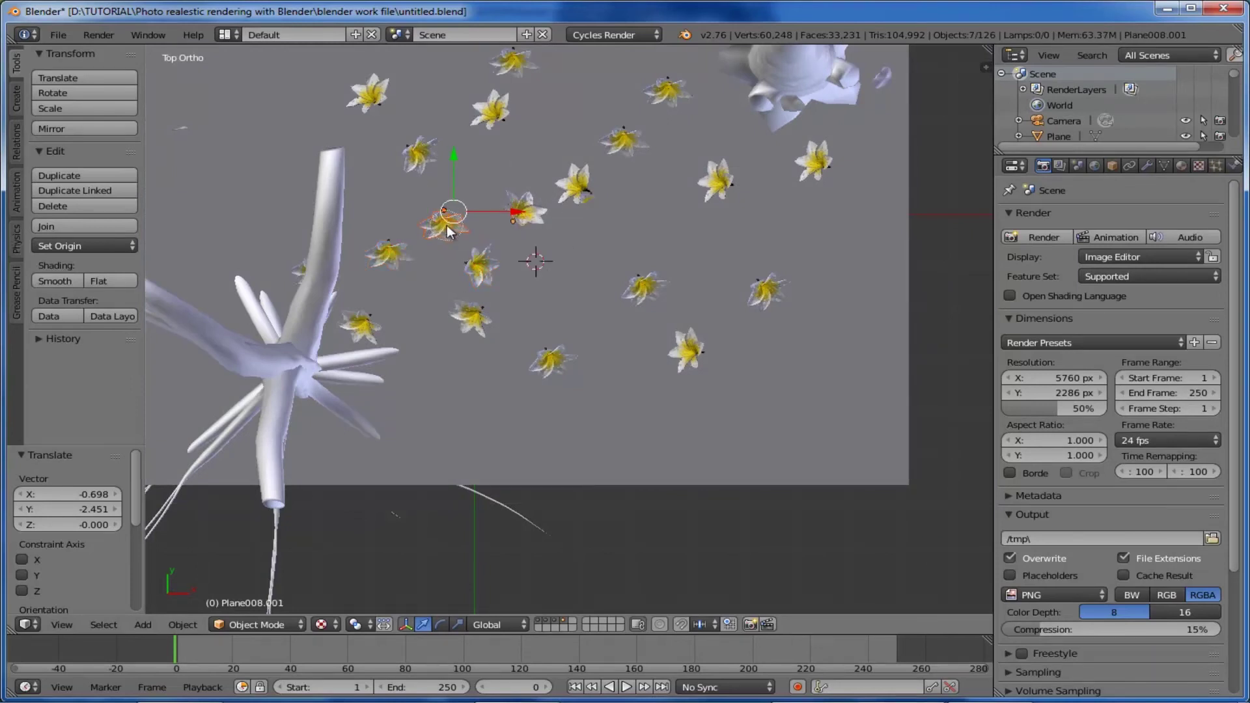
{"action": "key", "text": "Delete"}
Delete three flowers from the back rows, two near the thick-trunk tree and one behind the centre
{"action": "right_click", "coordinate": [663, 87]}
{"action": "right_click", "coordinate": [631, 138], "text": "shift"}
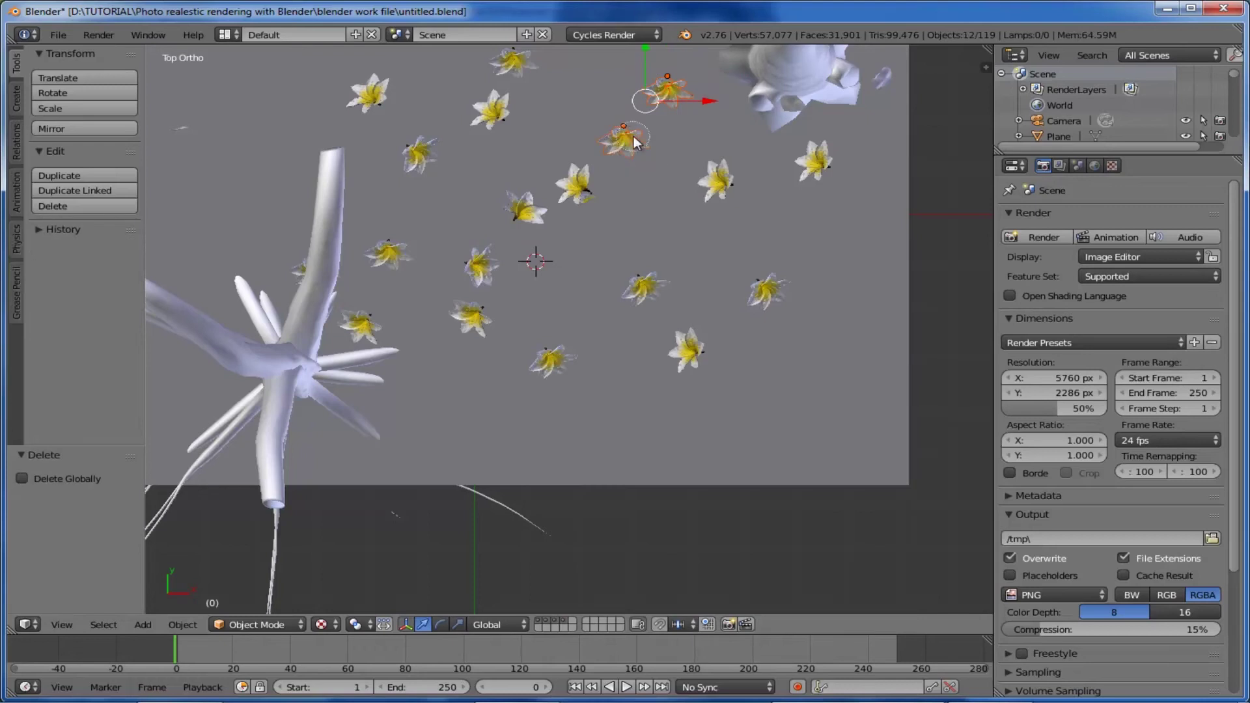
{"action": "key", "text": "Delete"}
{"action": "right_click", "coordinate": [496, 114]}
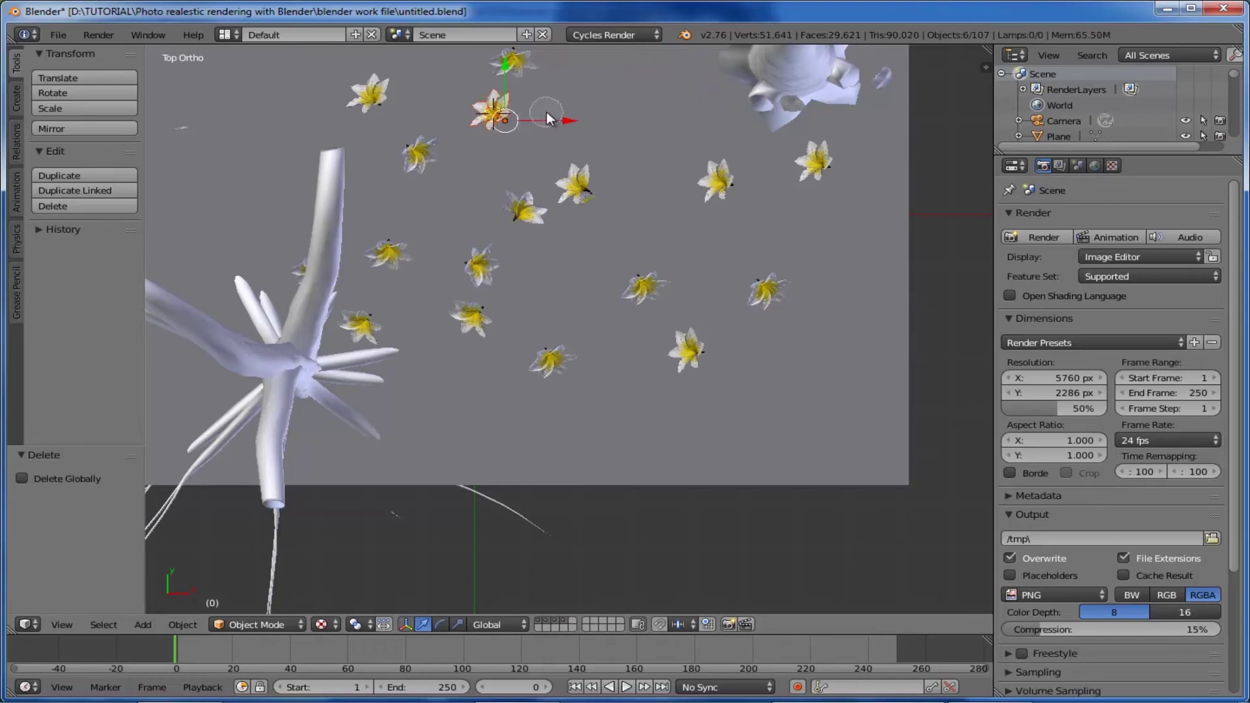
{"action": "key", "text": "Delete"}
Delete the flower near the plane's centre and the shifted flower in front of it, and check the camera view
{"action": "right_click", "coordinate": [521, 214]}
{"action": "key", "text": "Delete"}
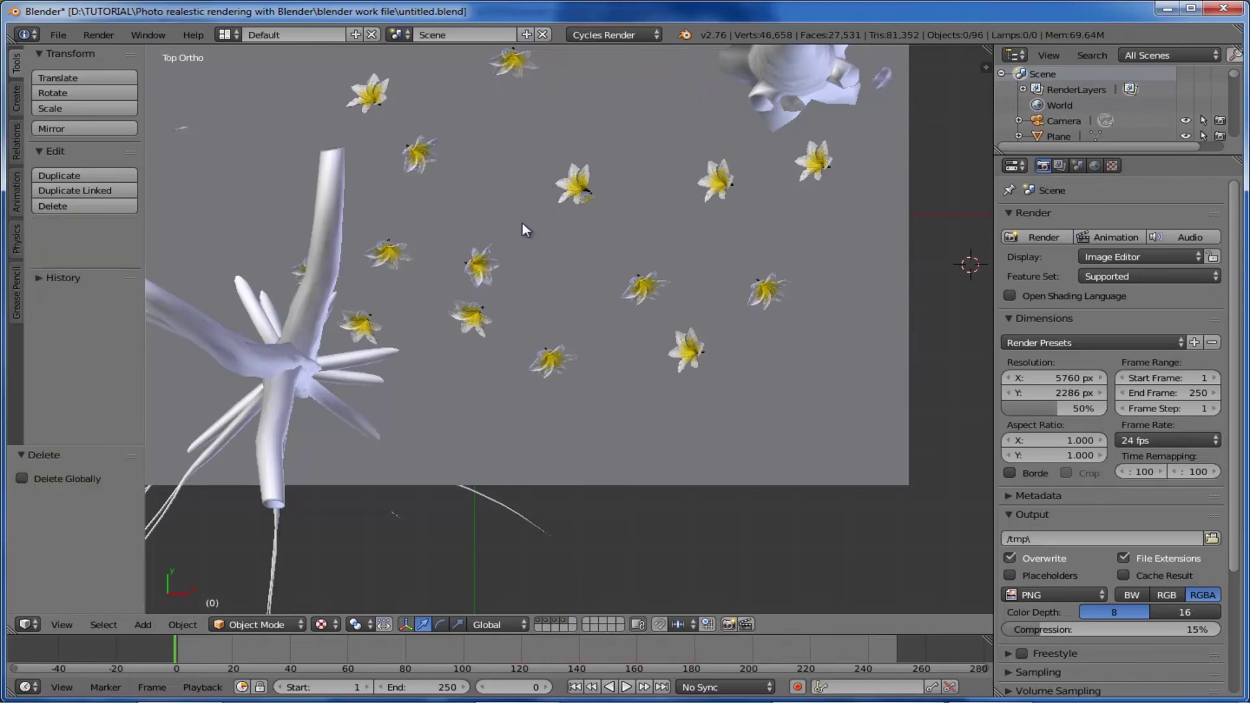
{"action": "right_click", "coordinate": [480, 273]}
{"action": "key", "text": "x"}
{"action": "left_click", "coordinate": [514, 263]}
{"action": "key", "text": "KP_0"}
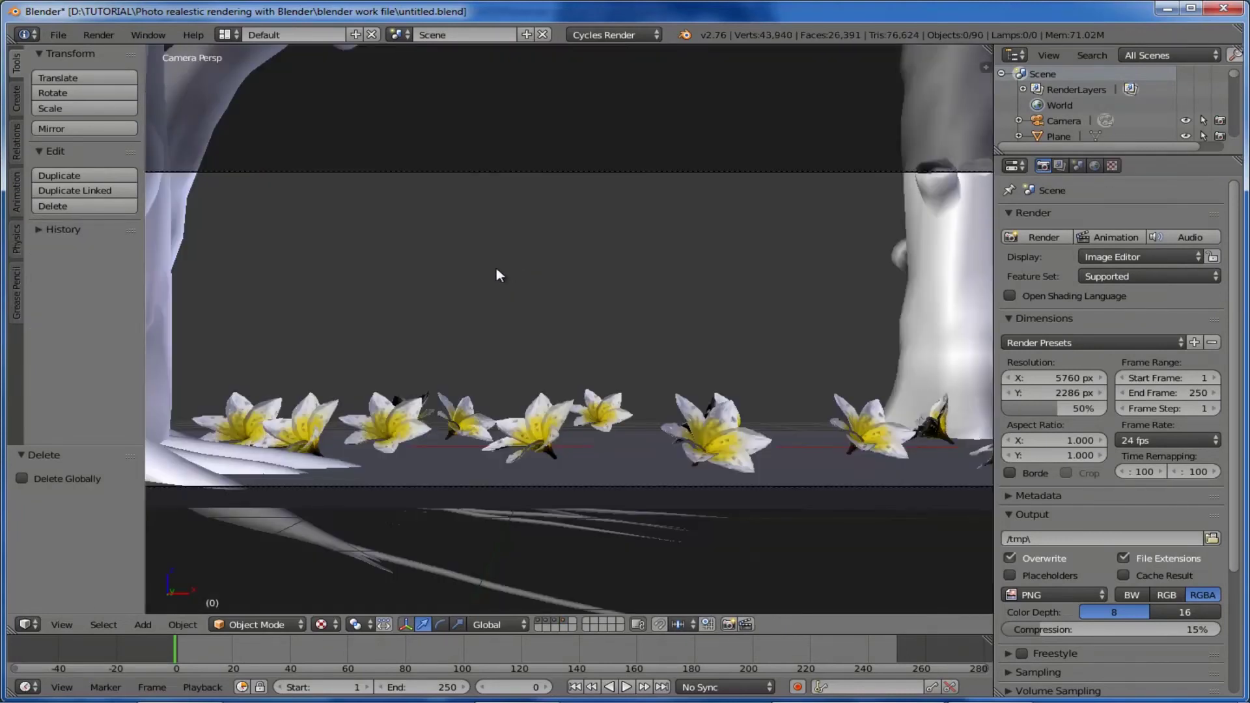
{"action": "scroll", "coordinate": [521, 336], "scroll_direction": "down", "scroll_amount": 4}
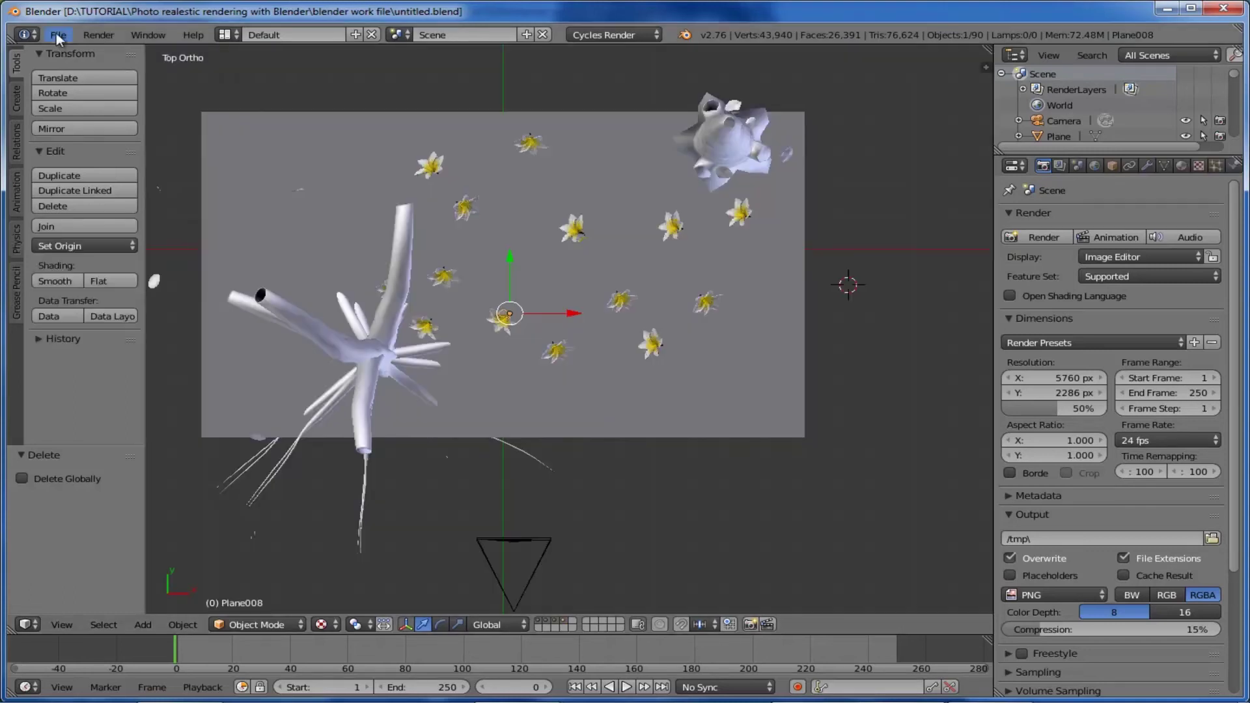
Import grass_object.obj from the References\grass folder as a Wavefront OBJ and frame it in the view
{"action": "left_click", "coordinate": [58, 35]}
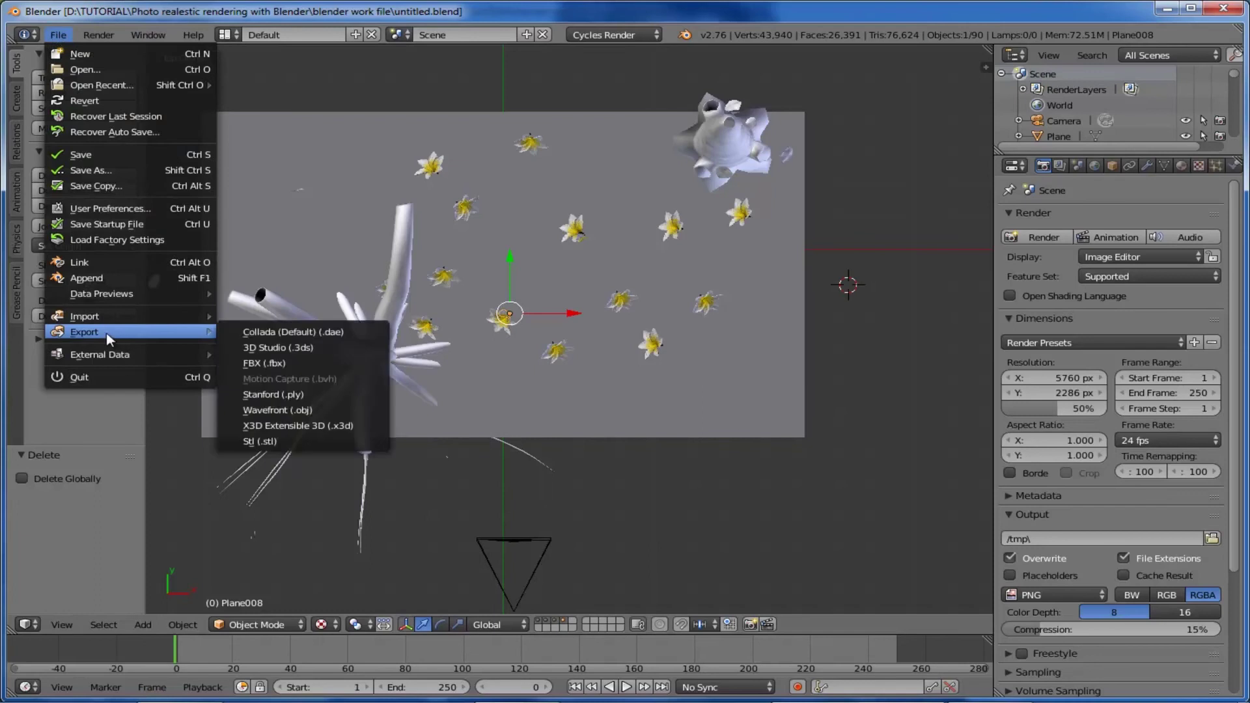
{"action": "mouse_move", "coordinate": [117, 317]}
{"action": "left_click", "coordinate": [286, 425]}
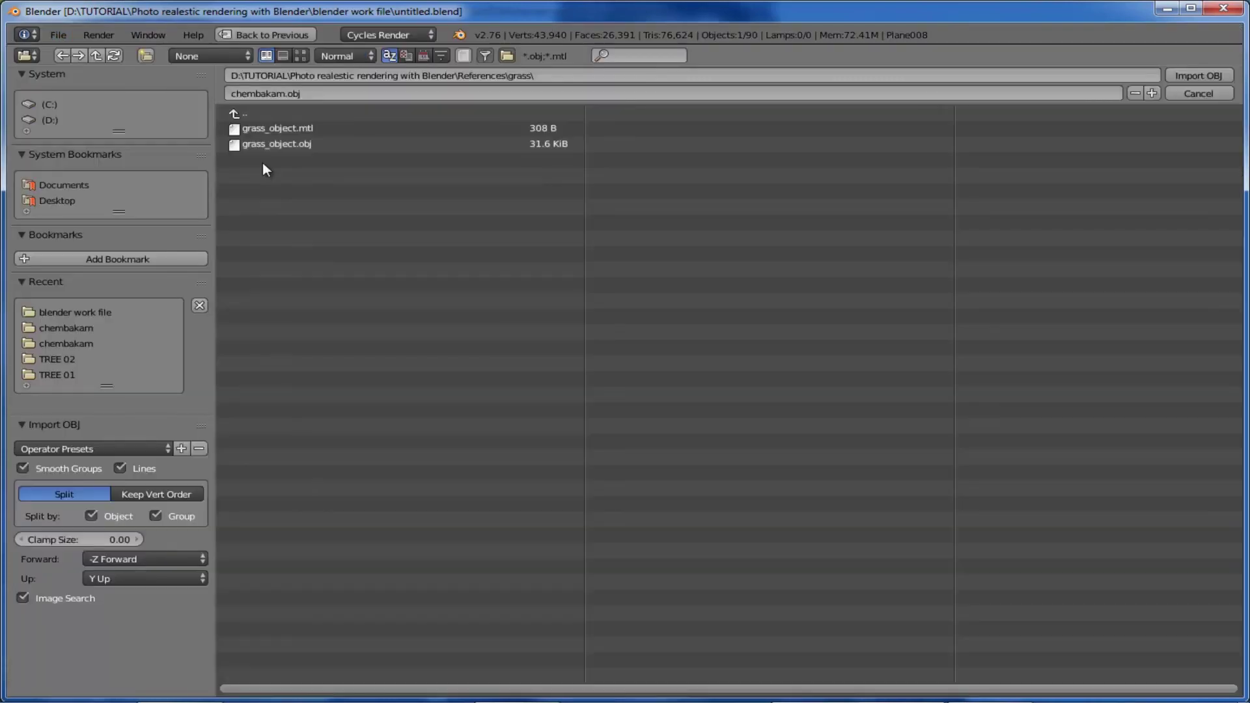
{"action": "left_click", "coordinate": [297, 142]}
{"action": "left_click", "coordinate": [1198, 77]}
{"action": "key", "text": "KP_Decimal"}
{"action": "scroll", "coordinate": [584, 330], "scroll_direction": "up", "scroll_amount": 15}
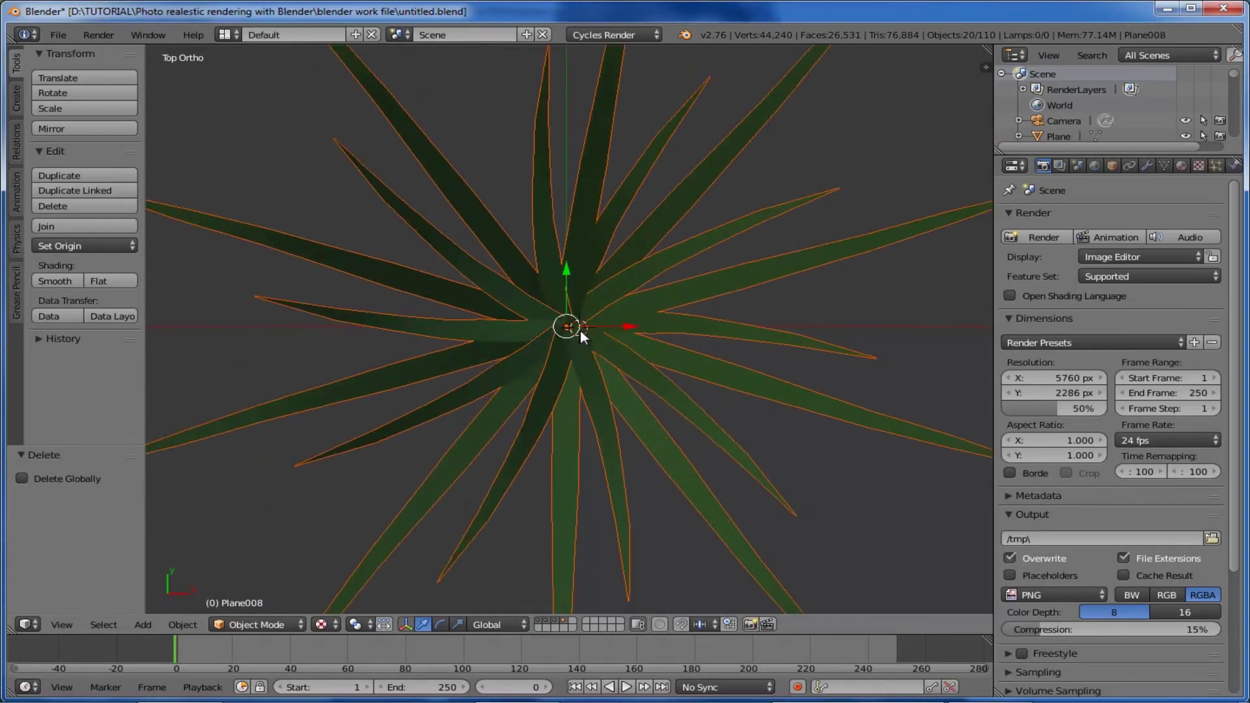
Scale the imported grass clump down by a factor of about 0.029 in the right-side view
{"action": "scroll", "coordinate": [581, 332], "scroll_direction": "down", "scroll_amount": 12}
{"action": "key", "text": "KP_3"}
{"action": "scroll", "coordinate": [593, 328], "scroll_direction": "up", "scroll_amount": 6}
{"action": "scroll", "coordinate": [593, 331], "scroll_direction": "up", "scroll_amount": 4}
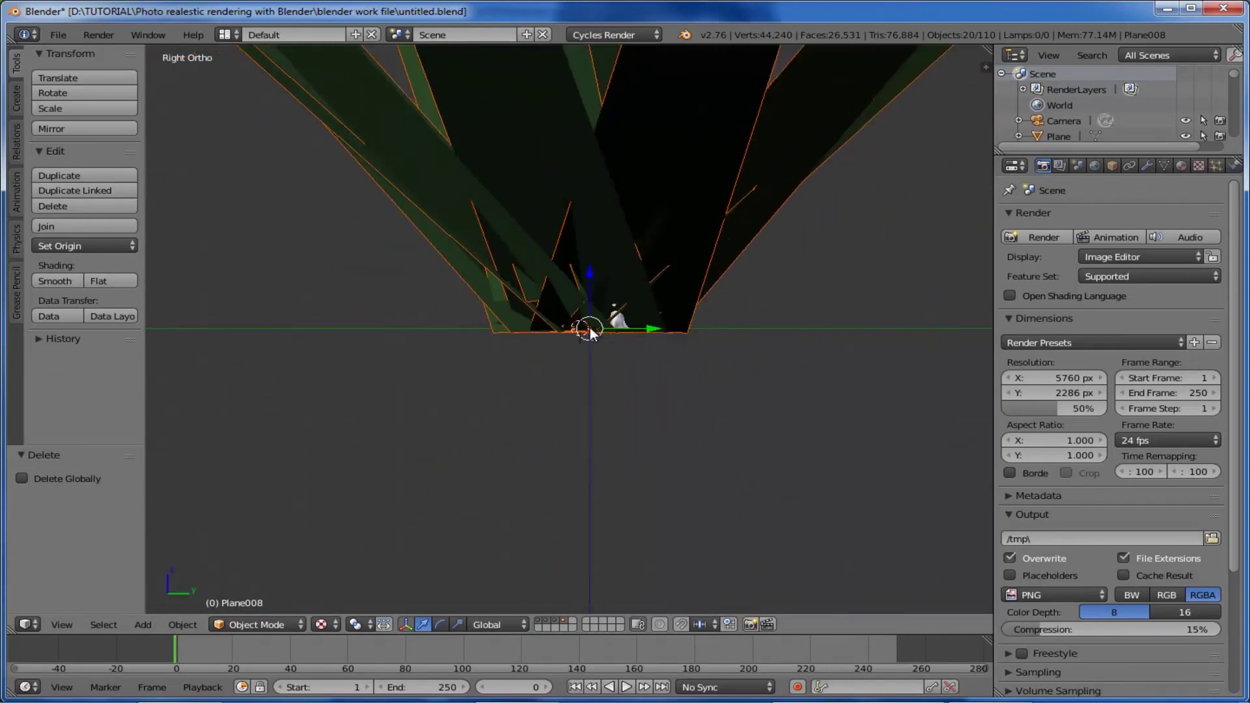
{"action": "scroll", "coordinate": [589, 333], "scroll_direction": "down", "scroll_amount": 7}
{"action": "key", "text": "s"}
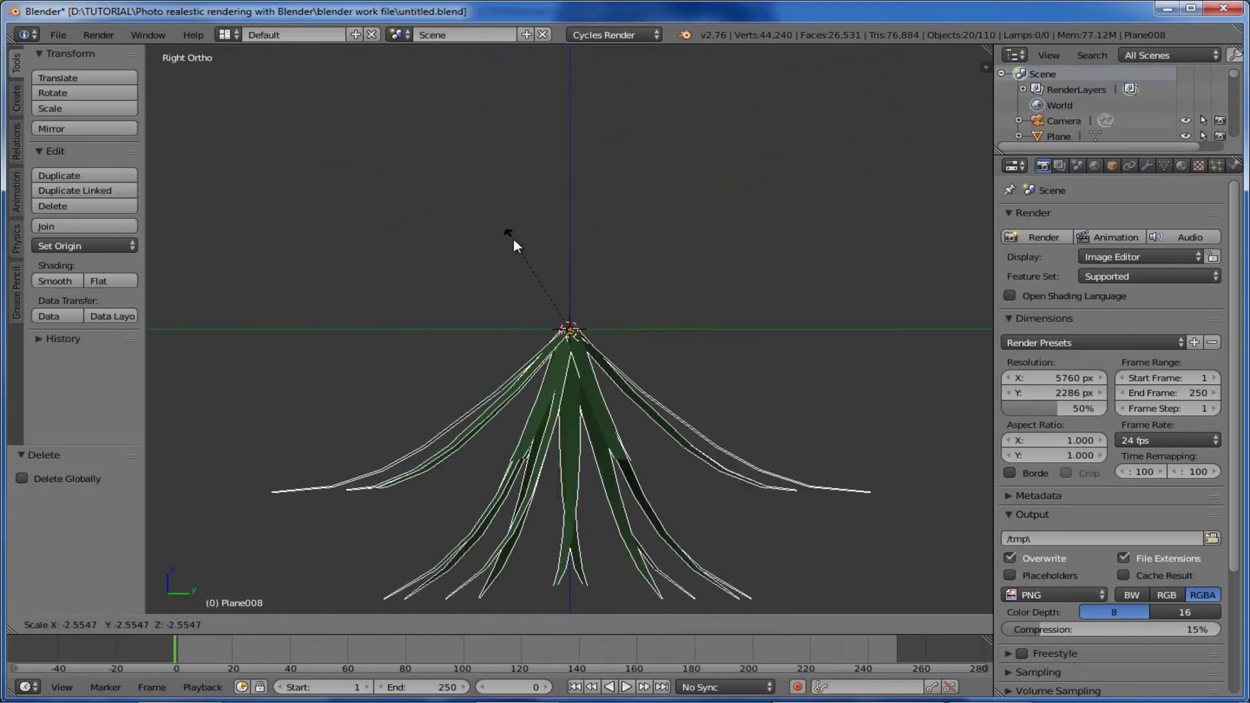
{"action": "left_click", "coordinate": [569, 330]}
Scale the grass clump down further by about 0.101 to fit the flowers and check it through the camera
{"action": "scroll", "coordinate": [607, 338], "scroll_direction": "up", "scroll_amount": 8}
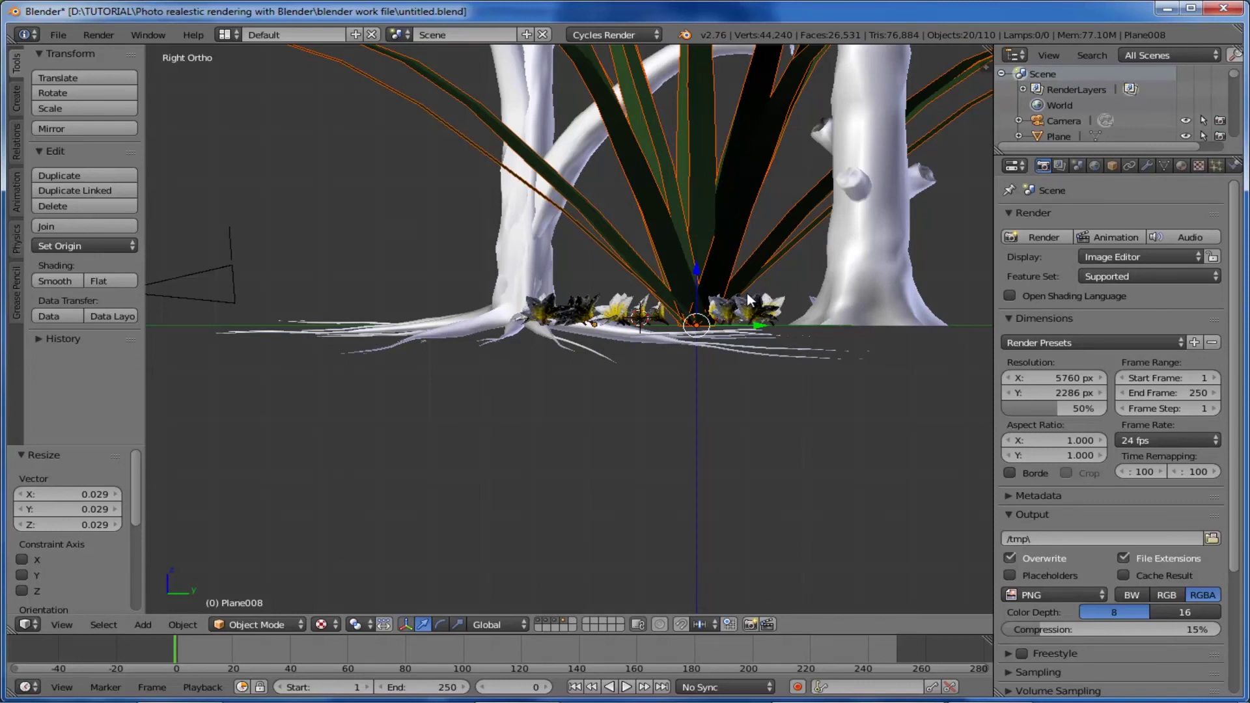
{"action": "key", "text": "s"}
{"action": "left_click", "coordinate": [741, 360]}
{"action": "key", "text": "KP_0"}
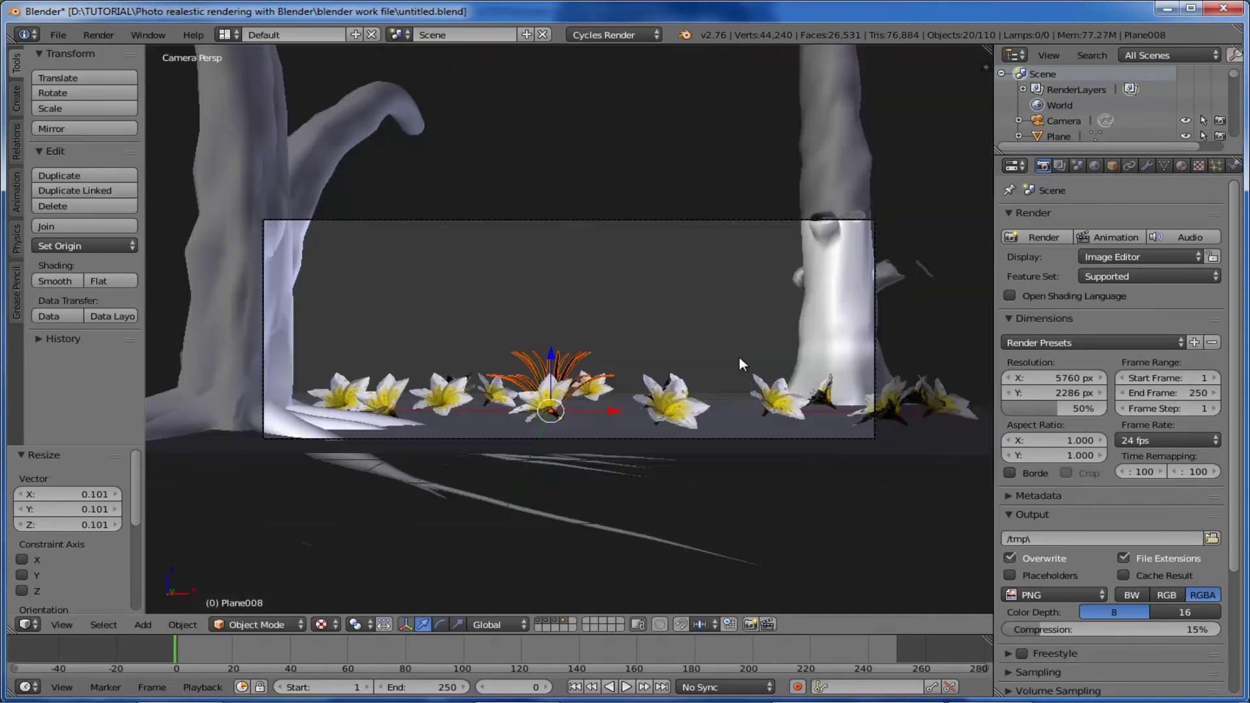
Select every blade of the grass clump and scatter twelve linked duplicates of it across the ground plane
{"action": "left_click", "coordinate": [705, 492]}
{"action": "left_click", "coordinate": [612, 322]}
{"action": "right_click", "coordinate": [567, 393]}
{"action": "key", "text": "KP_7"}
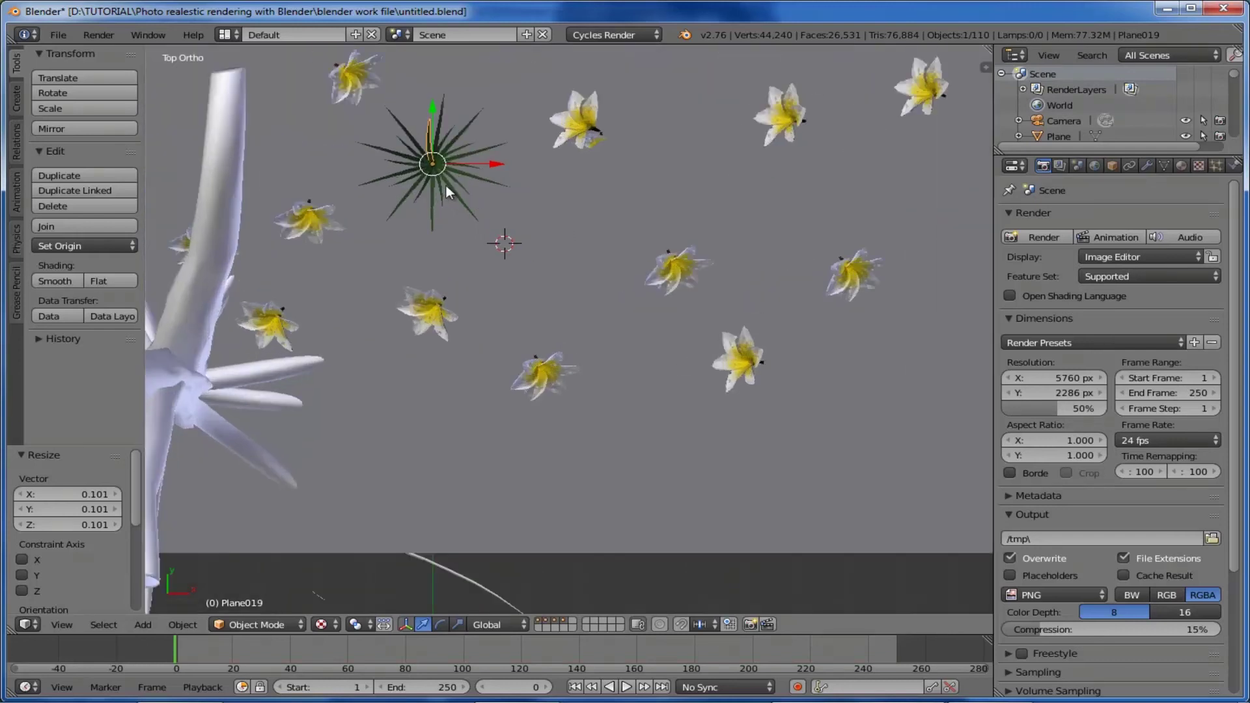
{"action": "key", "text": "c"}
{"action": "left_click", "coordinate": [444, 183]}
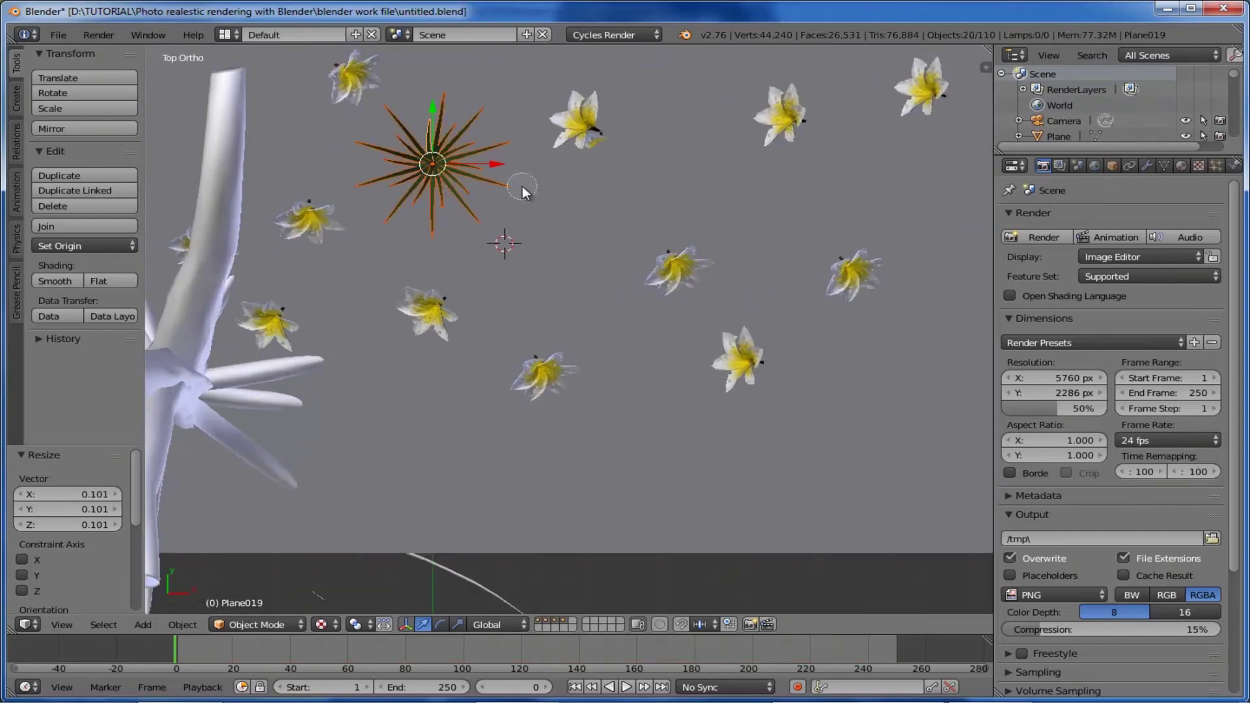
{"action": "key", "text": "KP_5"}
{"action": "scroll", "coordinate": [522, 186], "scroll_direction": "down", "scroll_amount": 2}
{"action": "key", "text": "alt+d"}
{"action": "left_click", "coordinate": [717, 302]}
{"action": "left_click", "coordinate": [658, 186]}
{"action": "key", "text": "alt+d"}
{"action": "left_click", "coordinate": [357, 279]}
{"action": "key", "text": "alt+d"}
{"action": "left_click", "coordinate": [431, 409]}
{"action": "key", "text": "alt+d"}
{"action": "left_click", "coordinate": [360, 424]}
{"action": "key", "text": "alt+d"}
{"action": "left_click", "coordinate": [755, 394]}
{"action": "key", "text": "alt+d"}
{"action": "left_click", "coordinate": [866, 338]}
{"action": "key", "text": "alt+d"}
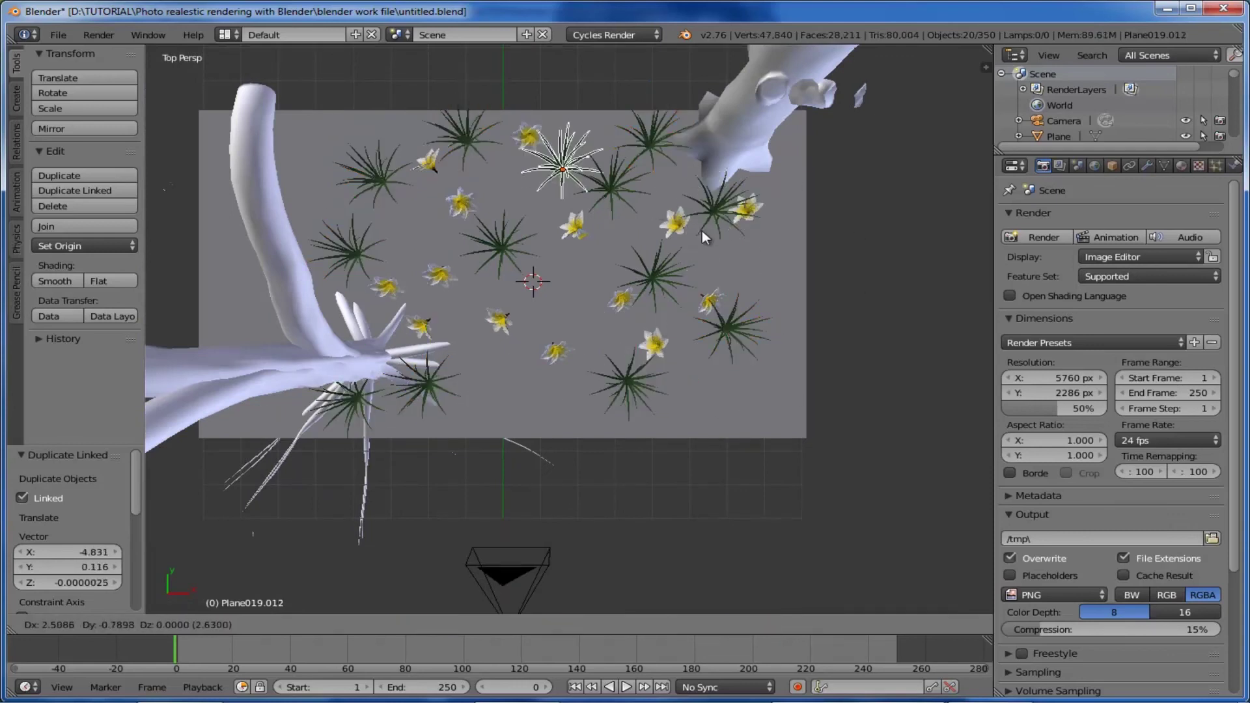
{"action": "left_click", "coordinate": [702, 231]}
{"action": "key", "text": "KP_0"}
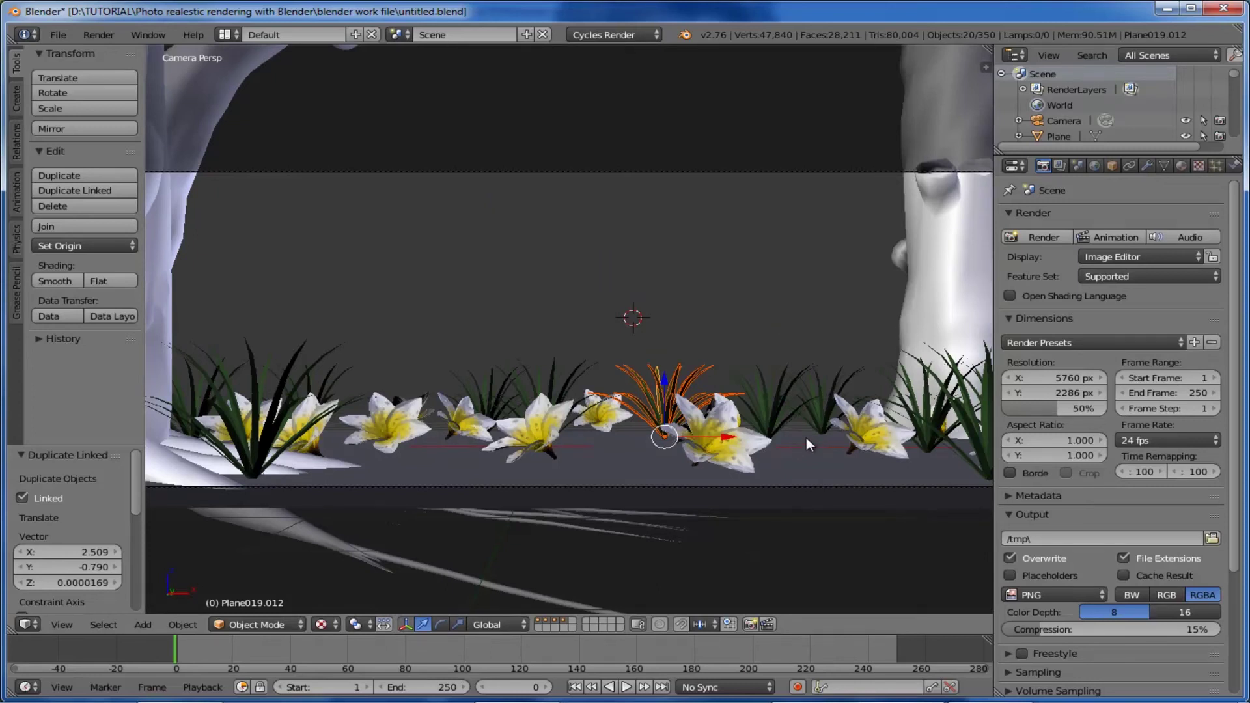
Select the last placed grass clump and the one near the plane's outer edge, and scale both by about 0.542
{"action": "key", "text": "KP_7"}
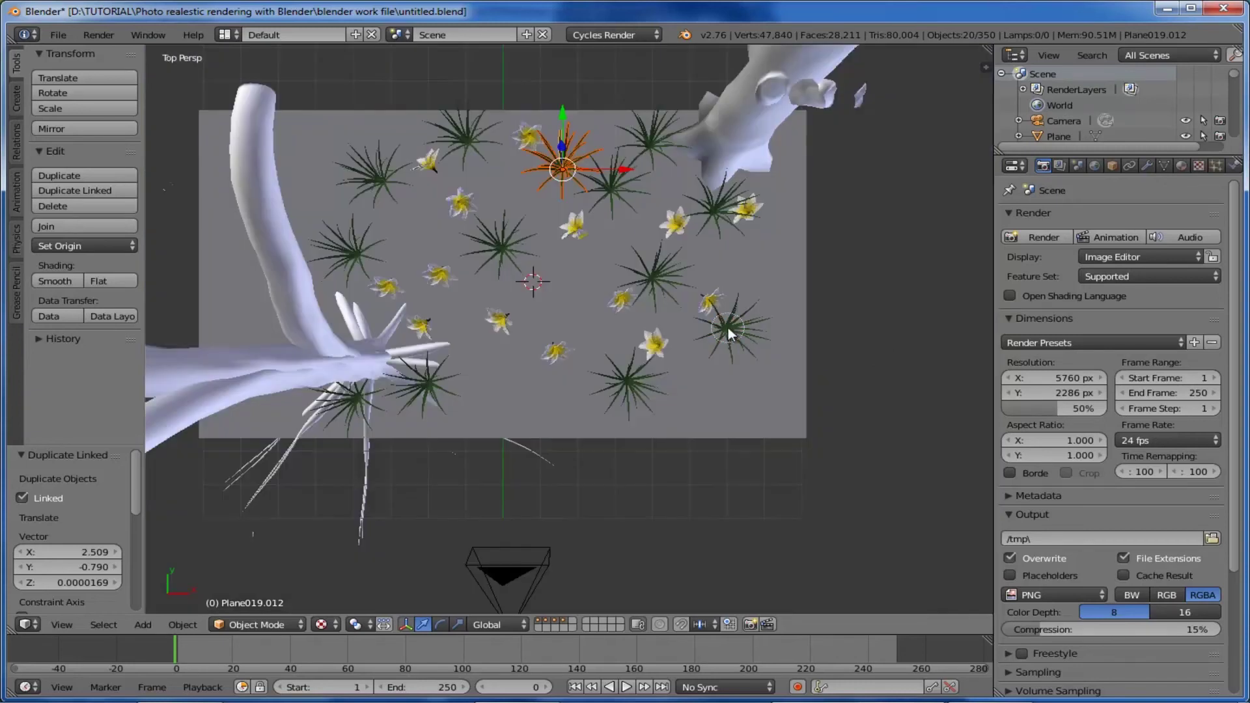
{"action": "right_click", "coordinate": [728, 327], "text": "shift"}
{"action": "key", "text": "s"}
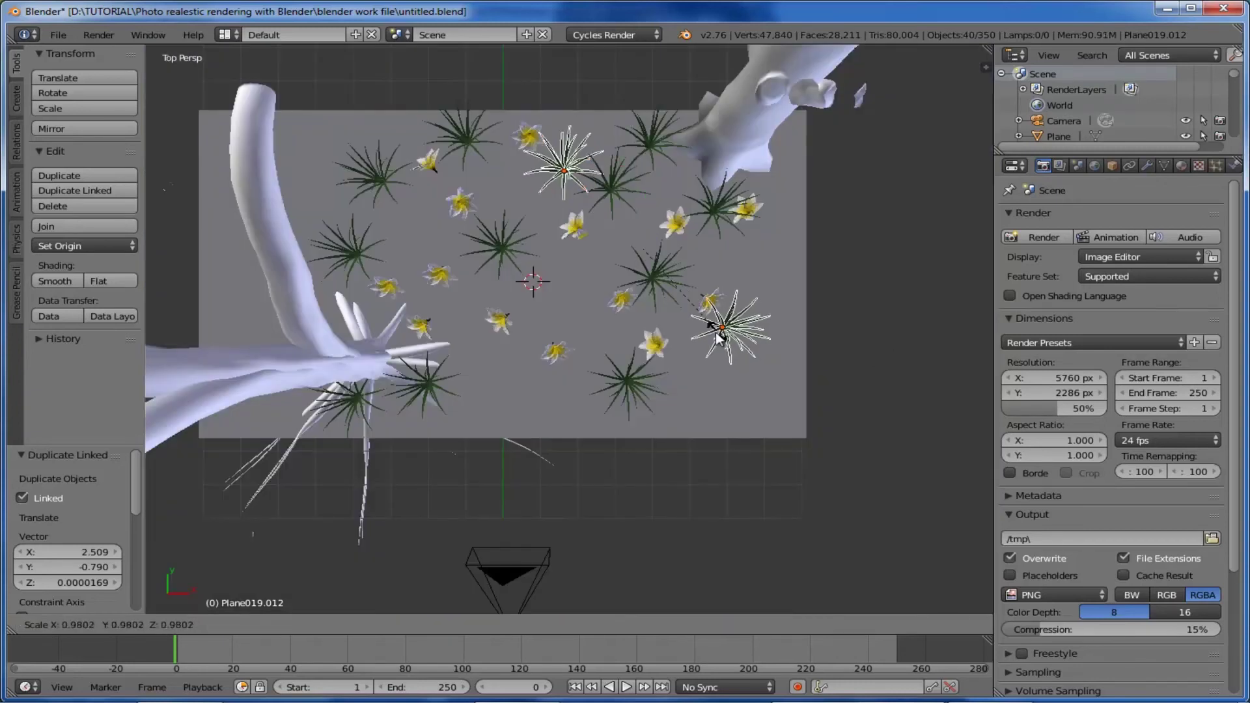
{"action": "left_click", "coordinate": [673, 308]}
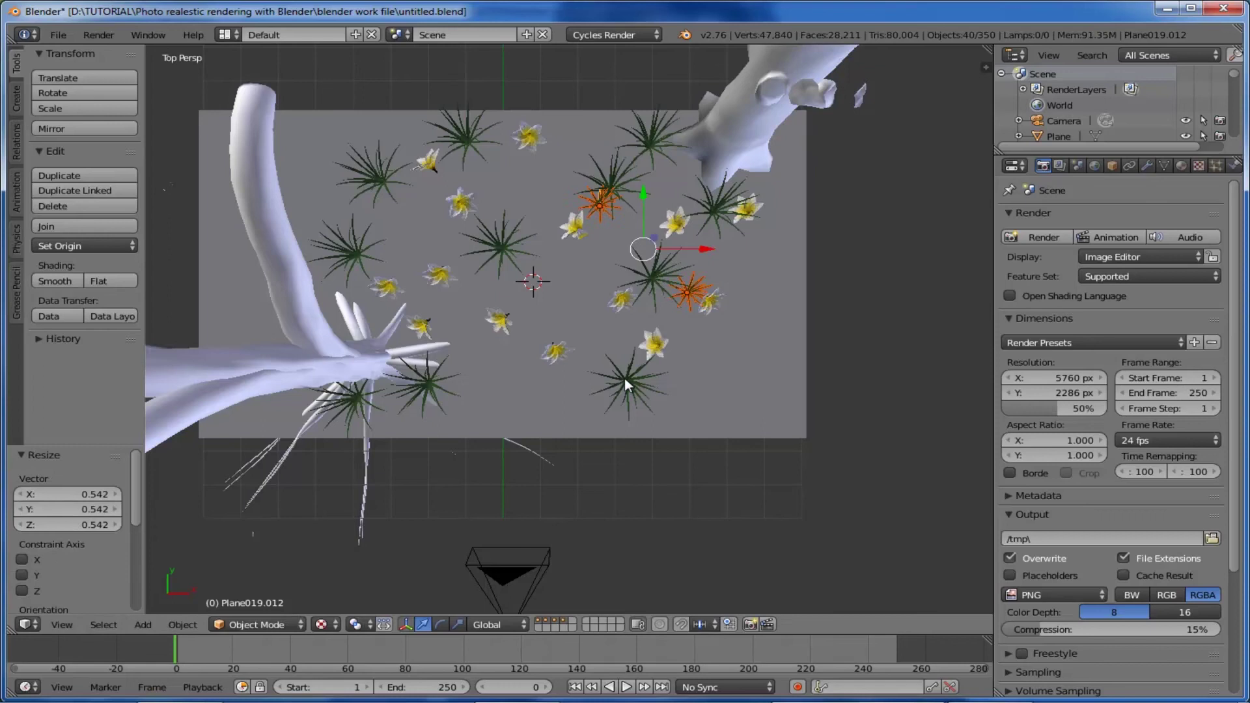
Scale the grass clump at the plane's front edge by about 0.684 and the one beside the tree roots by 0.435
{"action": "right_click", "coordinate": [624, 380]}
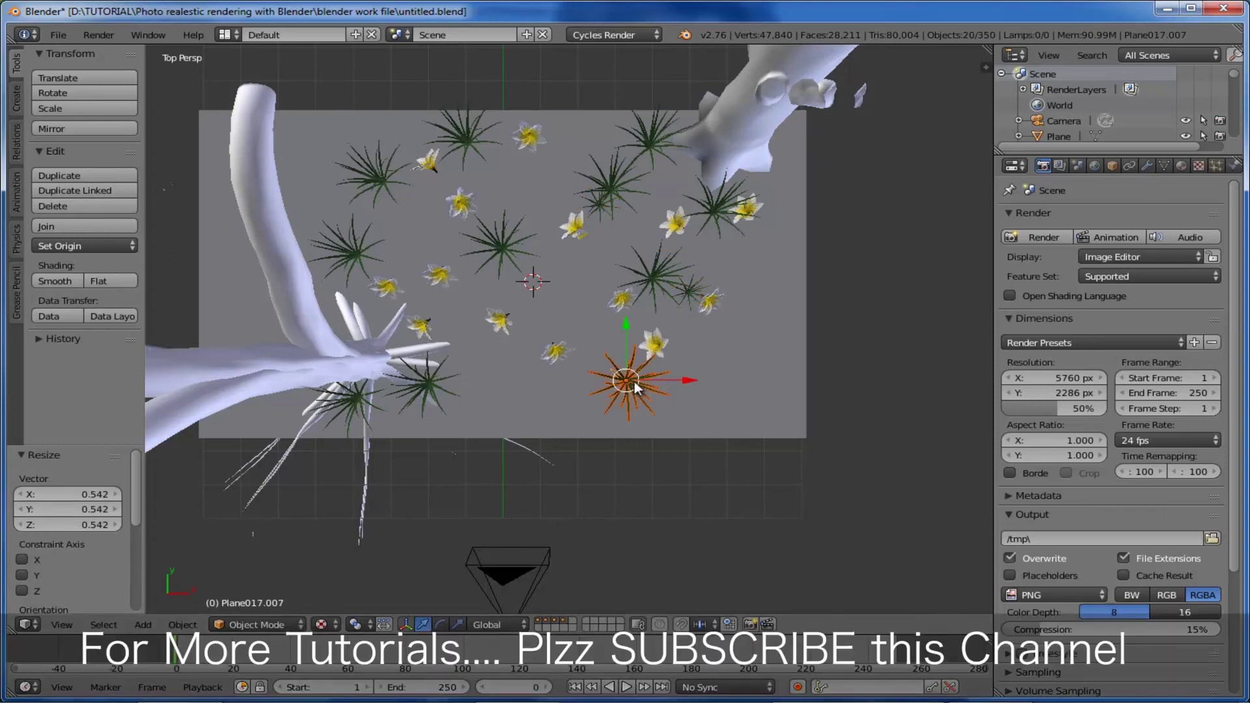
{"action": "key", "text": "s"}
{"action": "left_click", "coordinate": [631, 382]}
{"action": "right_click", "coordinate": [424, 381]}
{"action": "key", "text": "s"}
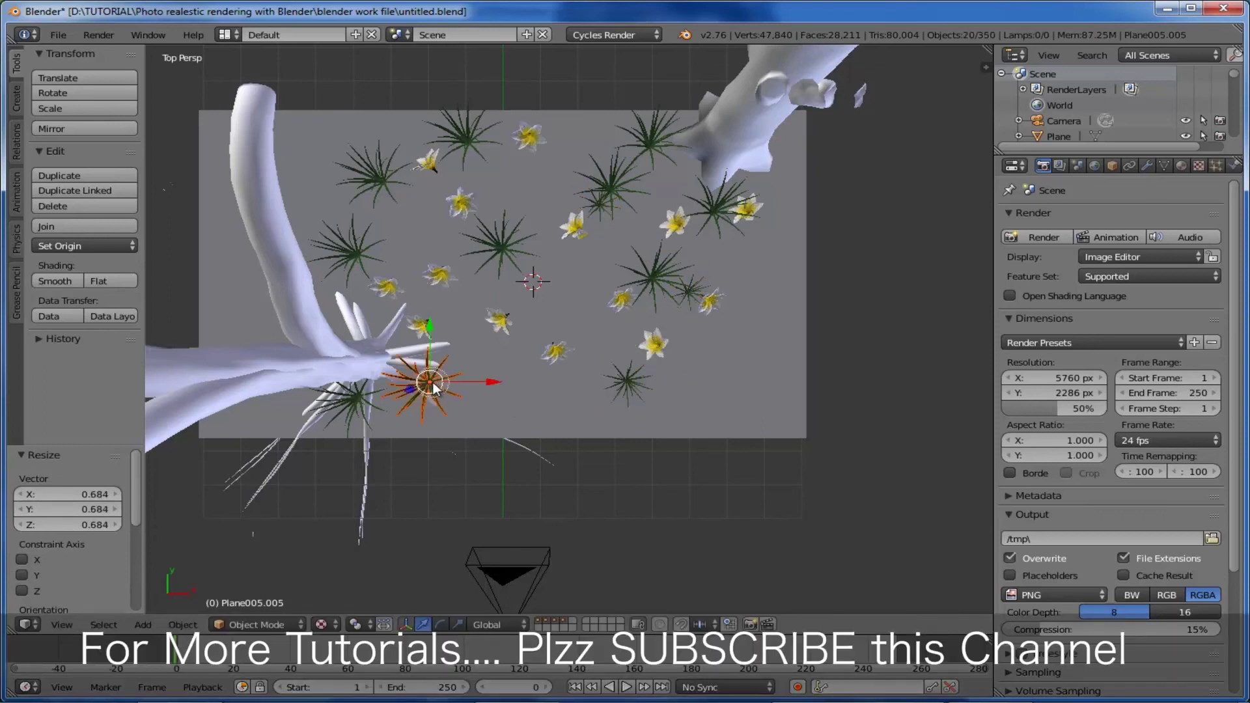
{"action": "left_click", "coordinate": [426, 384]}
Select the blades of the grass clump behind the branching tree's base and scale the selection down
{"action": "right_click", "coordinate": [353, 253], "text": "shift"}
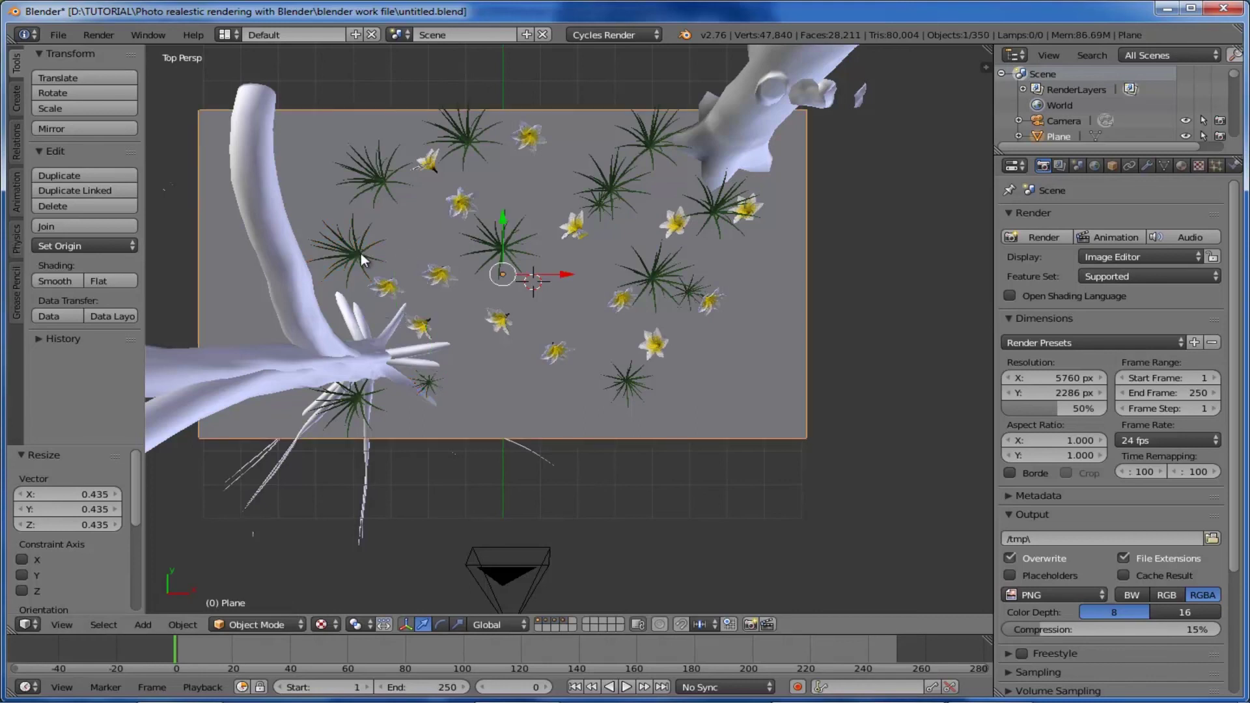
{"action": "key", "text": "c"}
{"action": "left_click", "coordinate": [355, 253]}
{"action": "left_click", "coordinate": [382, 183]}
{"action": "right_click", "coordinate": [356, 252]}
{"action": "key", "text": "c"}
{"action": "left_click", "coordinate": [355, 254]}
{"action": "right_click", "coordinate": [390, 255]}
{"action": "key", "text": "s"}
{"action": "left_click", "coordinate": [381, 258]}
Scale the grass clump near the centre of the plane by about 0.578 and view the scene through the camera
{"action": "right_click", "coordinate": [499, 250], "text": "shift"}
{"action": "key", "text": "s"}
{"action": "left_click", "coordinate": [506, 253]}
{"action": "key", "text": "KP_0"}
Select all blades of the grass clump behind the large foreground flower and scale them by 0.610
{"action": "right_click", "coordinate": [776, 412]}
{"action": "key", "text": "c"}
{"action": "left_click", "coordinate": [774, 430]}
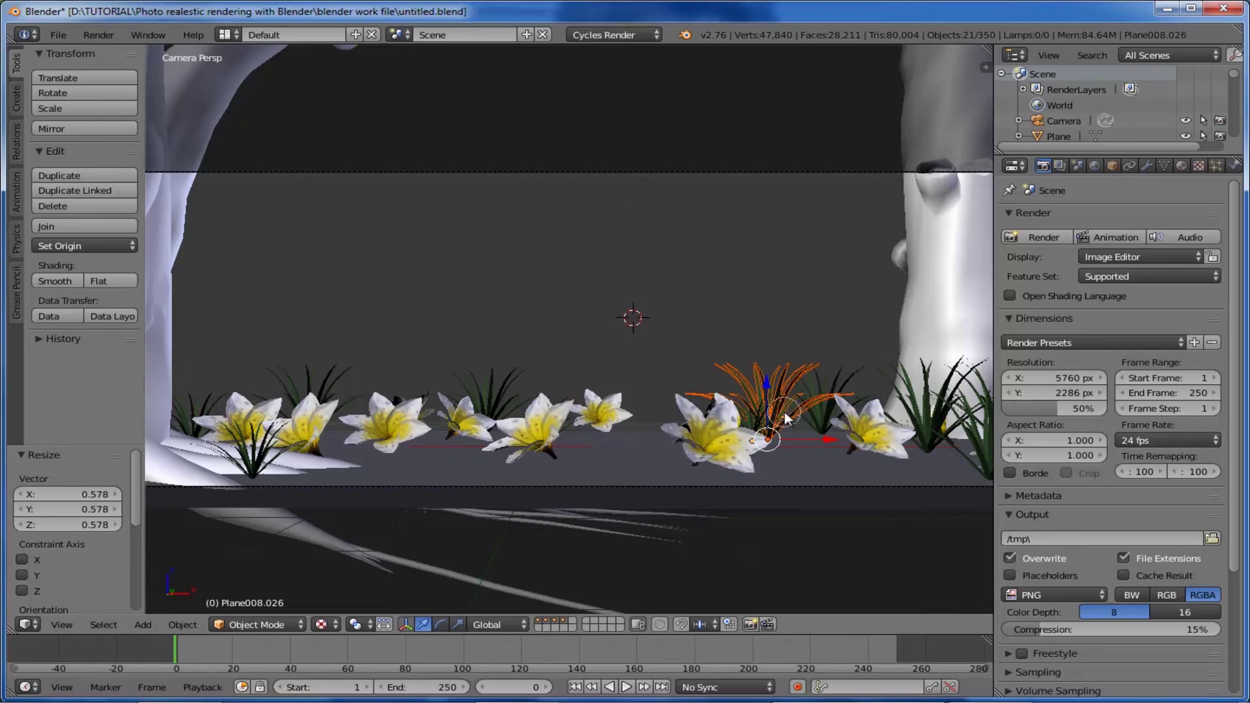
{"action": "key", "text": "s"}
{"action": "left_click", "coordinate": [781, 431]}
Select all blades of the grass clump behind the middle flowers and scale the clump down
{"action": "right_click", "coordinate": [498, 403]}
{"action": "right_click", "coordinate": [497, 404]}
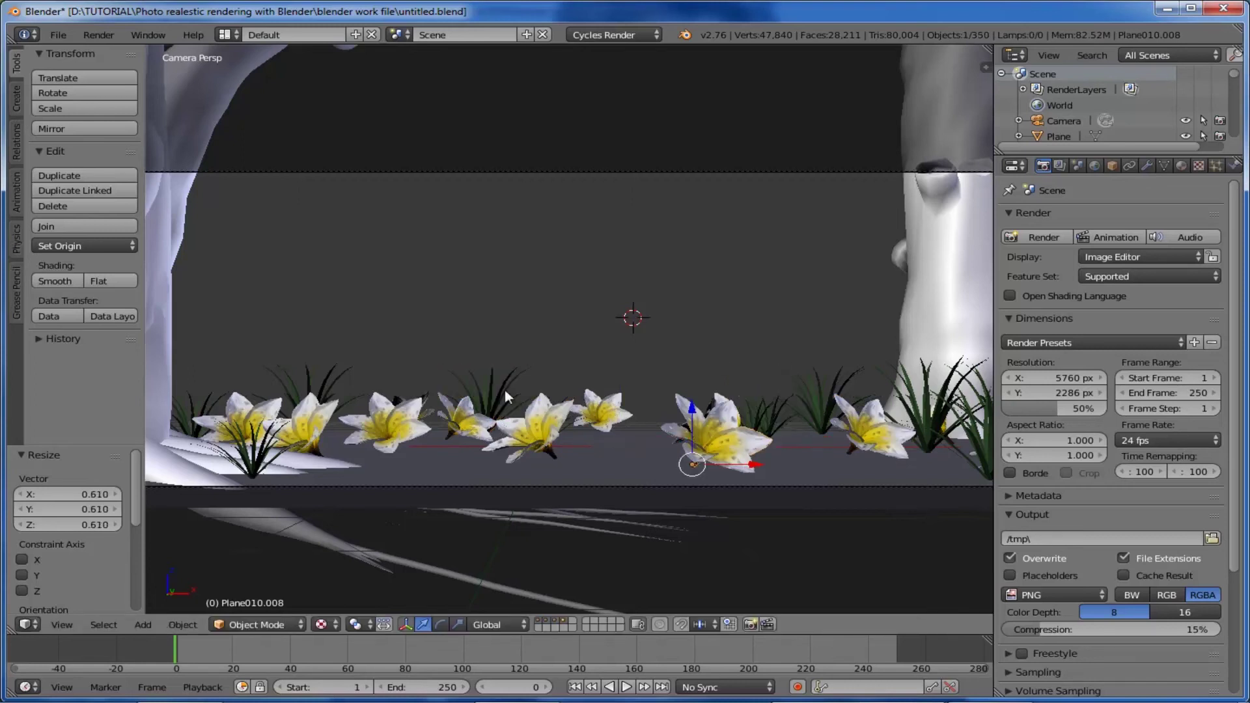
{"action": "right_click", "coordinate": [497, 404]}
{"action": "right_click", "coordinate": [499, 405]}
{"action": "key", "text": "shift+g"}
{"action": "left_click", "coordinate": [493, 404]}
{"action": "key", "text": "s"}
{"action": "left_click", "coordinate": [493, 414]}
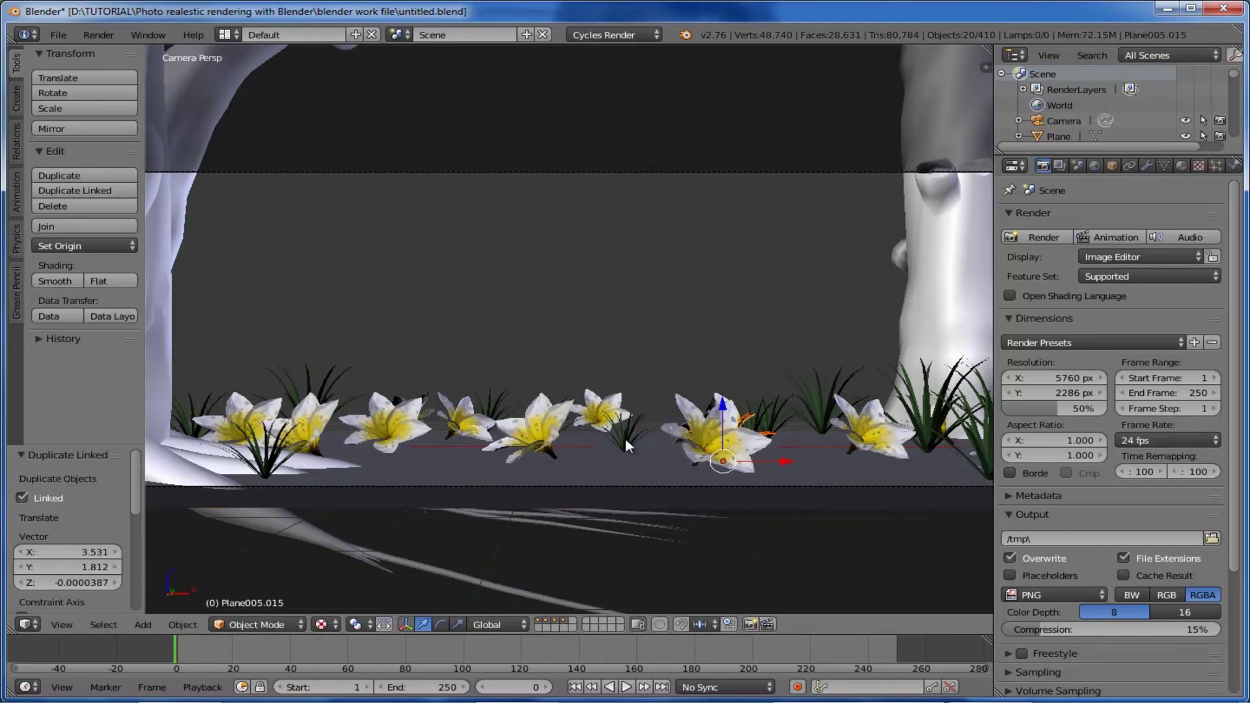
Lower four grass clumps along Z onto the ground, moving the one between the large flower and the thick trunk by -0.136
{"action": "right_click", "coordinate": [626, 444]}
{"action": "left_click_drag", "start_coordinate": [624, 392], "coordinate": [624, 401]}
{"action": "right_click", "coordinate": [268, 468]}
{"action": "left_click_drag", "start_coordinate": [266, 425], "coordinate": [266, 435]}
{"action": "right_click", "coordinate": [927, 435]}
{"action": "left_click_drag", "start_coordinate": [927, 396], "coordinate": [927, 406]}
{"action": "right_click", "coordinate": [824, 425]}
{"action": "key", "text": "g"}
{"action": "key", "text": "z"}
{"action": "left_click", "coordinate": [625, 536]}
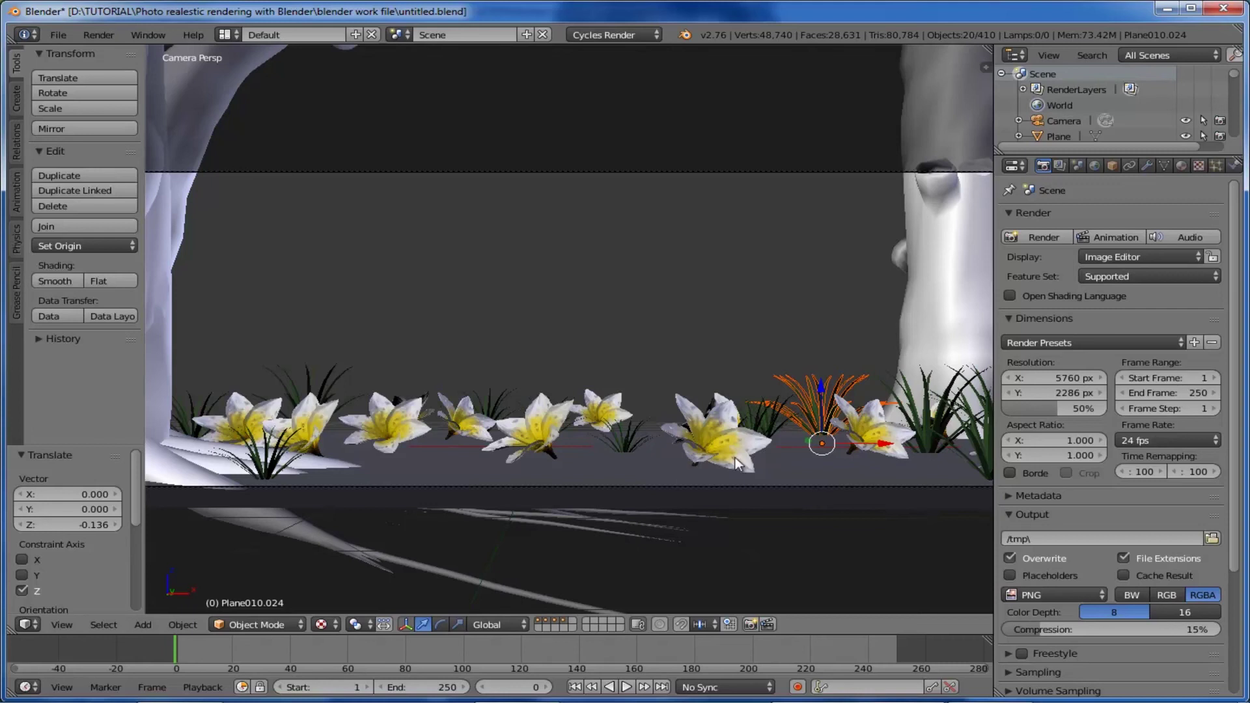
Add a new plane mesh and scale it by 5.076
{"action": "key", "text": "KP_1"}
{"action": "key", "text": "shift+a"}
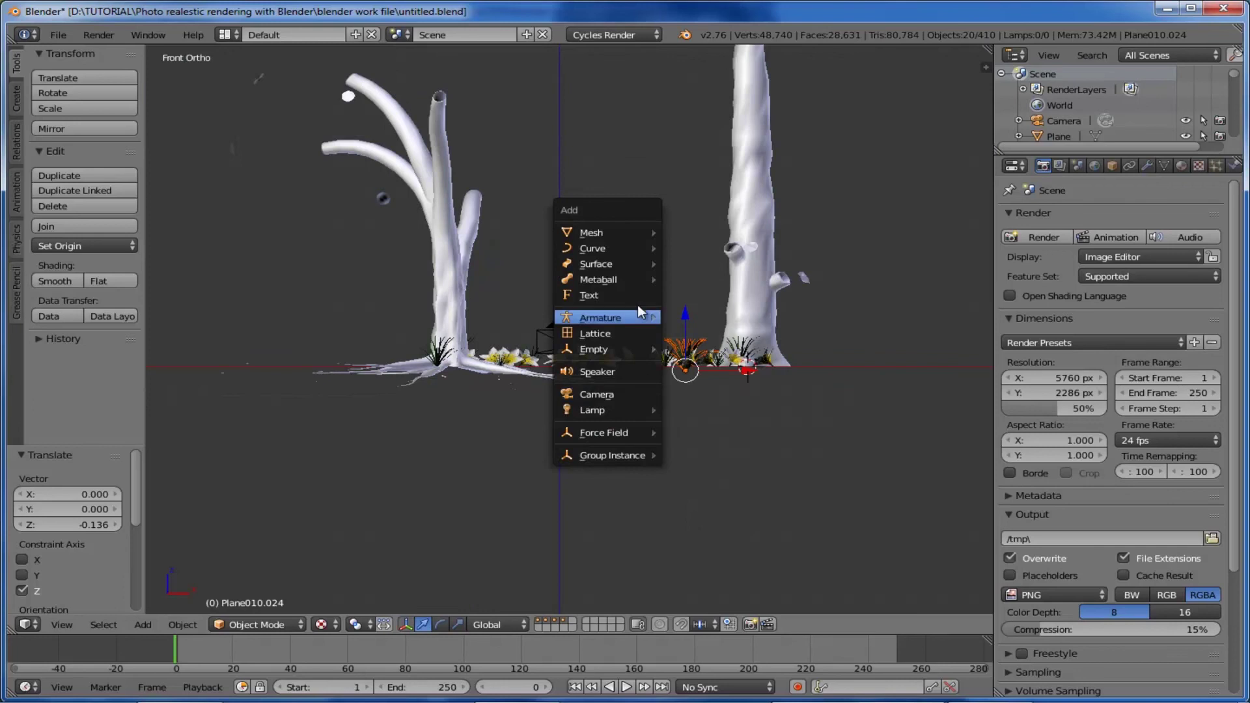
{"action": "mouse_move", "coordinate": [626, 233]}
{"action": "left_click", "coordinate": [691, 230]}
{"action": "middle_click_drag", "start_coordinate": [661, 373], "coordinate": [719, 500]}
{"action": "key", "text": "s"}
{"action": "left_click", "coordinate": [874, 359]}
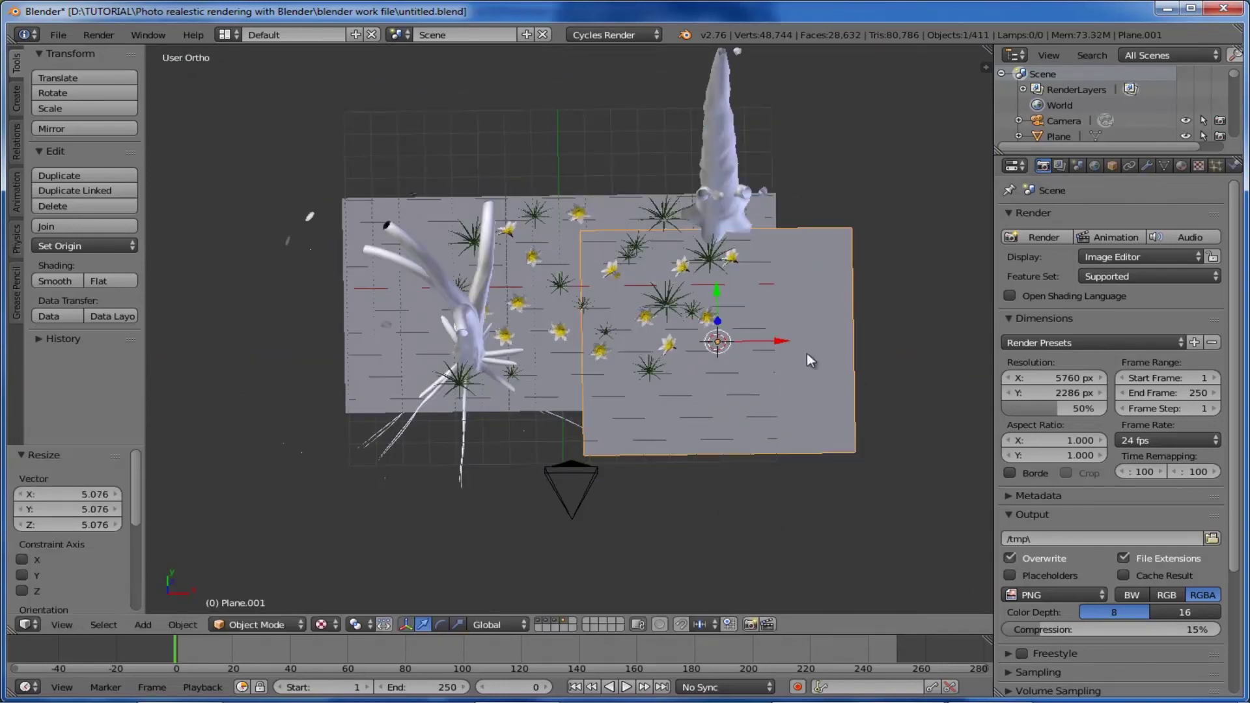
Align the new plane over the ground plane, stretching it along X by about 1.6 and moving it 1.528 along Y
{"action": "key", "text": "KP_7"}
{"action": "left_click_drag", "start_coordinate": [780, 331], "coordinate": [614, 327]}
{"action": "key", "text": "s"}
{"action": "key", "text": "x"}
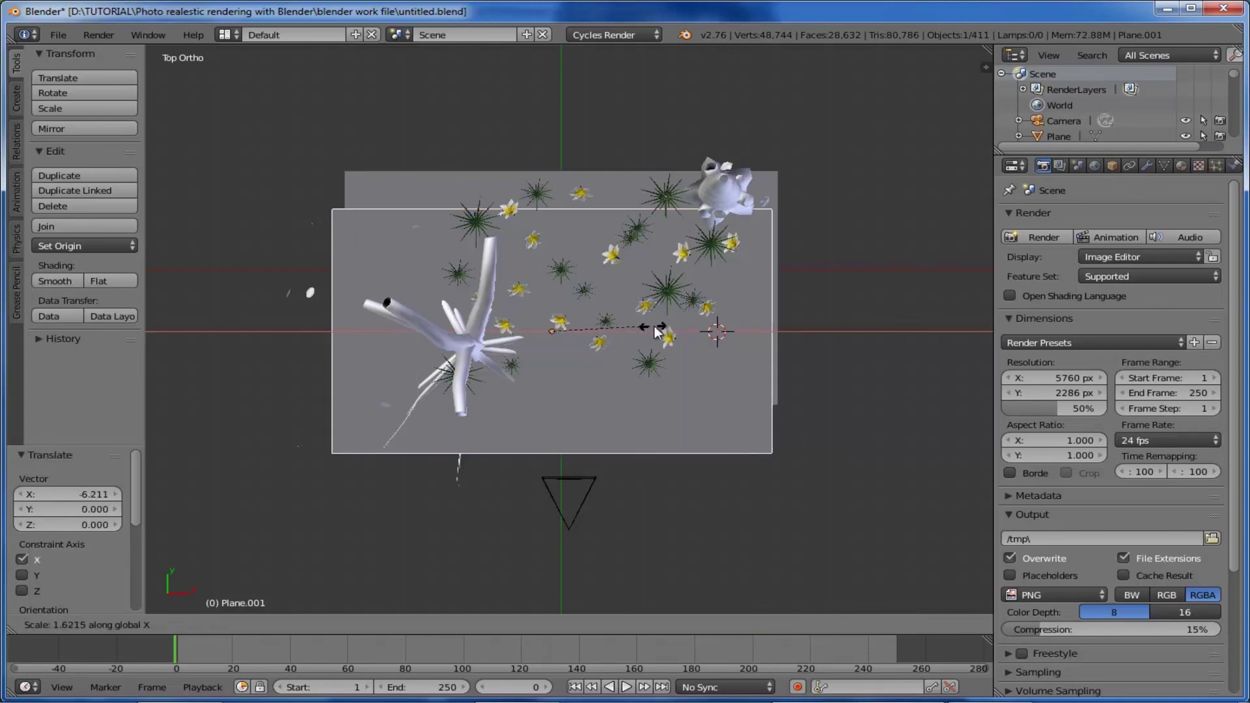
{"action": "left_click", "coordinate": [654, 327]}
{"action": "key", "text": "g"}
{"action": "key", "text": "y"}
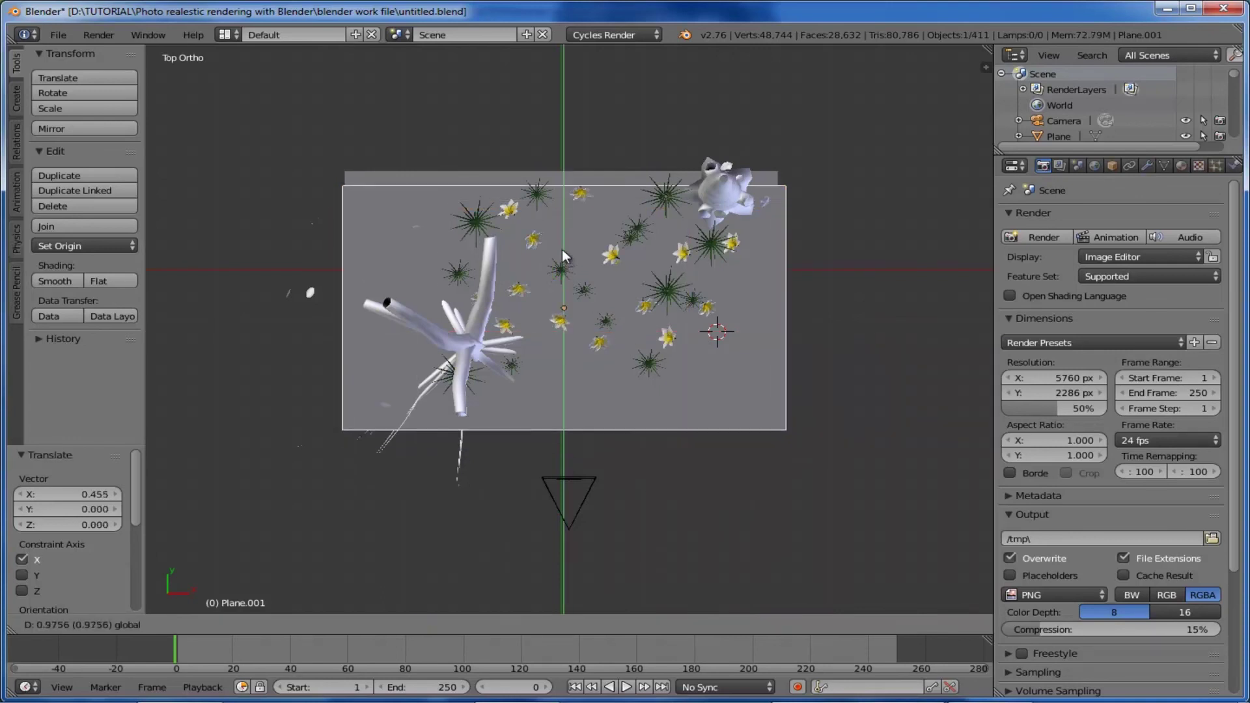
{"action": "left_click", "coordinate": [717, 299]}
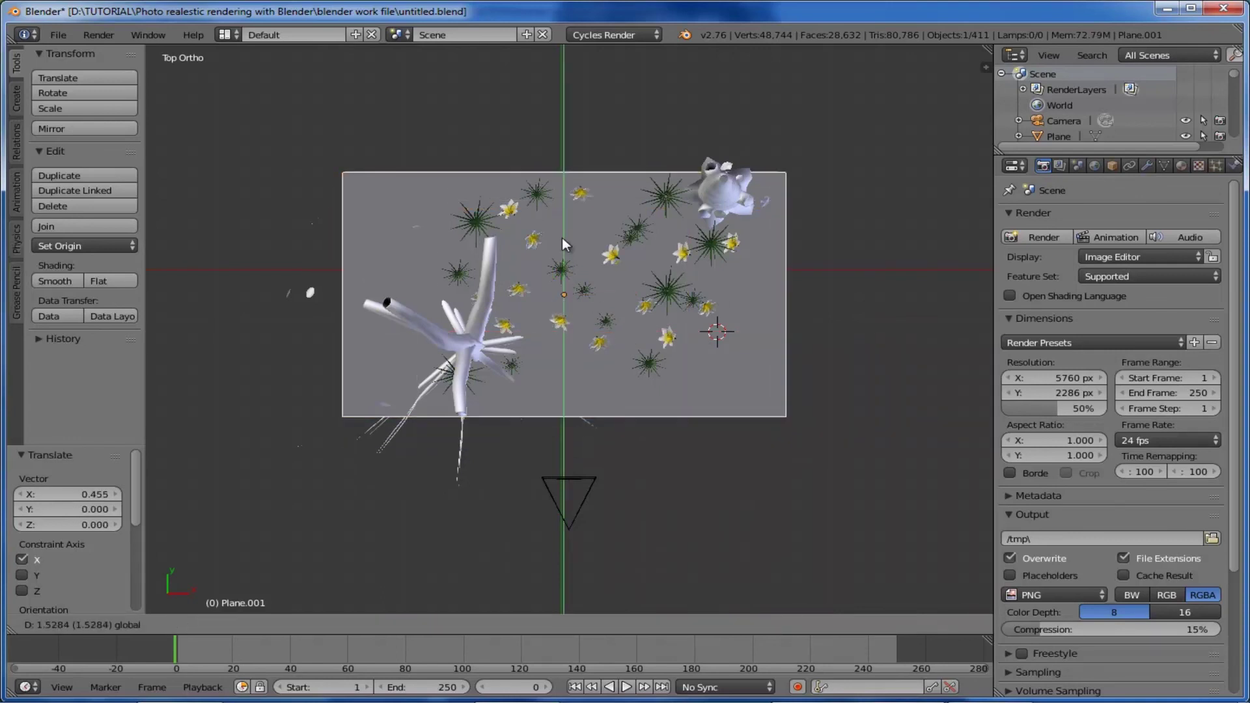
Stand the new plane upright with a rotation of about 91°, then move it 7.057 along Y and 4.910 along Z
{"action": "key", "text": "KP_3"}
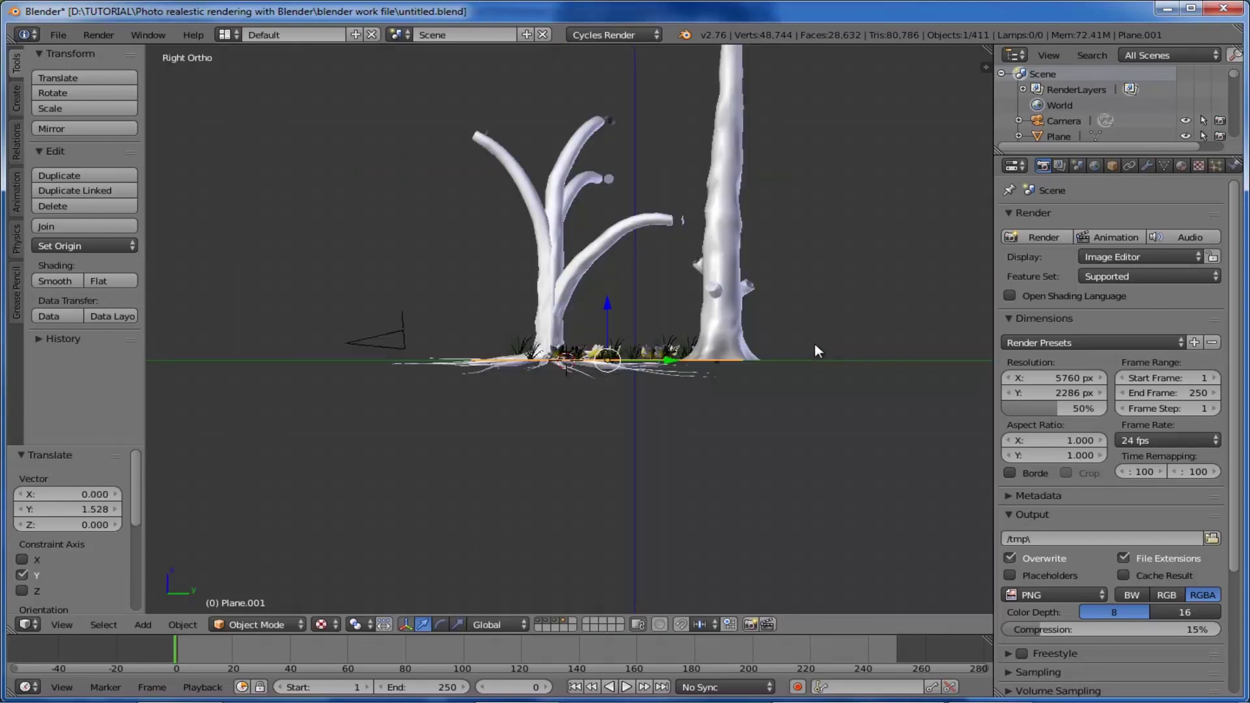
{"action": "key", "text": "r"}
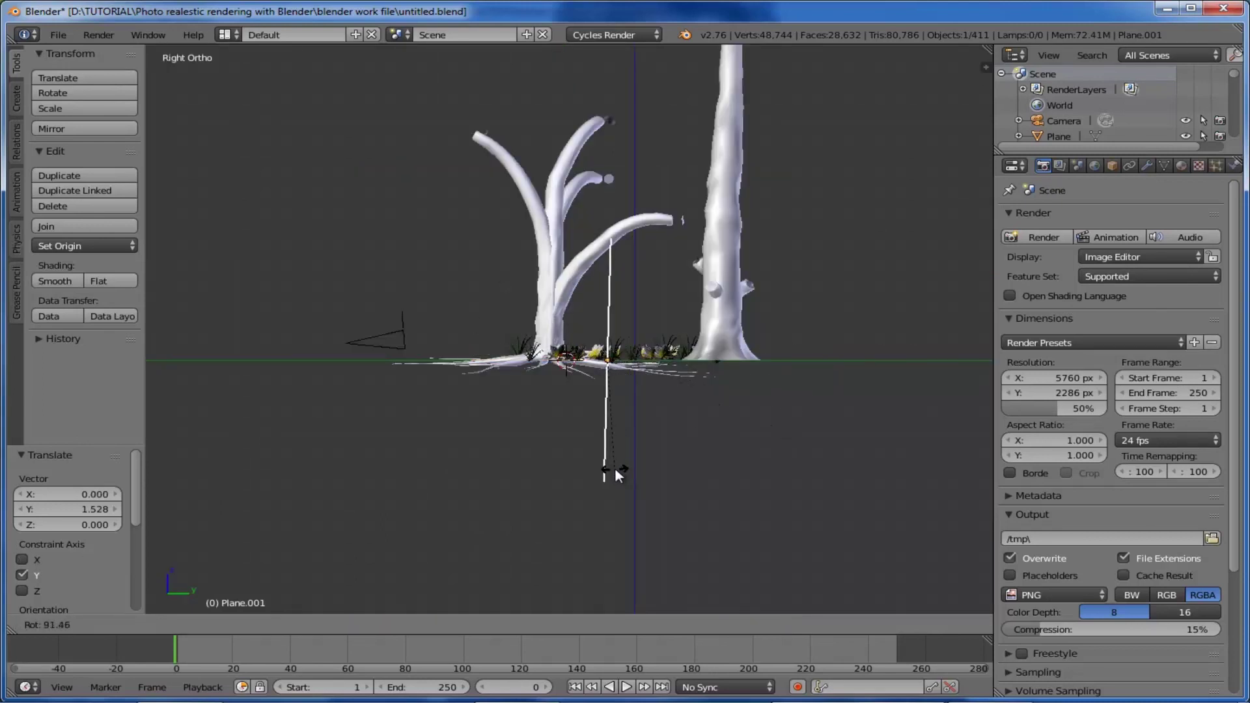
{"action": "left_click", "coordinate": [622, 474]}
{"action": "key", "text": "g"}
{"action": "key", "text": "y"}
{"action": "left_click", "coordinate": [801, 287]}
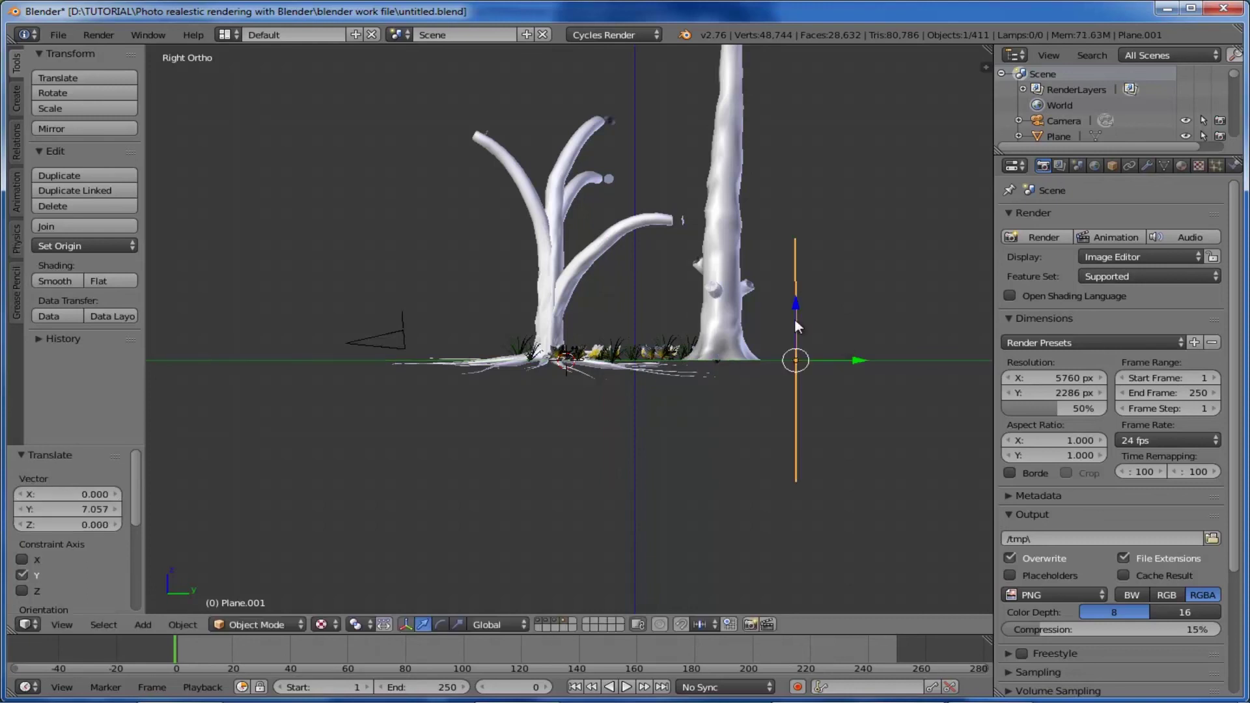
{"action": "key", "text": "g"}
{"action": "left_click", "coordinate": [788, 185]}
Move the upright plane -0.878 along Y, closer to the ground plane's back edge
{"action": "key", "text": "KP_7"}
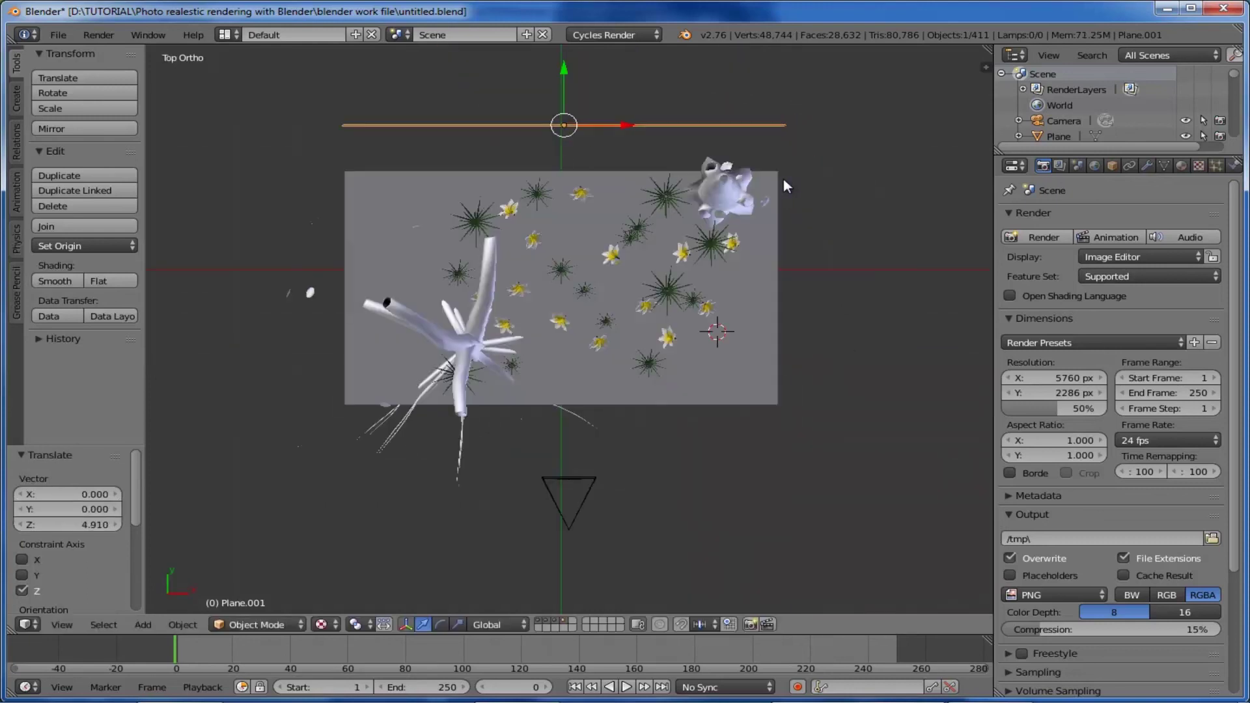
{"action": "key", "text": "g"}
{"action": "key", "text": "y"}
{"action": "left_click", "coordinate": [560, 90]}
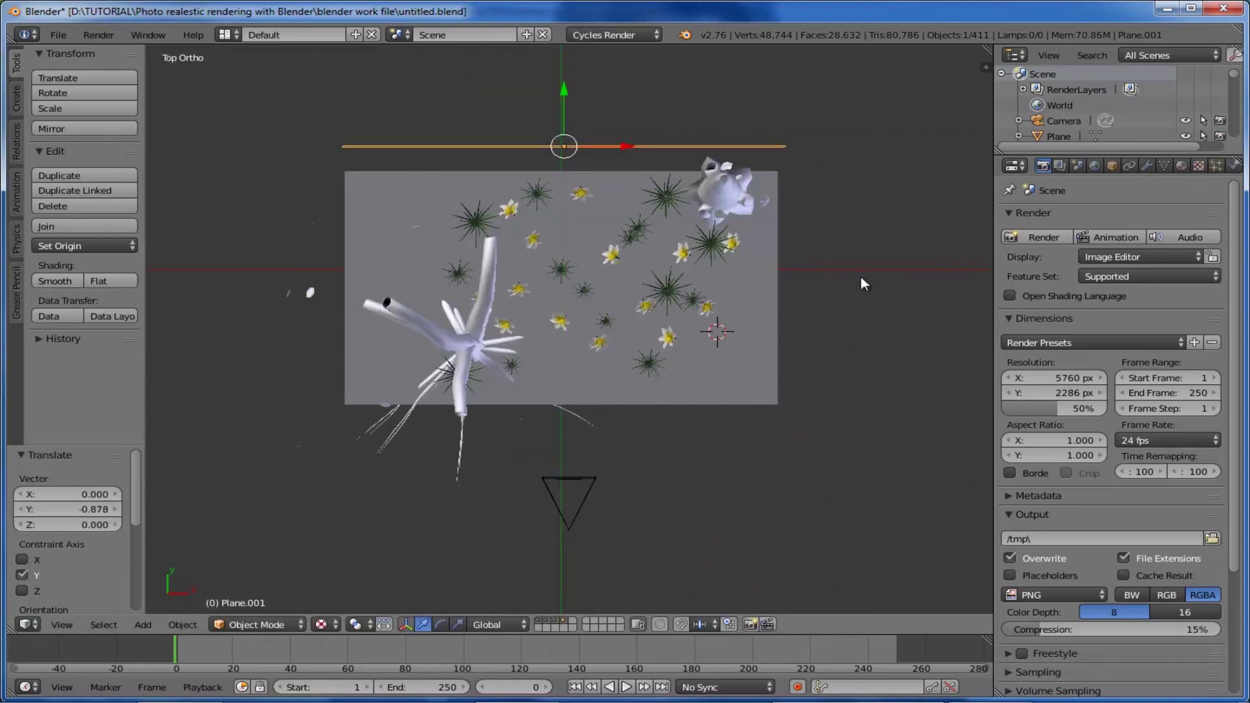
Scale the backdrop plane along Z by 0.523 and move it -2.382 along Z to cover the camera frame
{"action": "key", "text": "KP_0"}
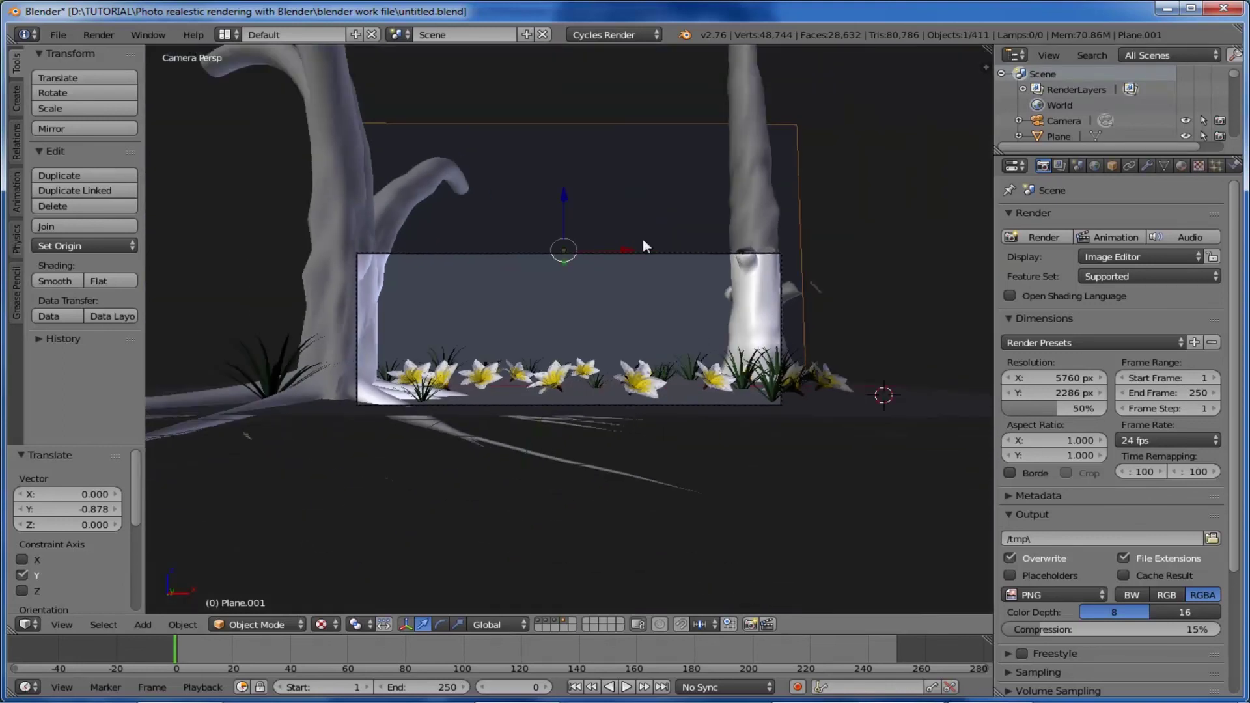
{"action": "key", "text": "s"}
{"action": "key", "text": "z"}
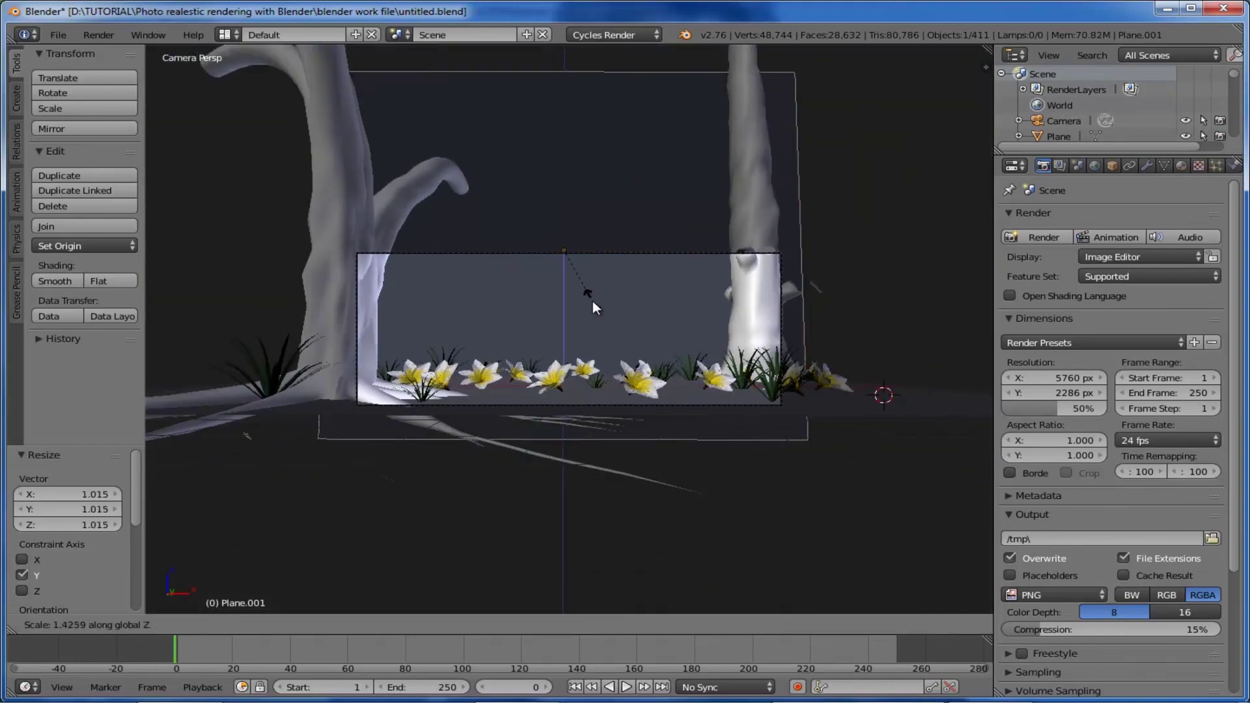
{"action": "left_click", "coordinate": [586, 257]}
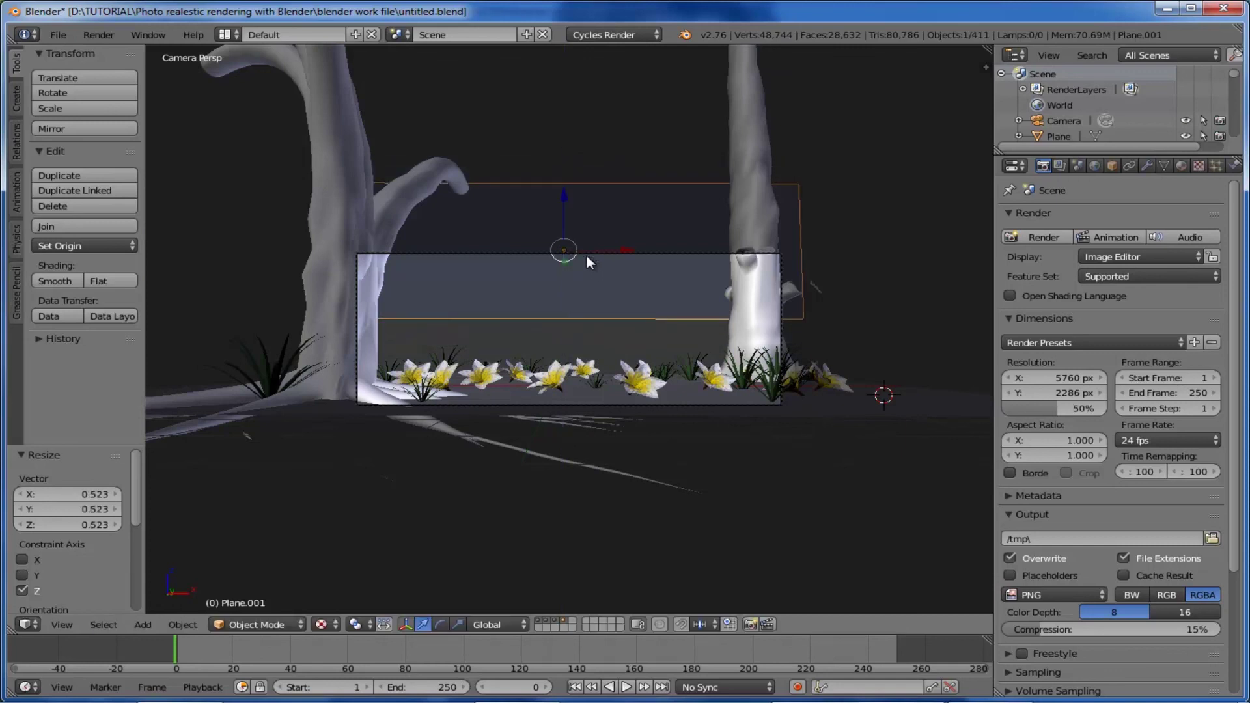
{"action": "left_click_drag", "start_coordinate": [568, 196], "coordinate": [573, 256]}
{"action": "scroll", "coordinate": [638, 362], "scroll_direction": "up", "scroll_amount": 3}
{"action": "scroll", "coordinate": [639, 364], "scroll_direction": "down", "scroll_amount": 2}
{"action": "middle_click_drag", "start_coordinate": [640, 364], "coordinate": [797, 456]}
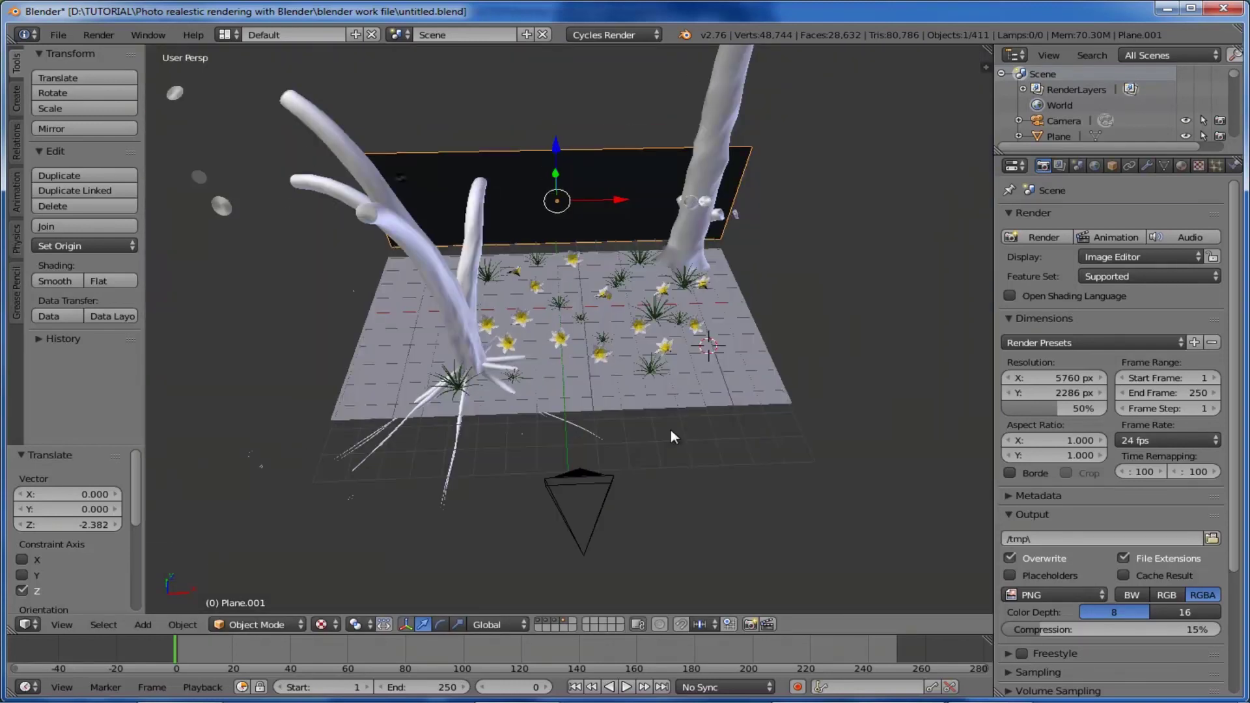